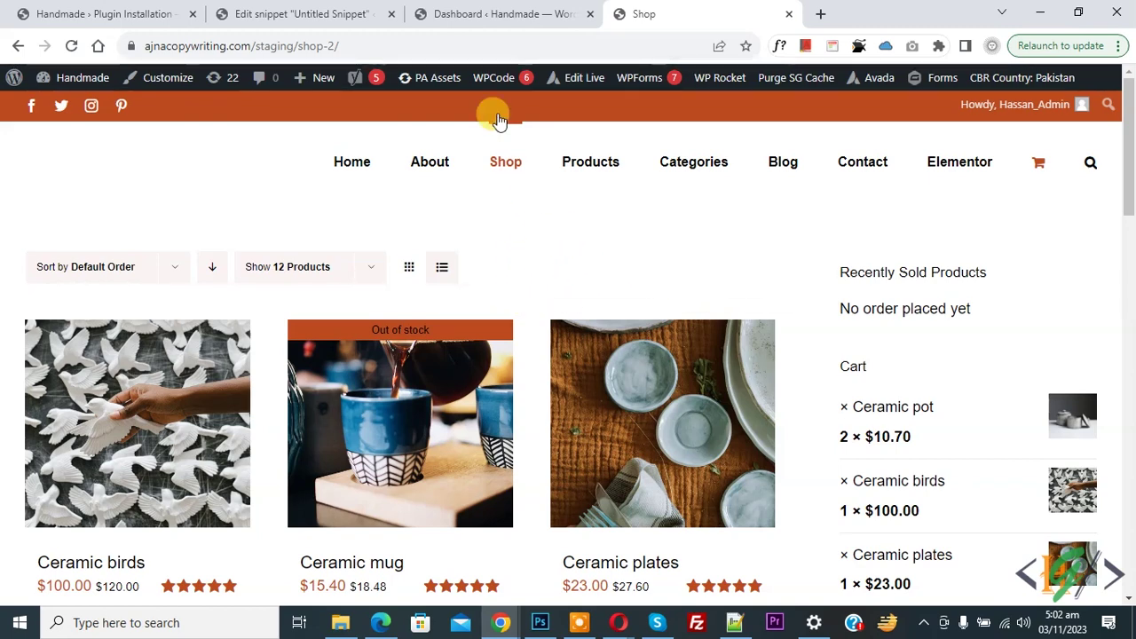
- Install and activate the Advanced Custom Fields plugin from Plugins > Add New
click(494, 12)
scroll(366, 169, down, 4)
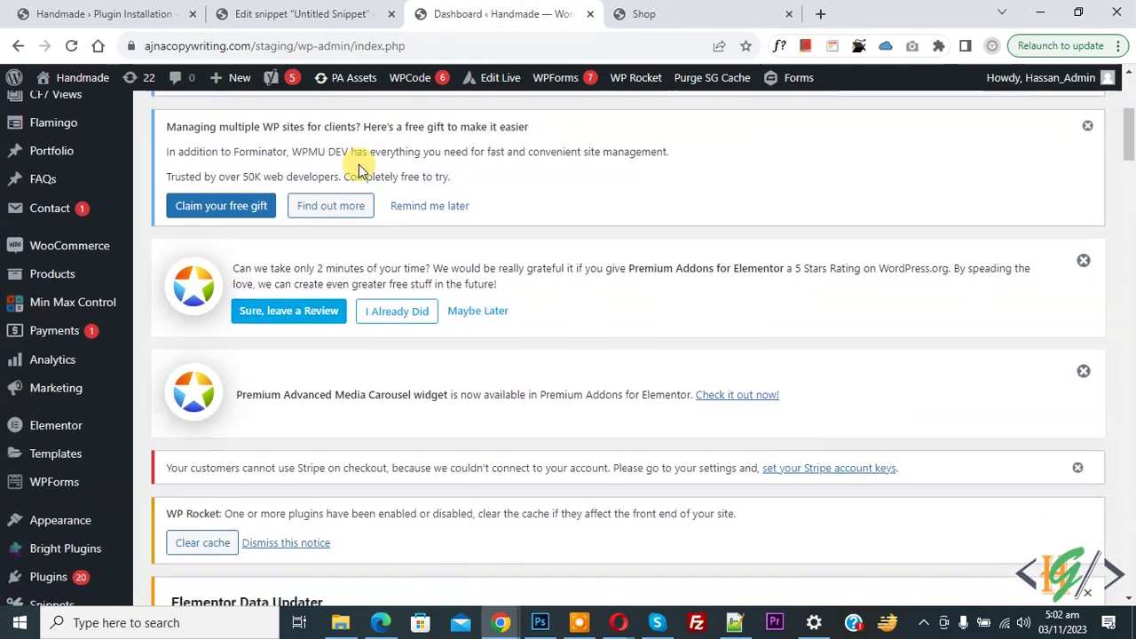
scroll(393, 162, down, 2)
mouse_move(83, 391)
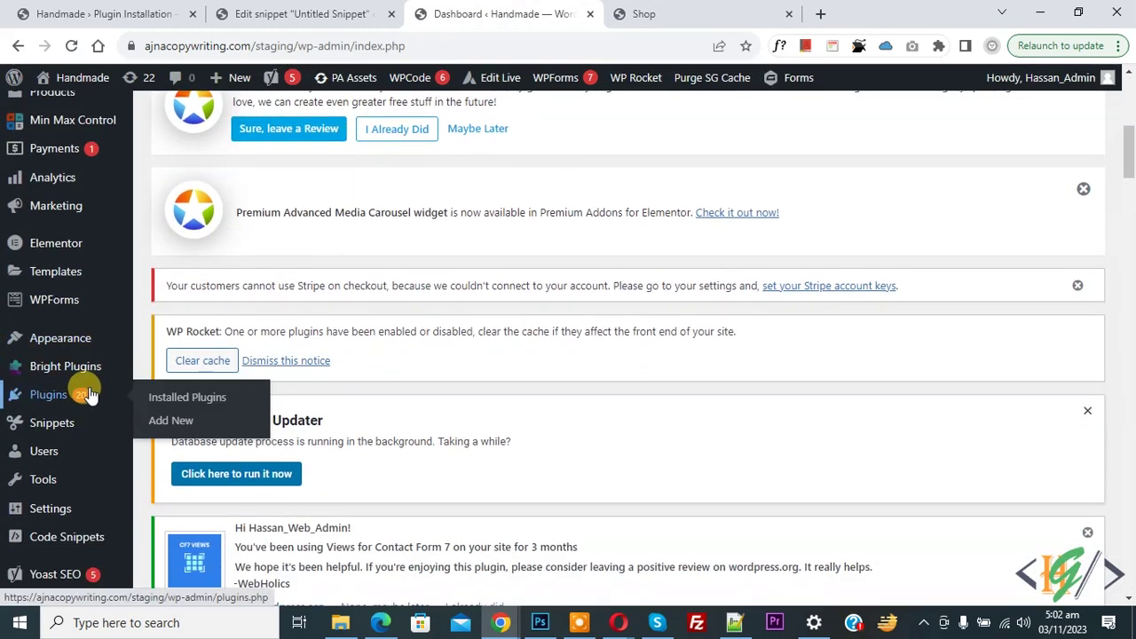
click(185, 423)
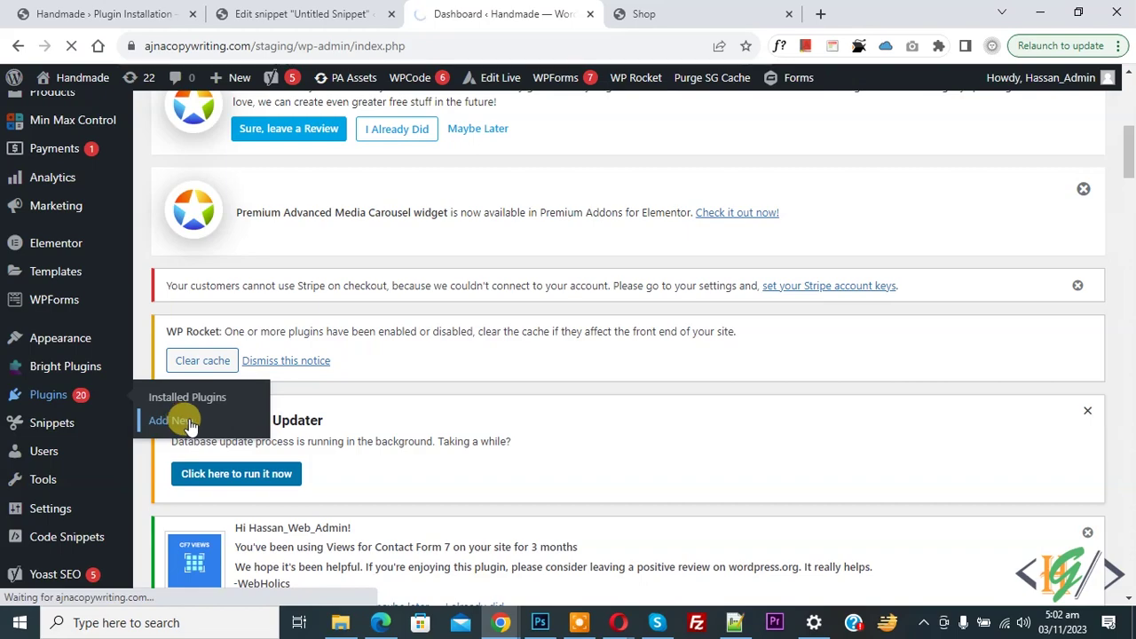
scroll(591, 216, down, 8)
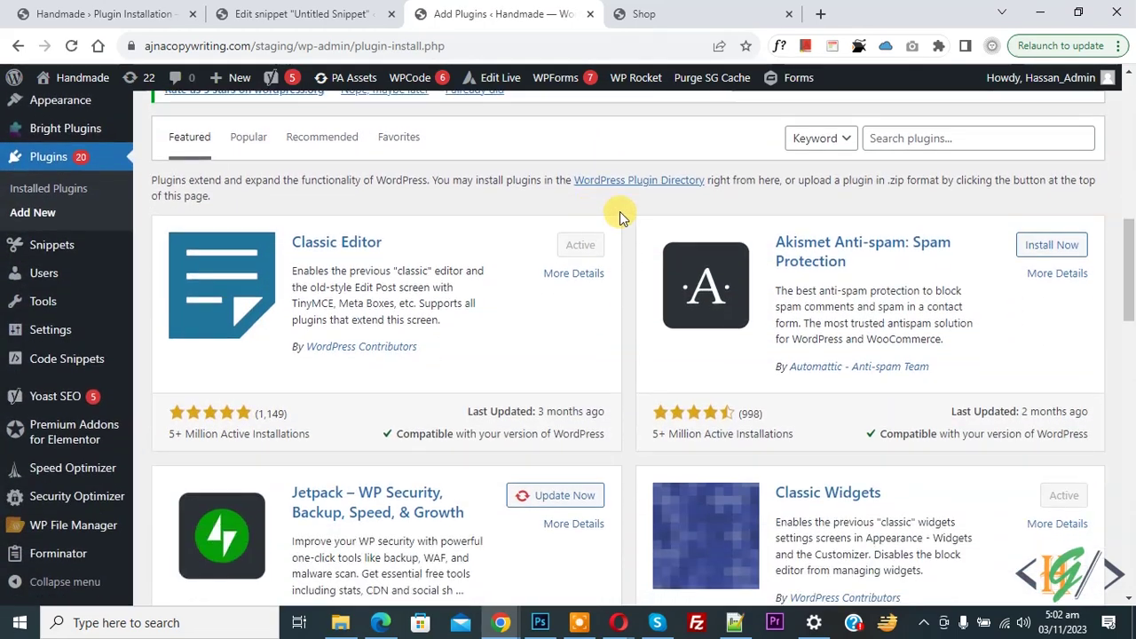
click(907, 141)
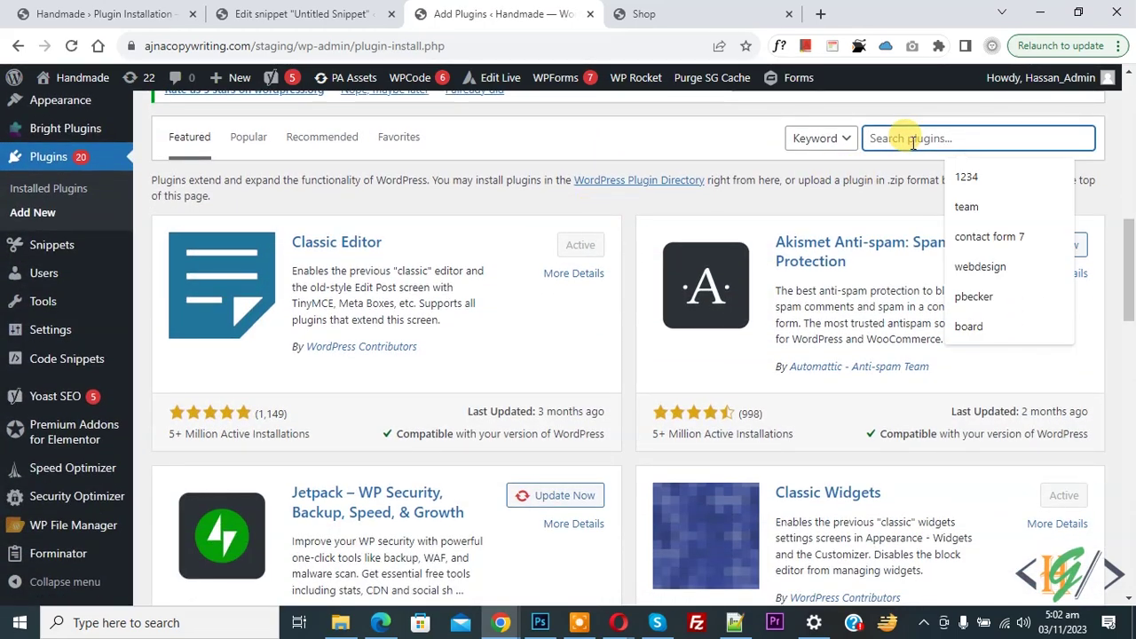
text(Advanced Custom Fields)
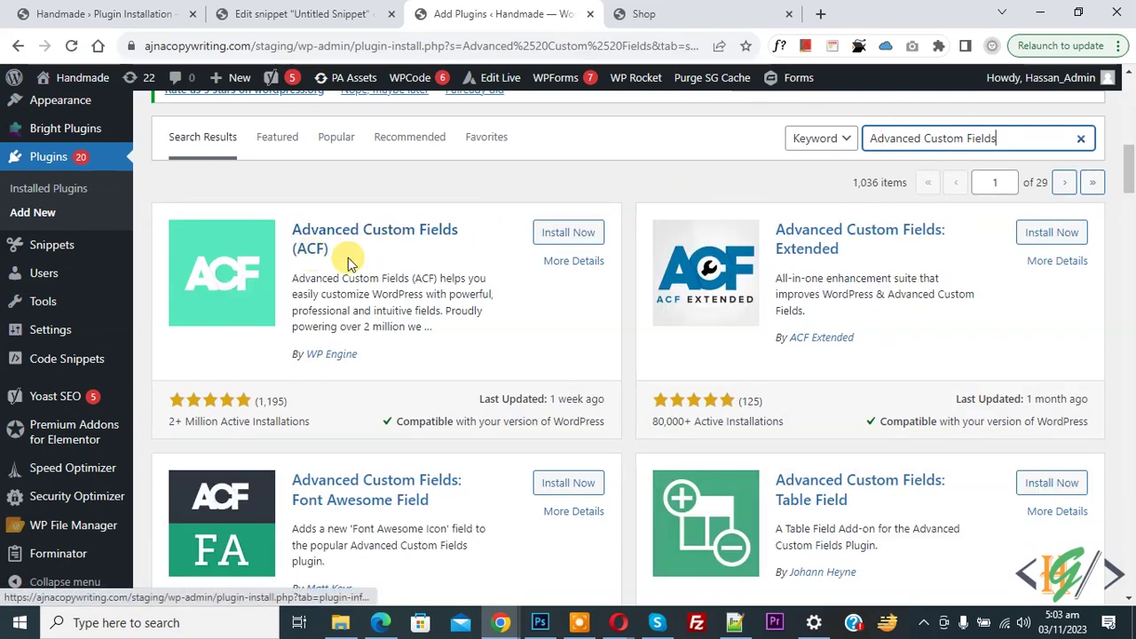
click(568, 236)
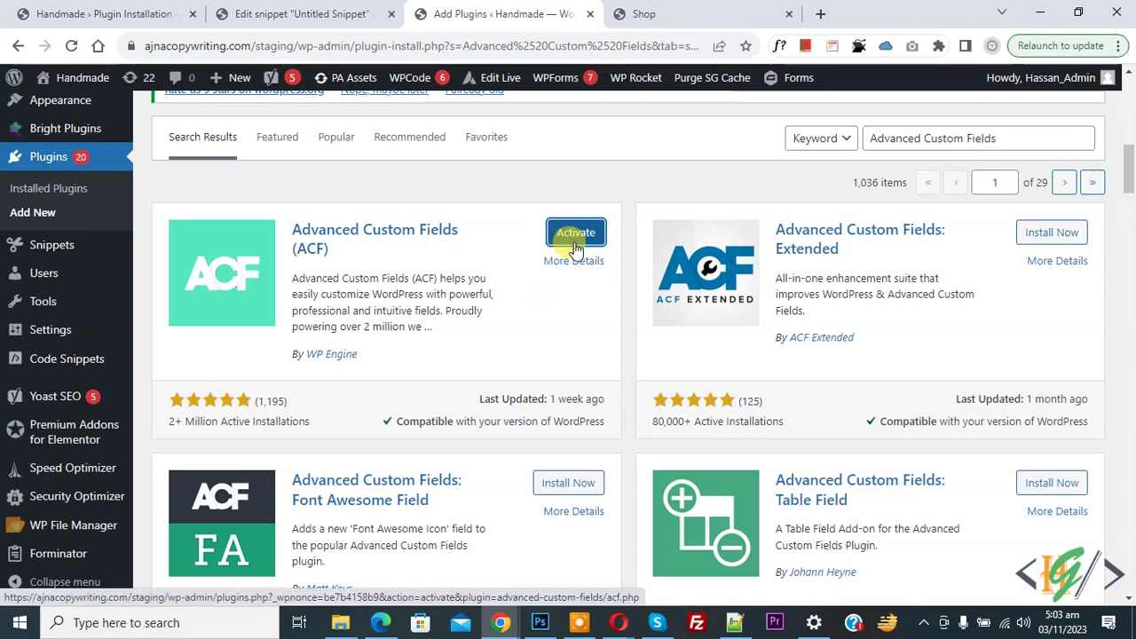
click(568, 234)
- Go to ACF's Field Groups page from the admin menu
scroll(543, 321, up, 2)
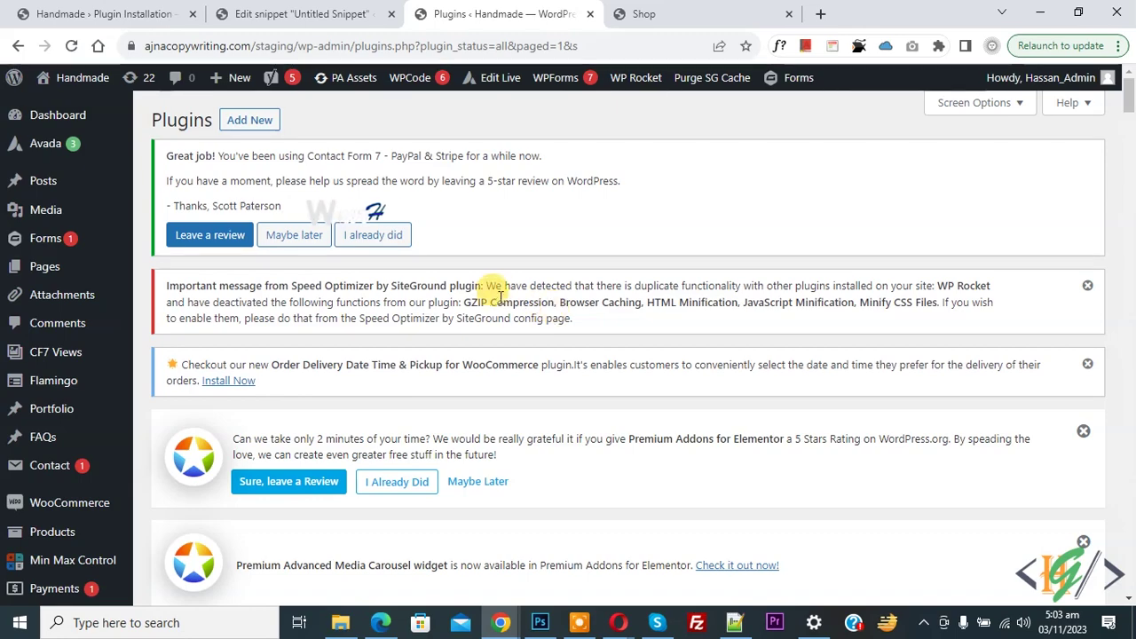
scroll(488, 293, down, 4)
scroll(494, 297, down, 3)
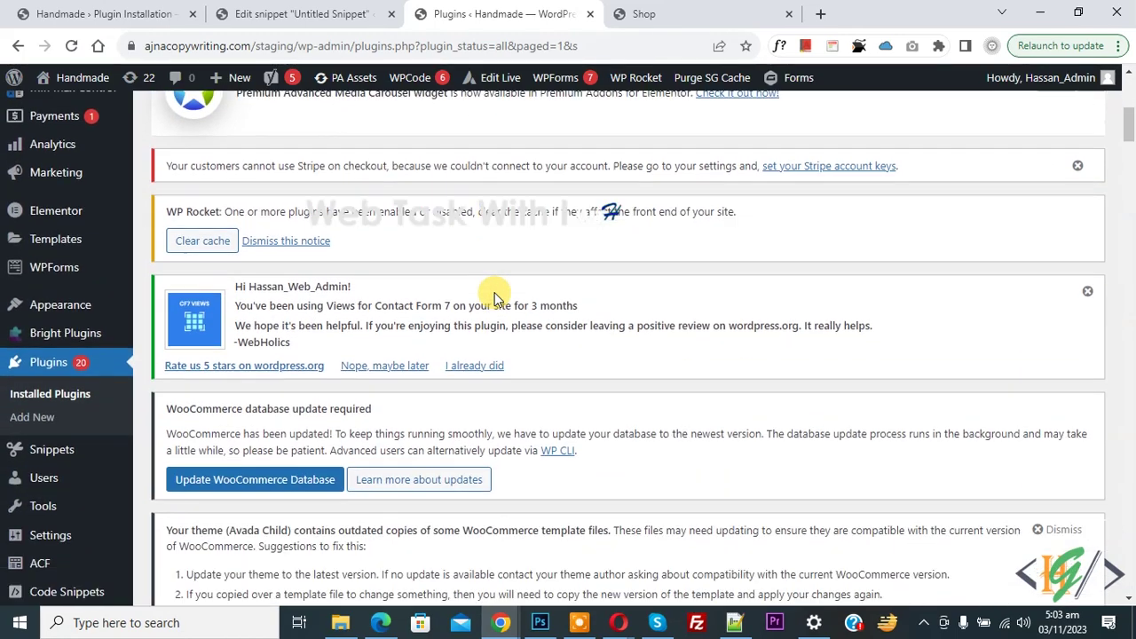
mouse_move(53, 451)
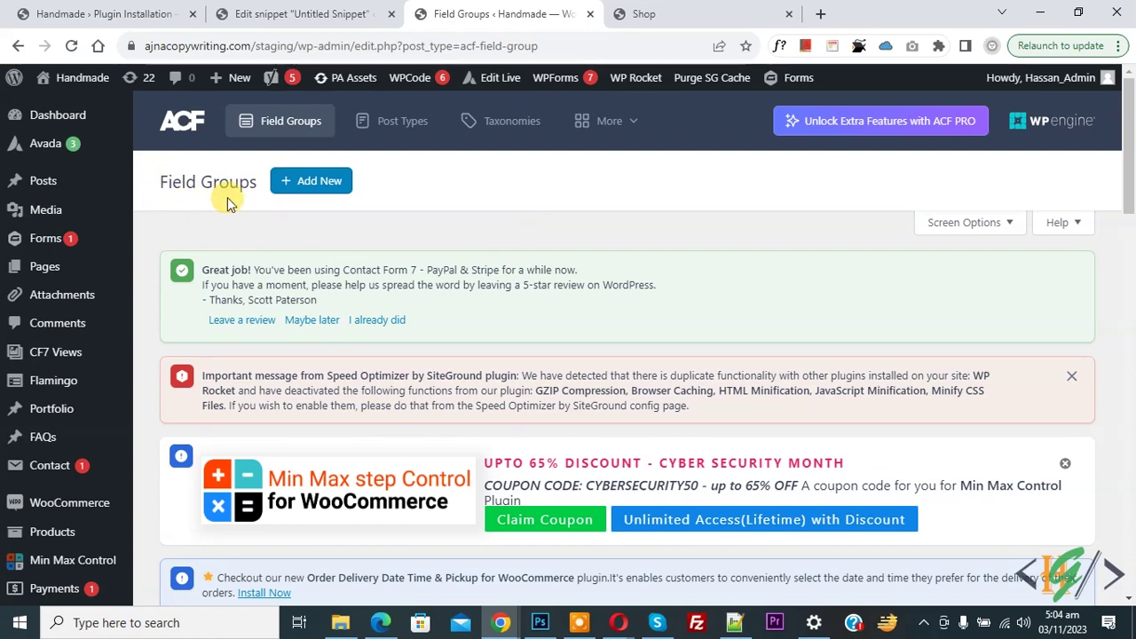
scroll(390, 196, down, 3)
- Start a new field group titled 'Custom Product Fields'
scroll(355, 199, up, 3)
click(315, 182)
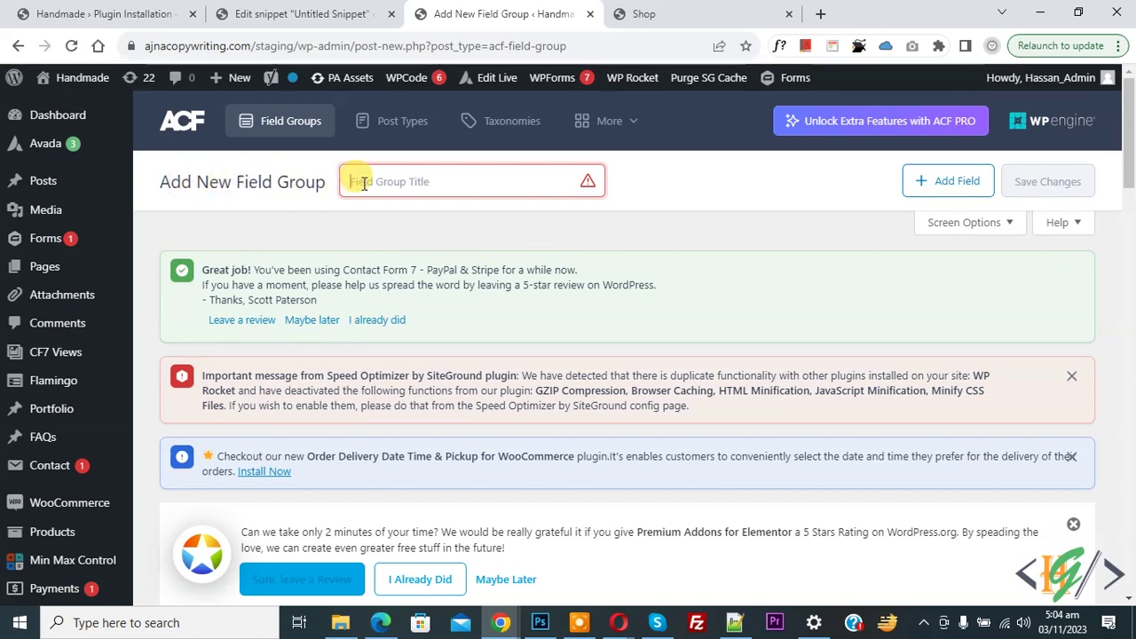
text(Custom Product Fields)
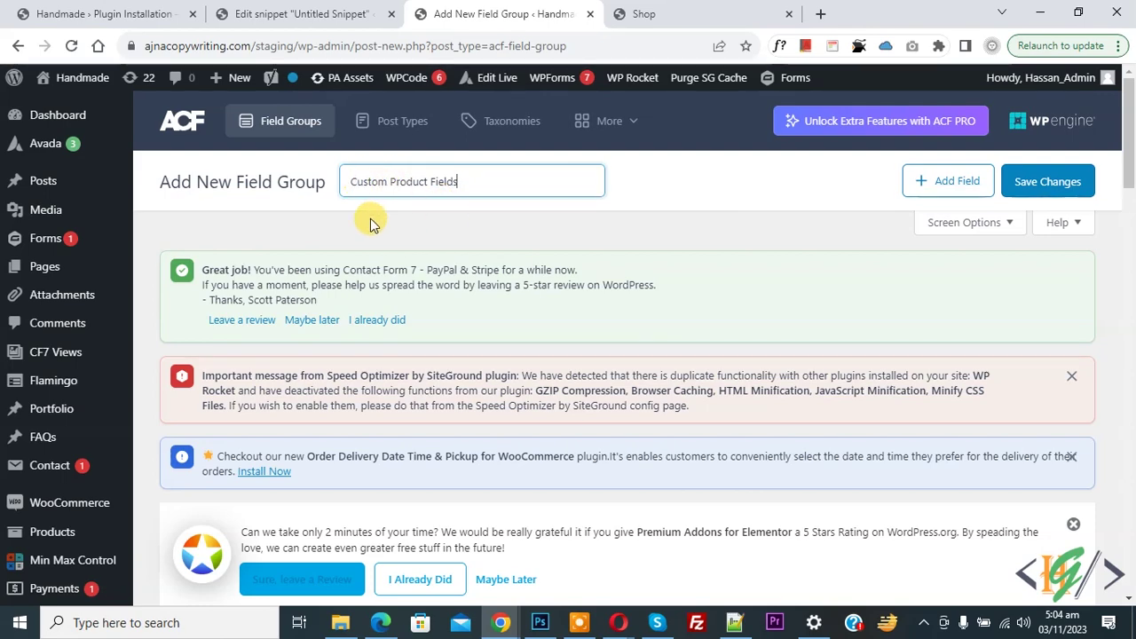
- Show the first field's general settings and its Field Type list
scroll(370, 218, down, 8)
scroll(370, 218, down, 3)
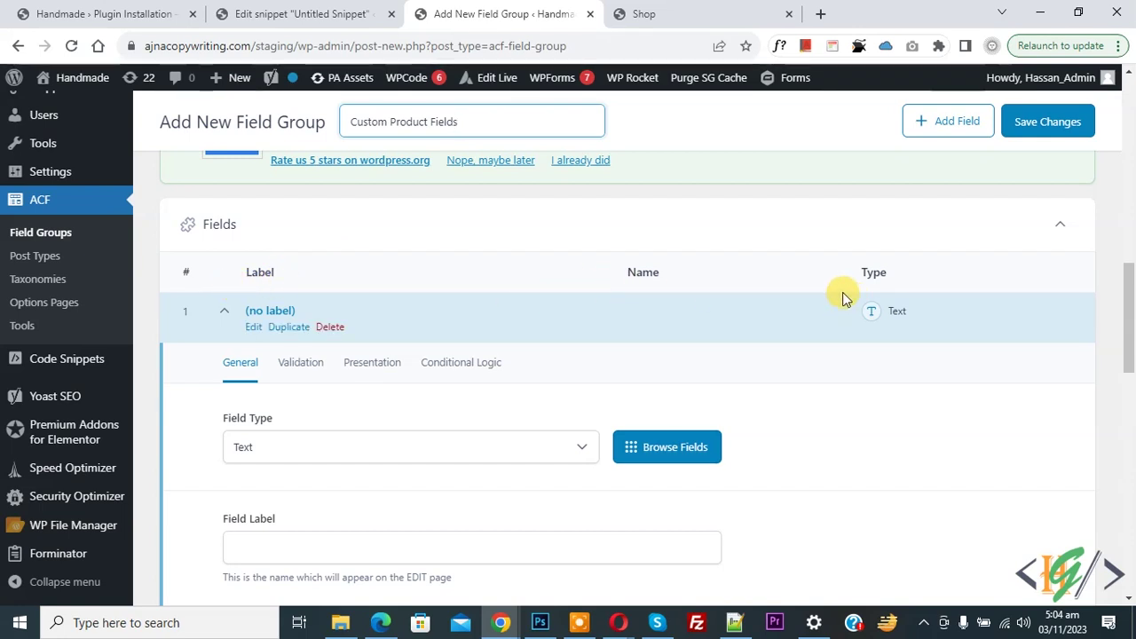
scroll(341, 328, down, 1)
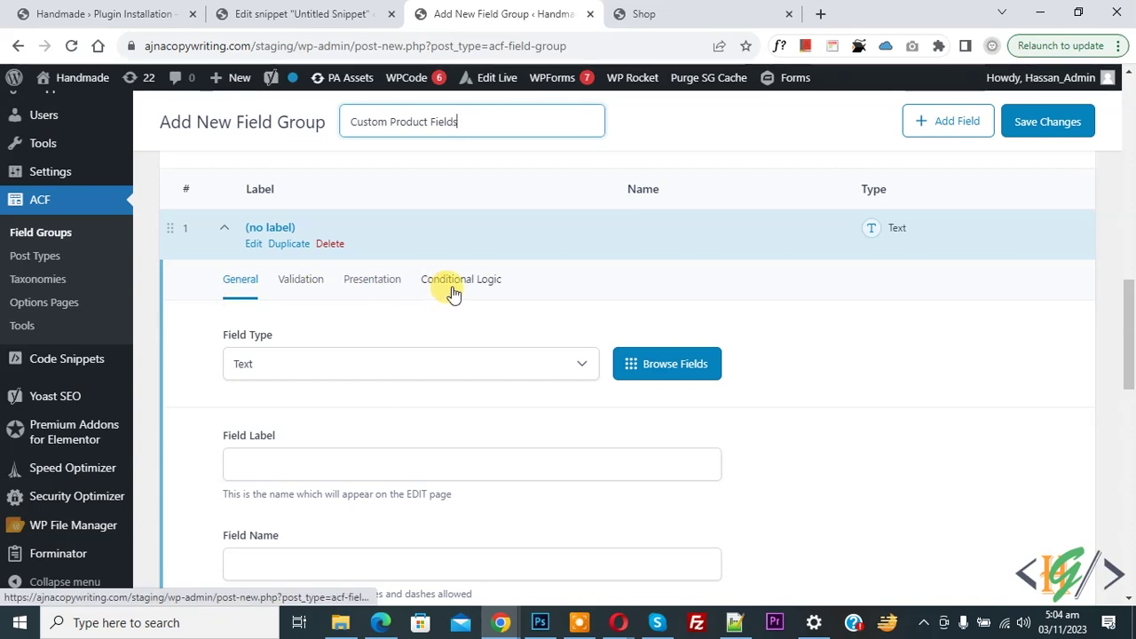
click(240, 291)
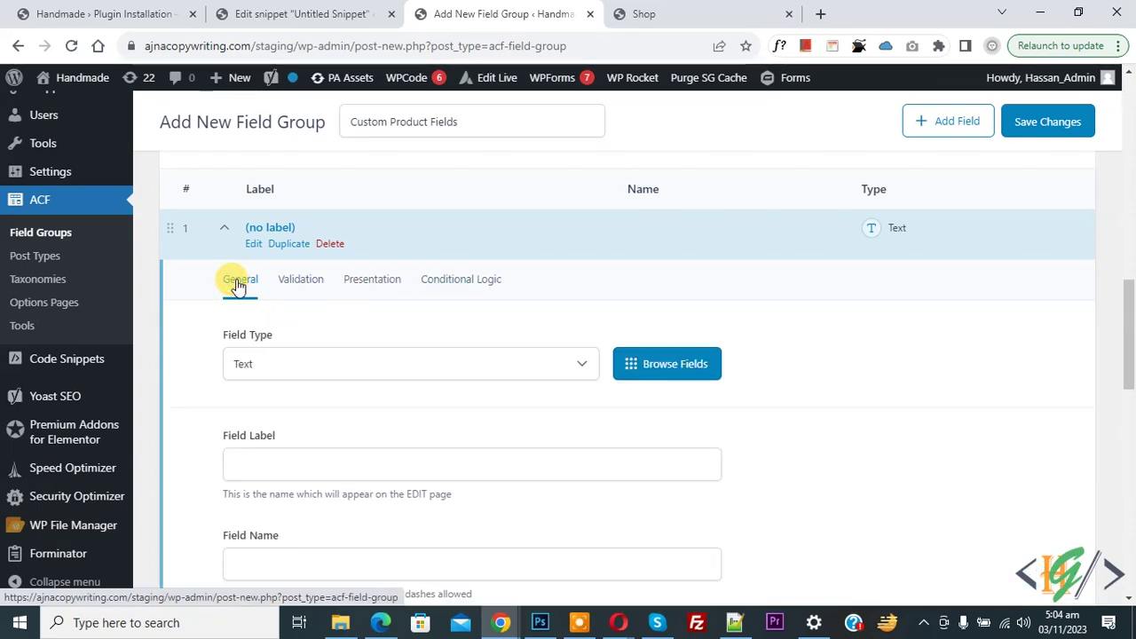
click(245, 343)
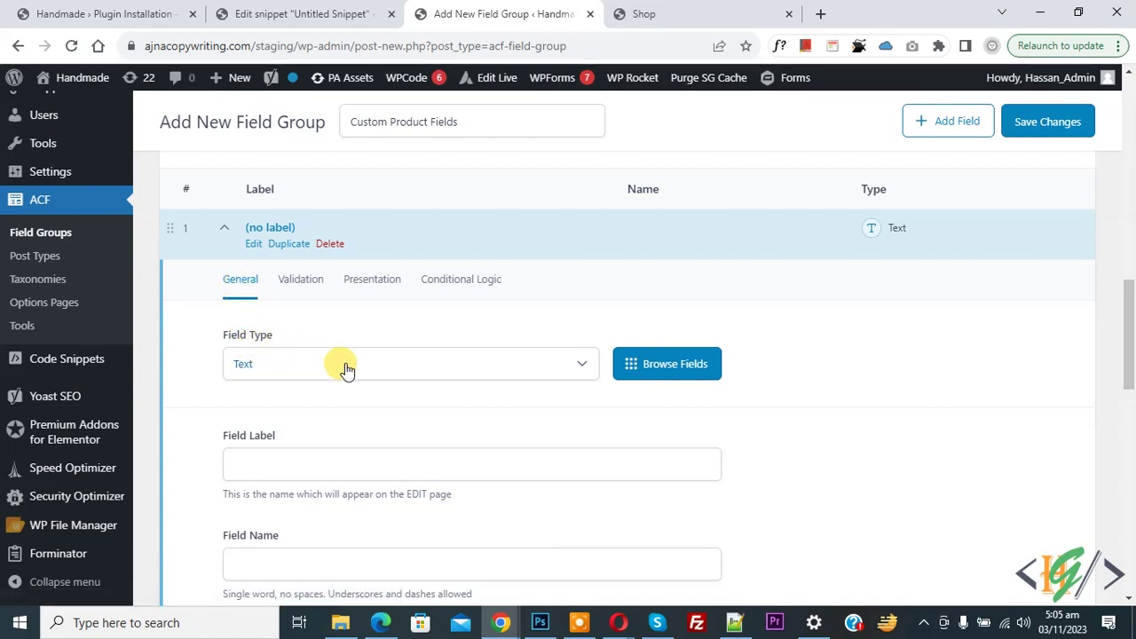
click(497, 372)
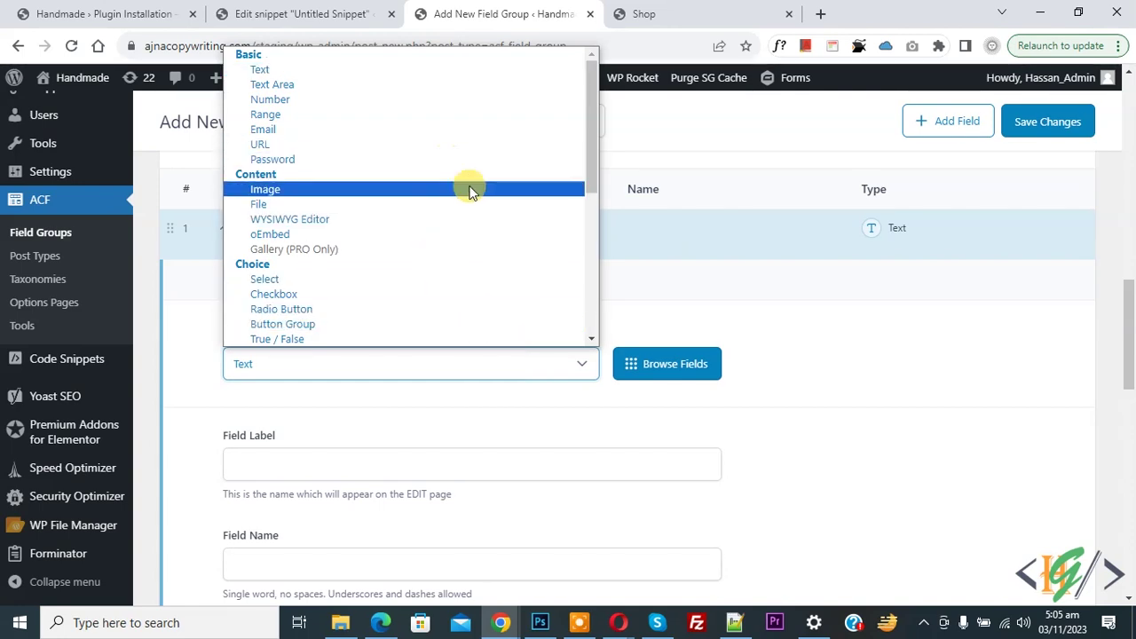
- Browse the Basic, Content, Choice, Relational, Advanced and Popular field types, then keep Text
click(667, 365)
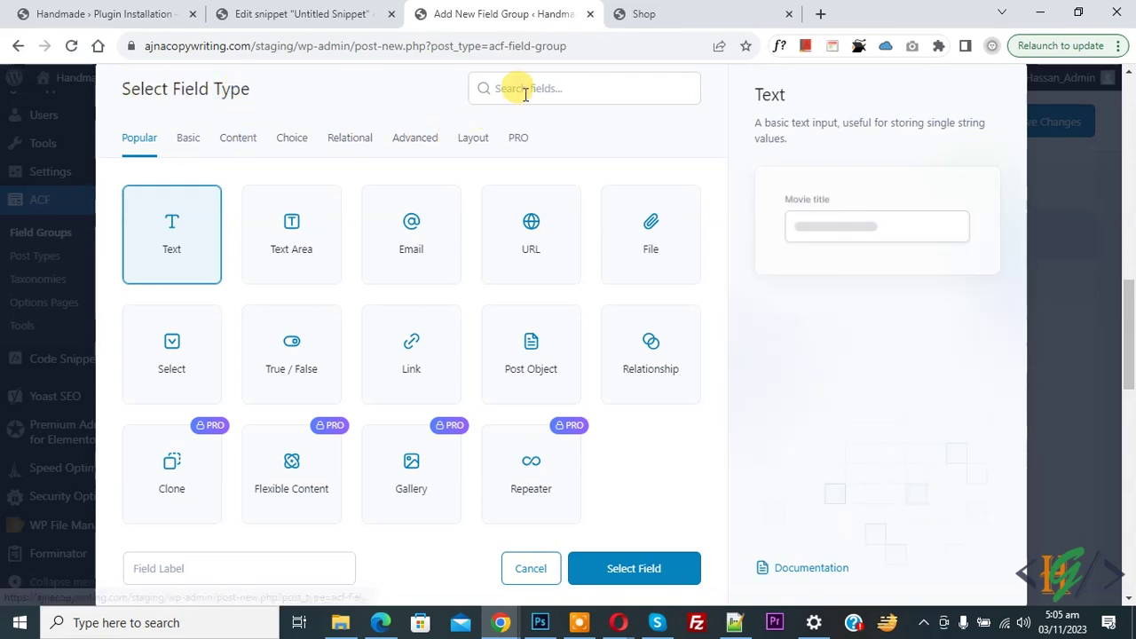
click(182, 147)
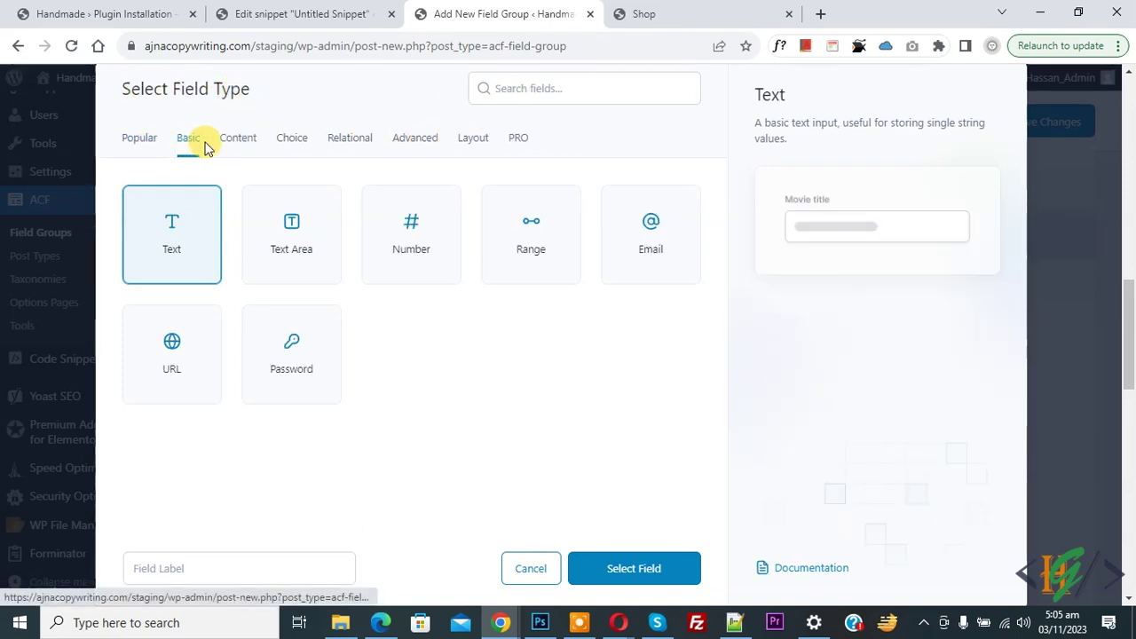
click(246, 147)
click(288, 146)
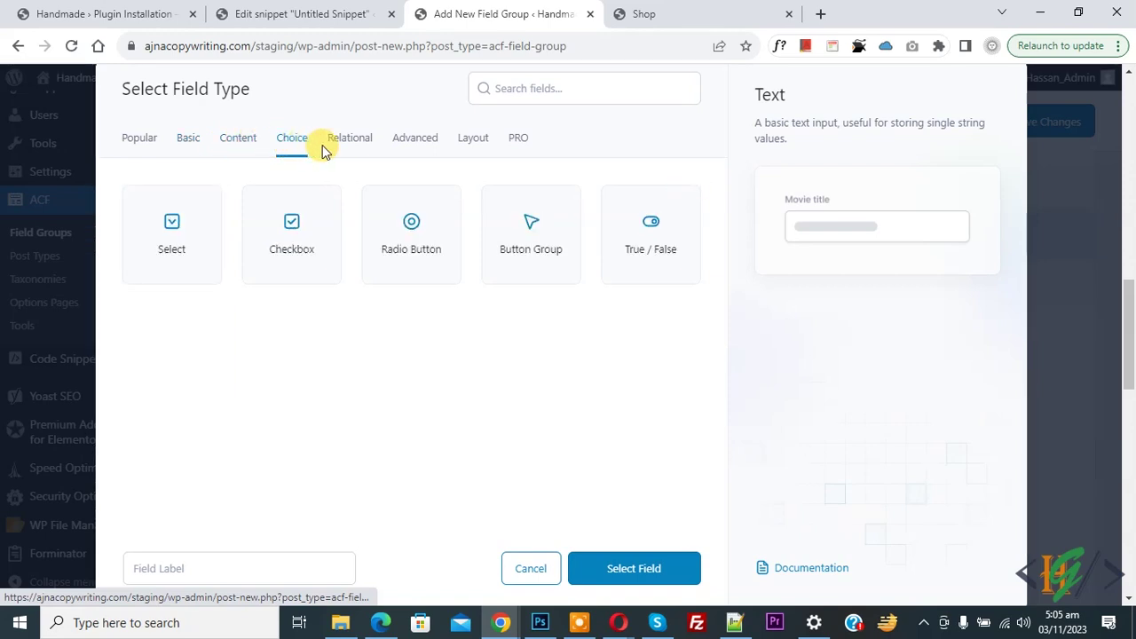
click(352, 147)
click(413, 147)
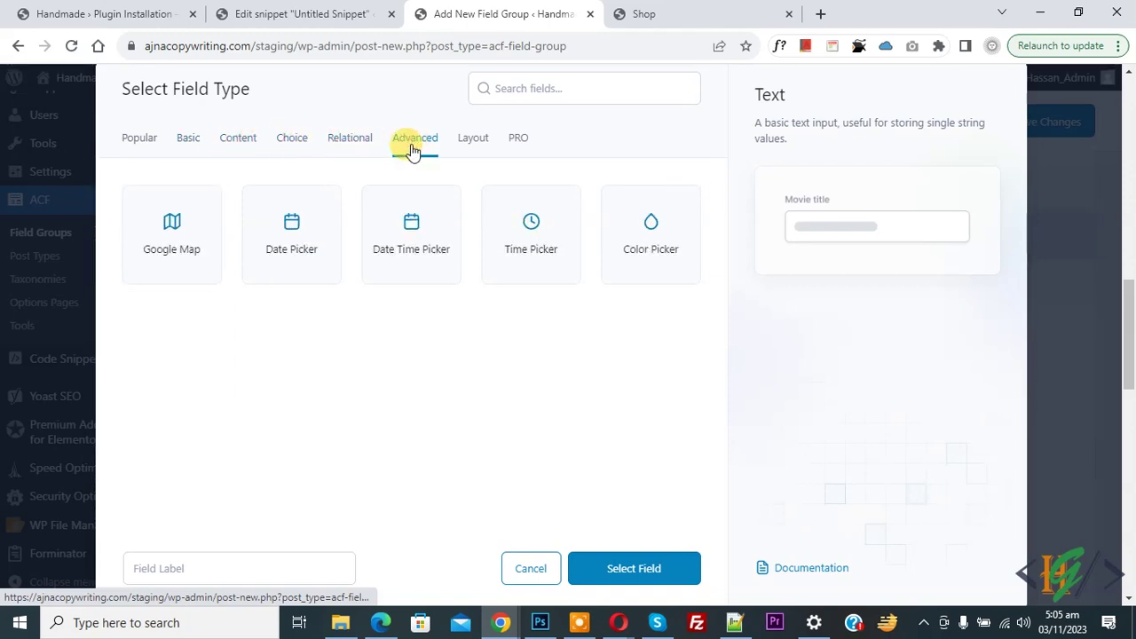
click(151, 147)
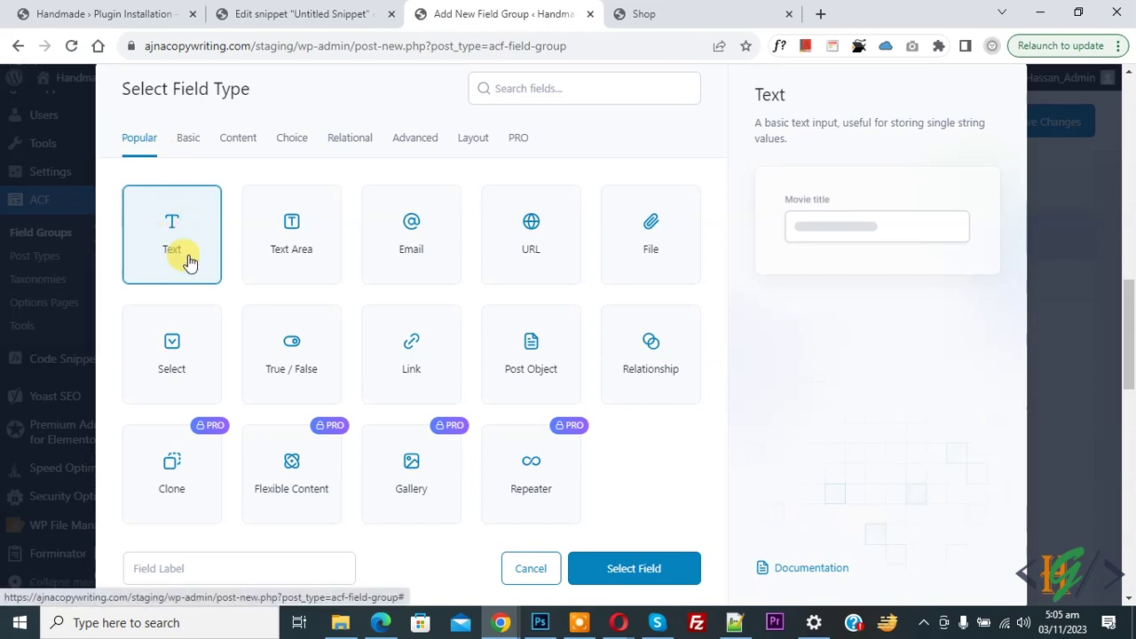
click(661, 573)
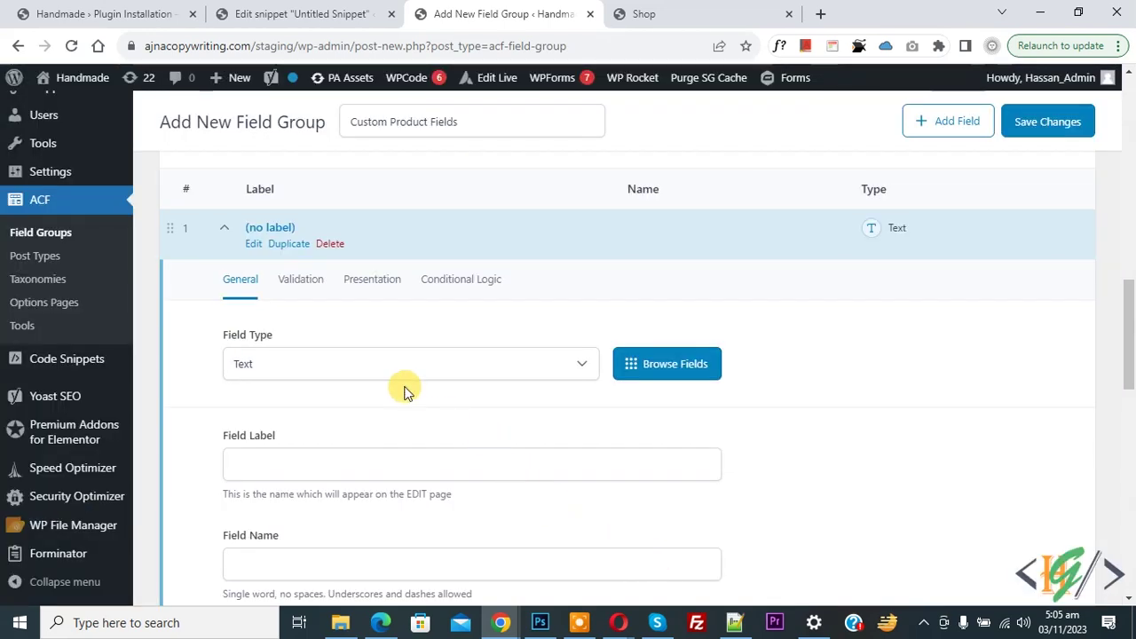
- Label the first field 'product brand' so its name fills in as product_brand
scroll(406, 387, down, 1)
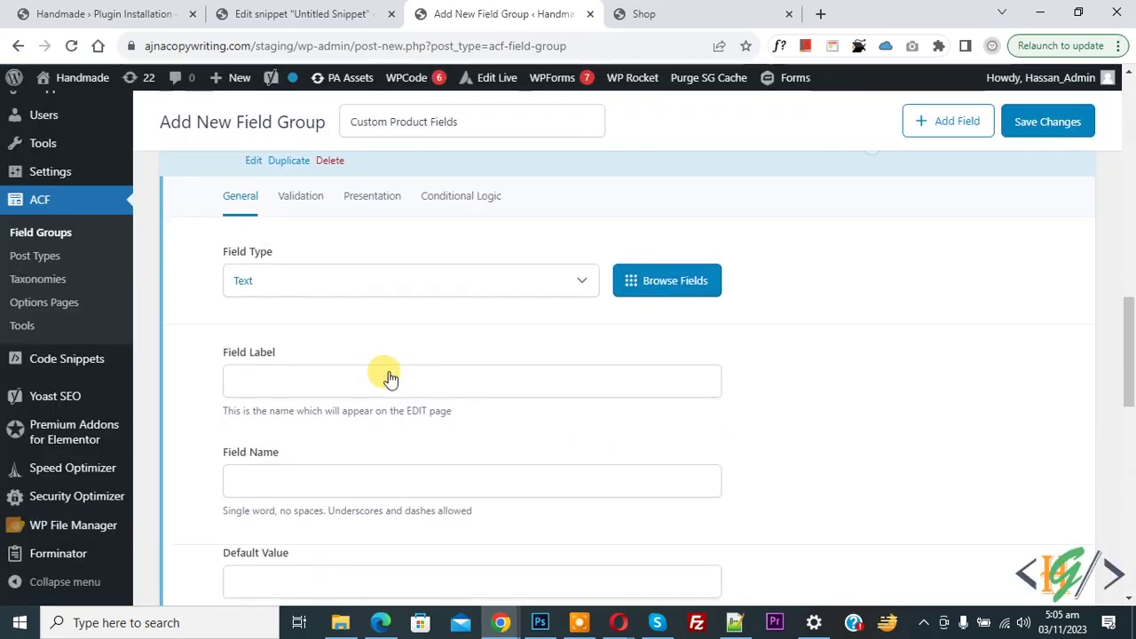
click(287, 382)
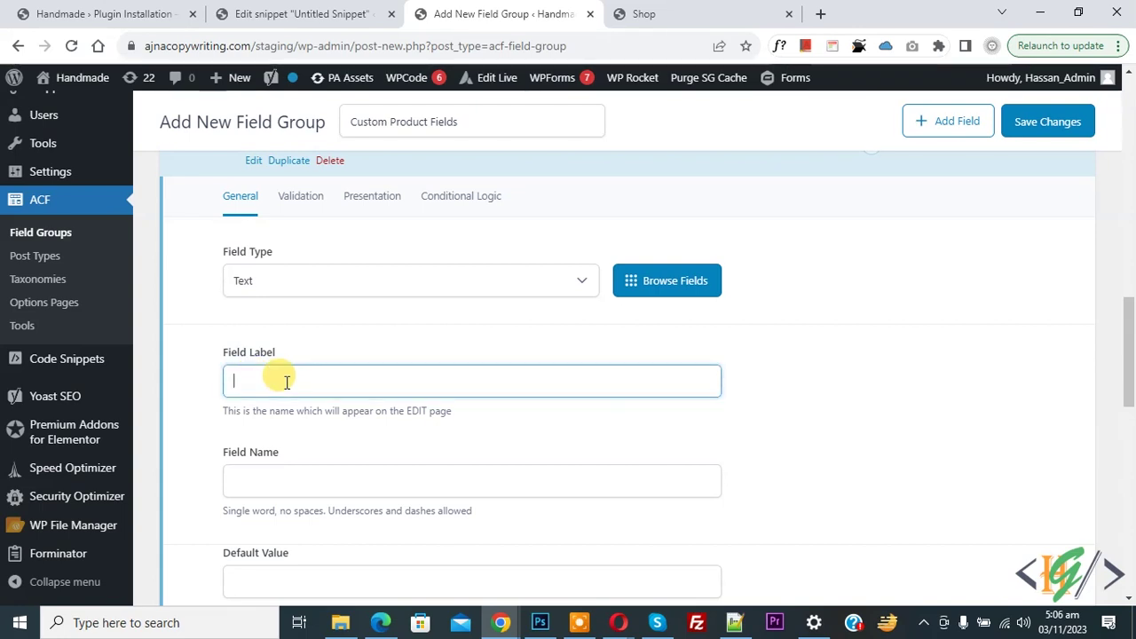
text(product brand)
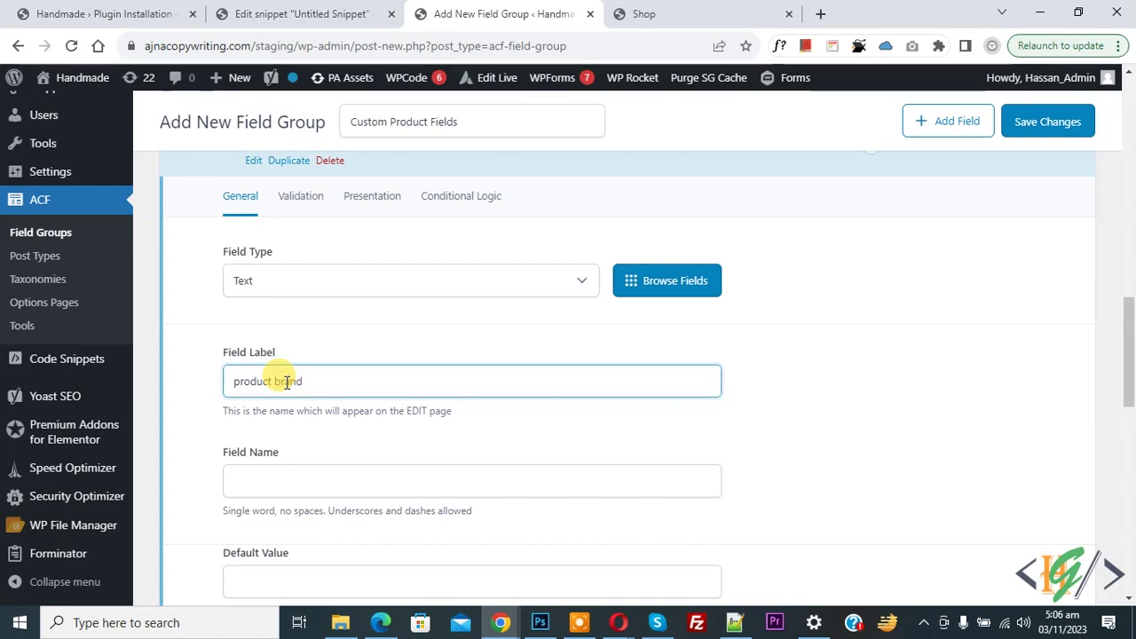
click(190, 381)
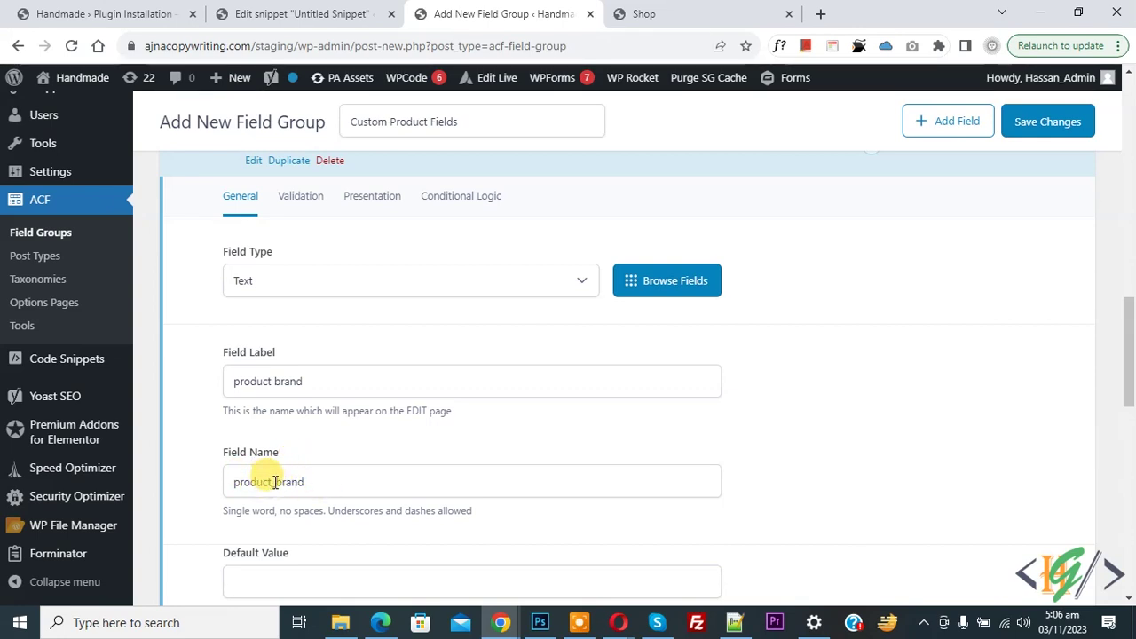
- Add a second field to the Custom Product Fields group
scroll(272, 363, down, 1)
scroll(271, 363, down, 1)
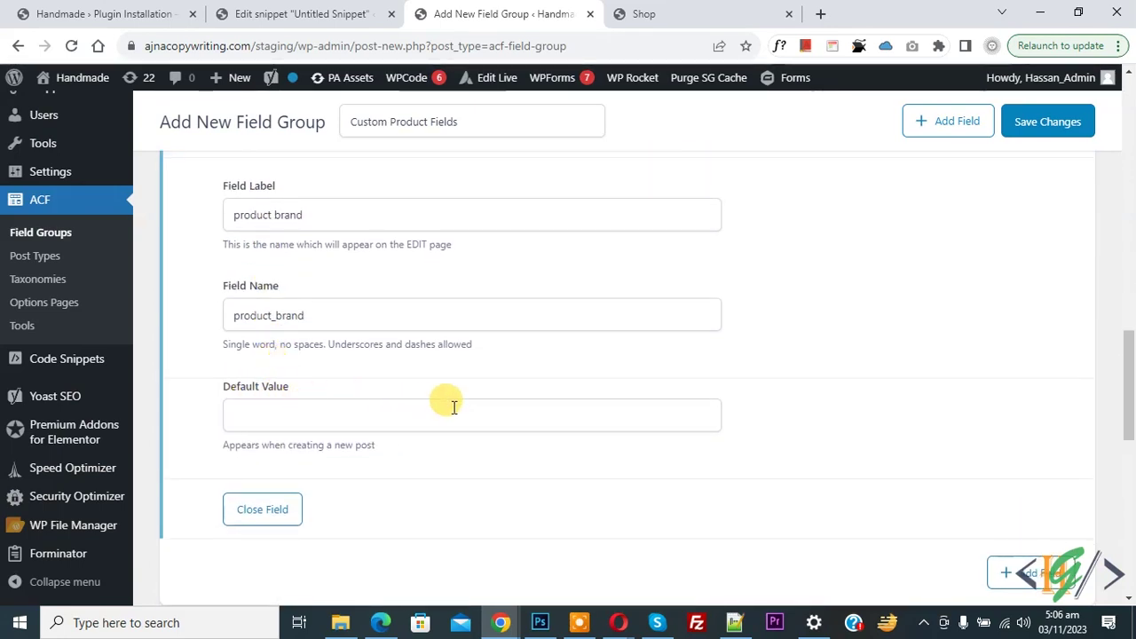
scroll(533, 400, down, 1)
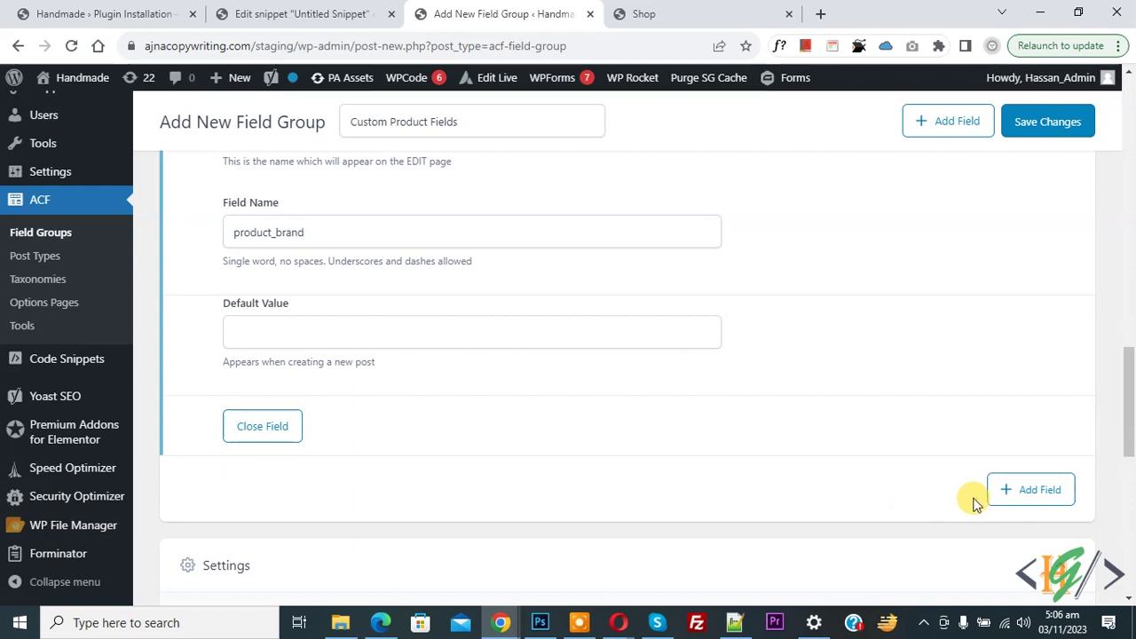
click(1015, 493)
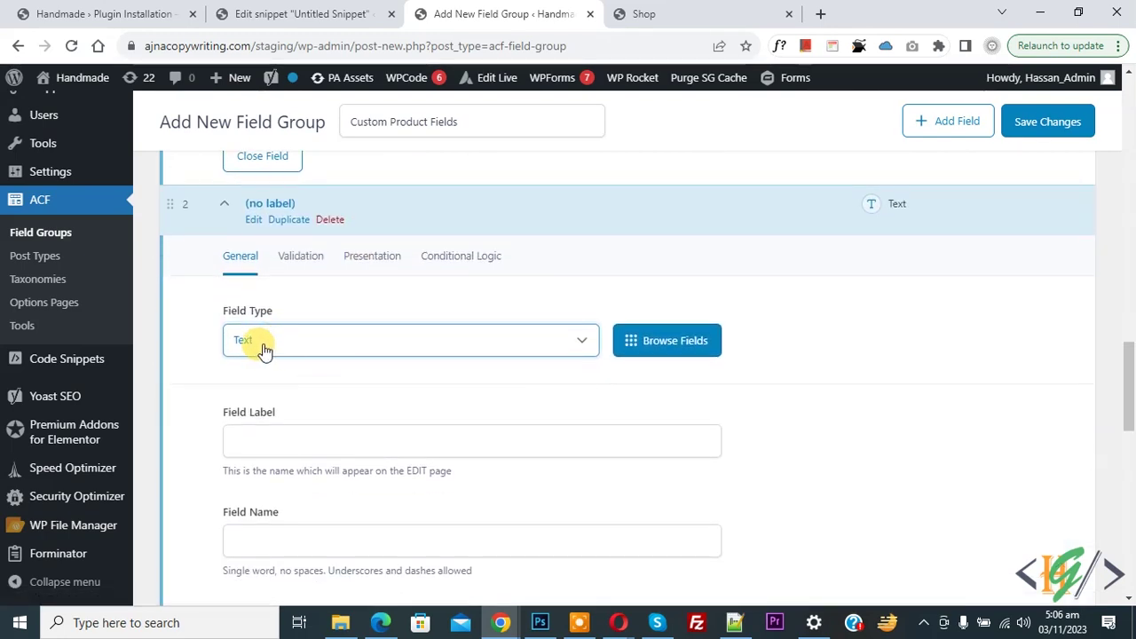
- Make the second field a Checkbox labelled 'product color' (name product_color)
click(354, 346)
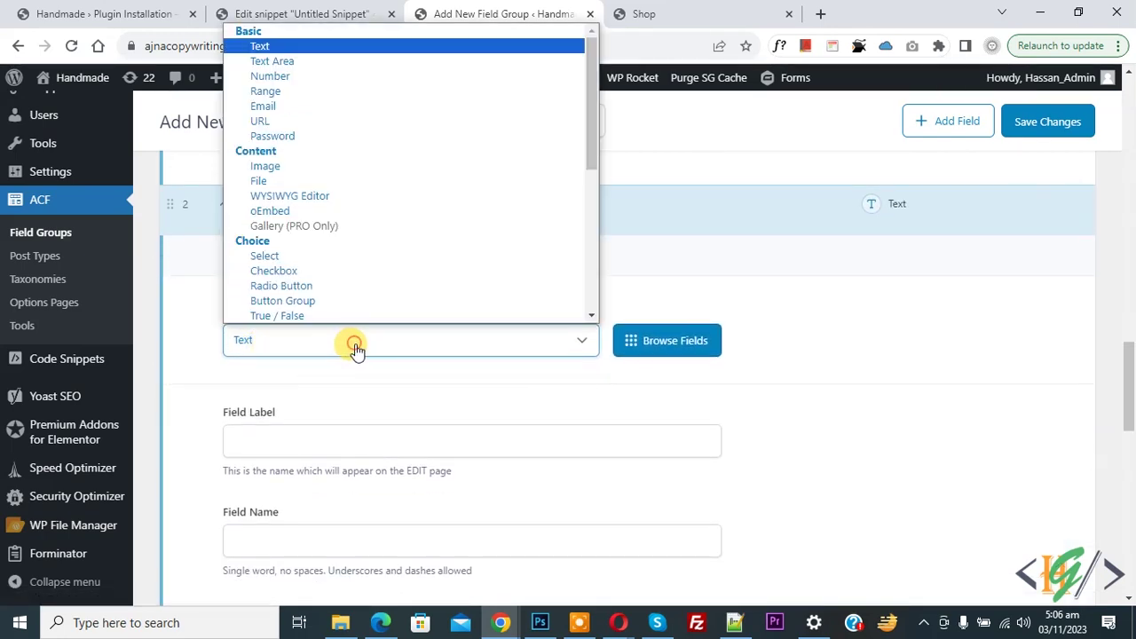
click(298, 270)
scroll(329, 319, down, 1)
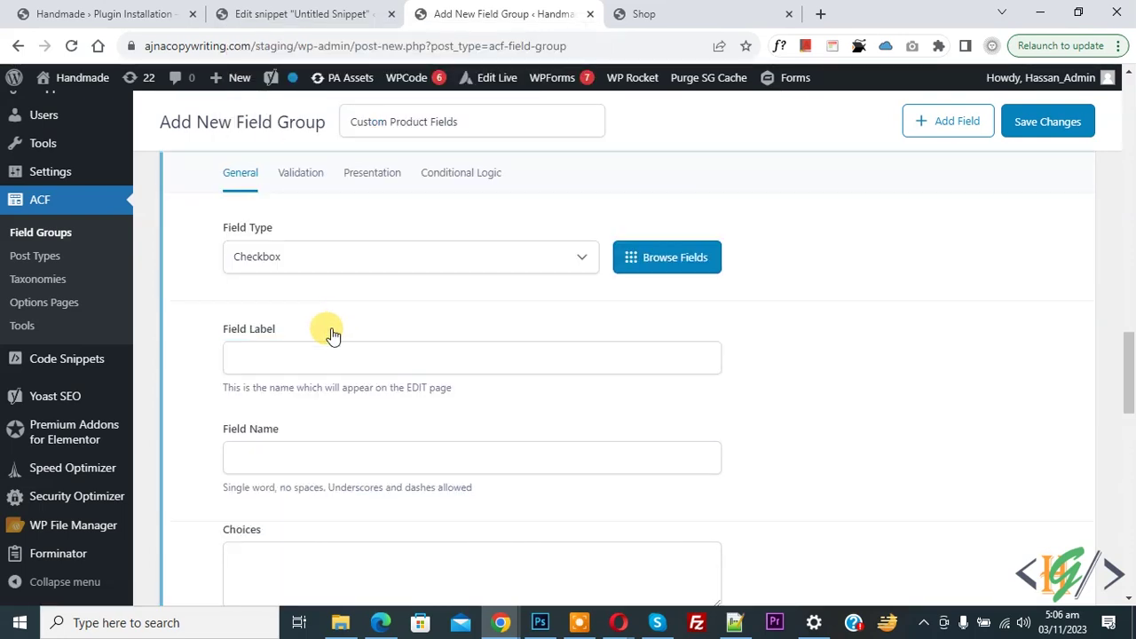
click(271, 355)
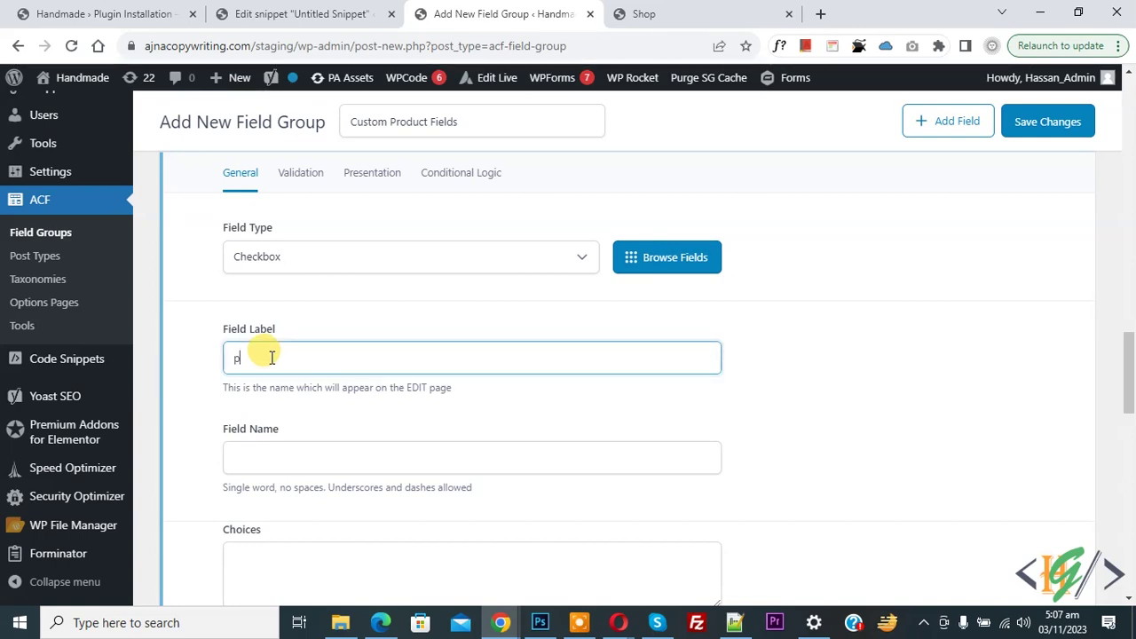
click(178, 350)
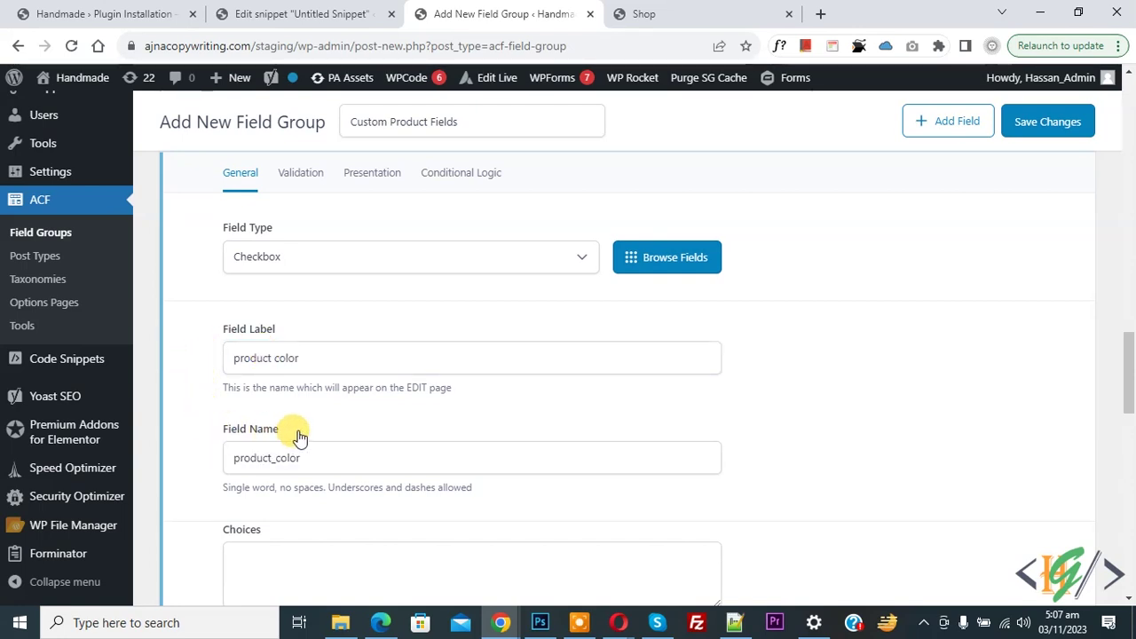
- Enter Black and White as the product color field's choices
scroll(266, 365, down, 2)
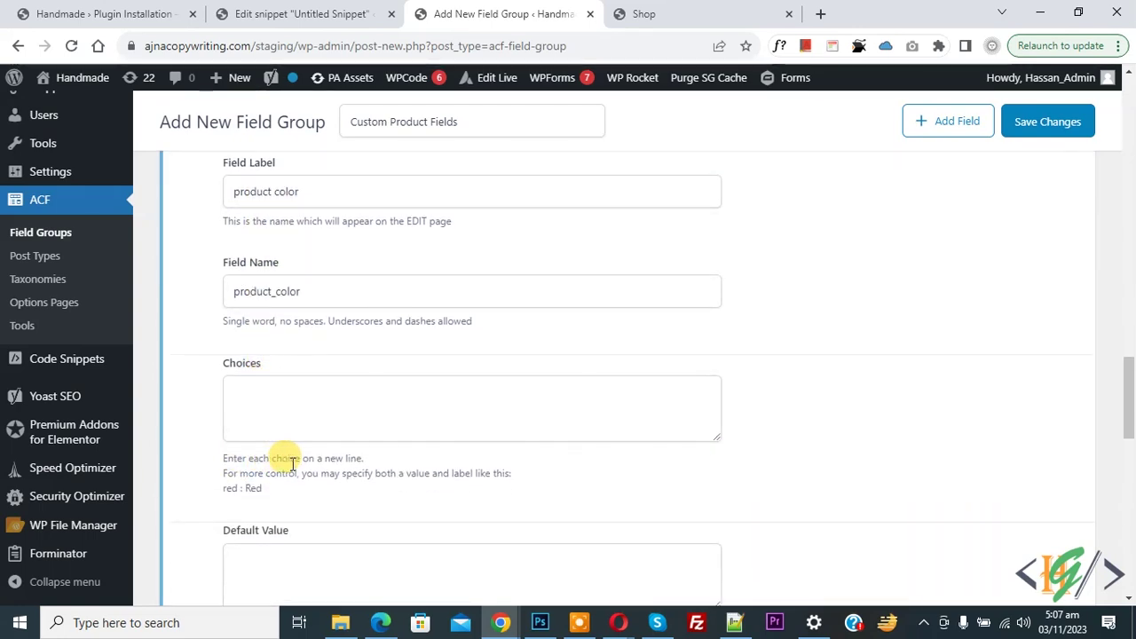
click(291, 395)
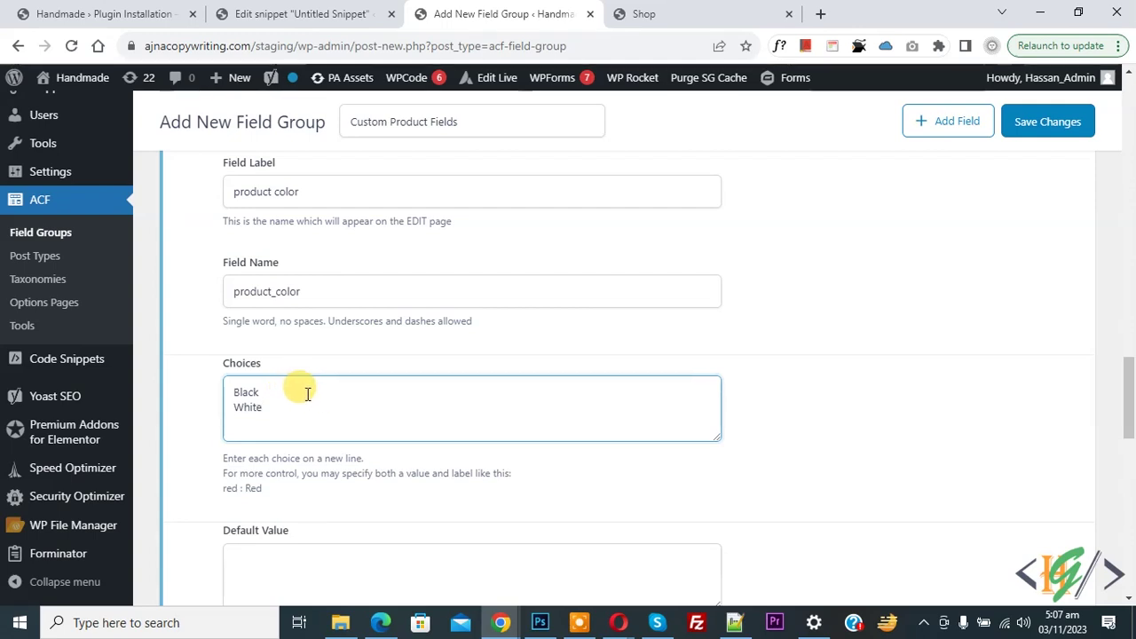
click(204, 386)
scroll(206, 387, down, 2)
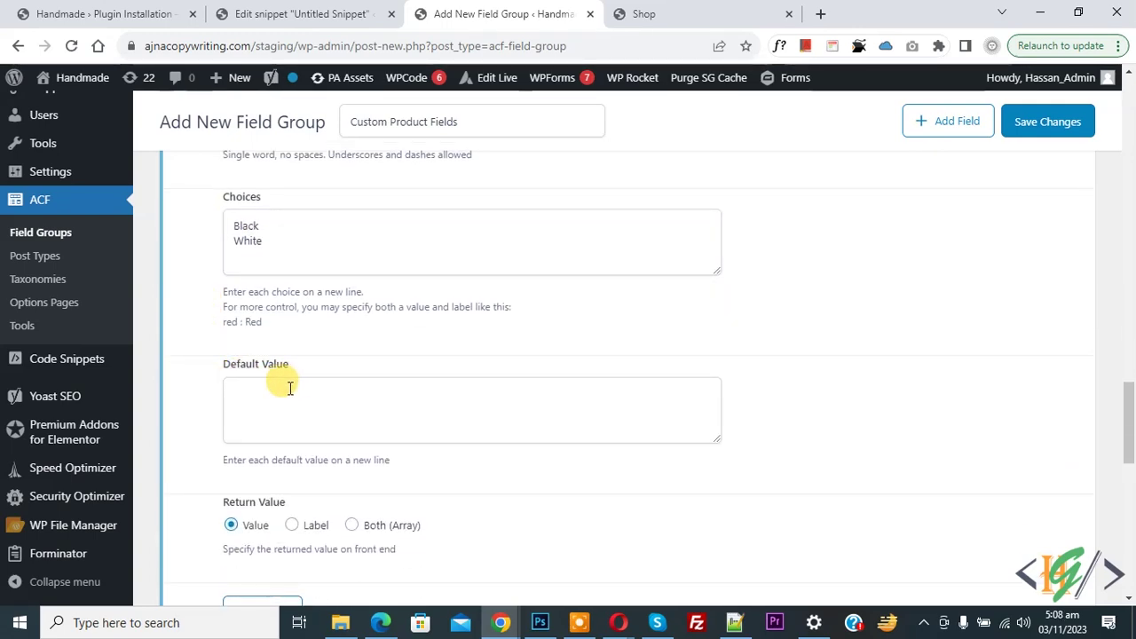
scroll(290, 385, down, 1)
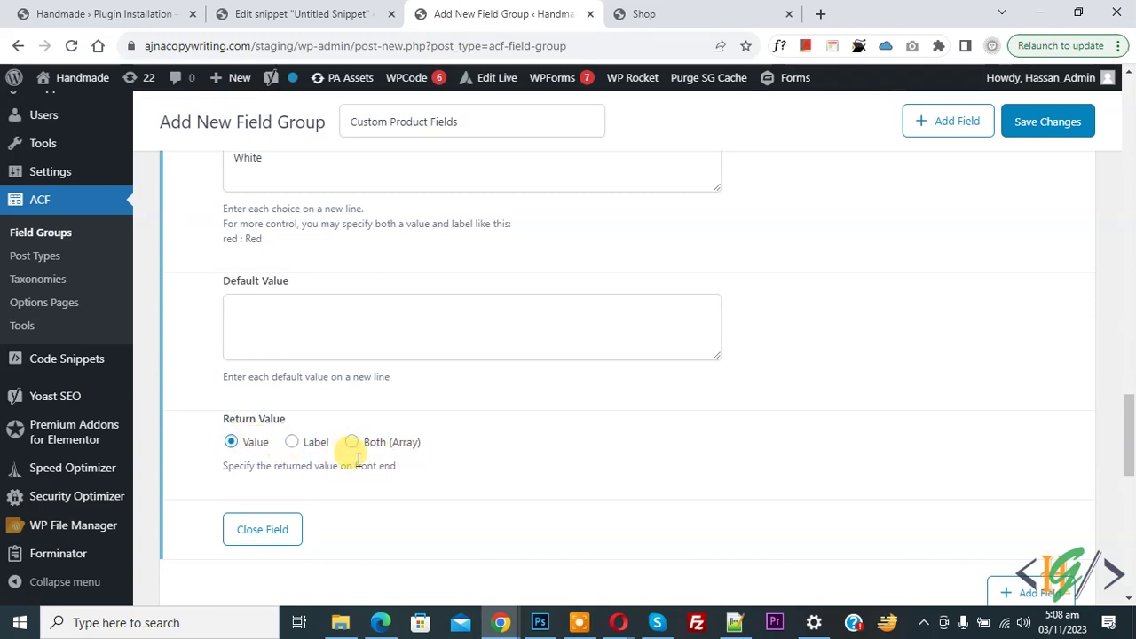
scroll(355, 456, up, 6)
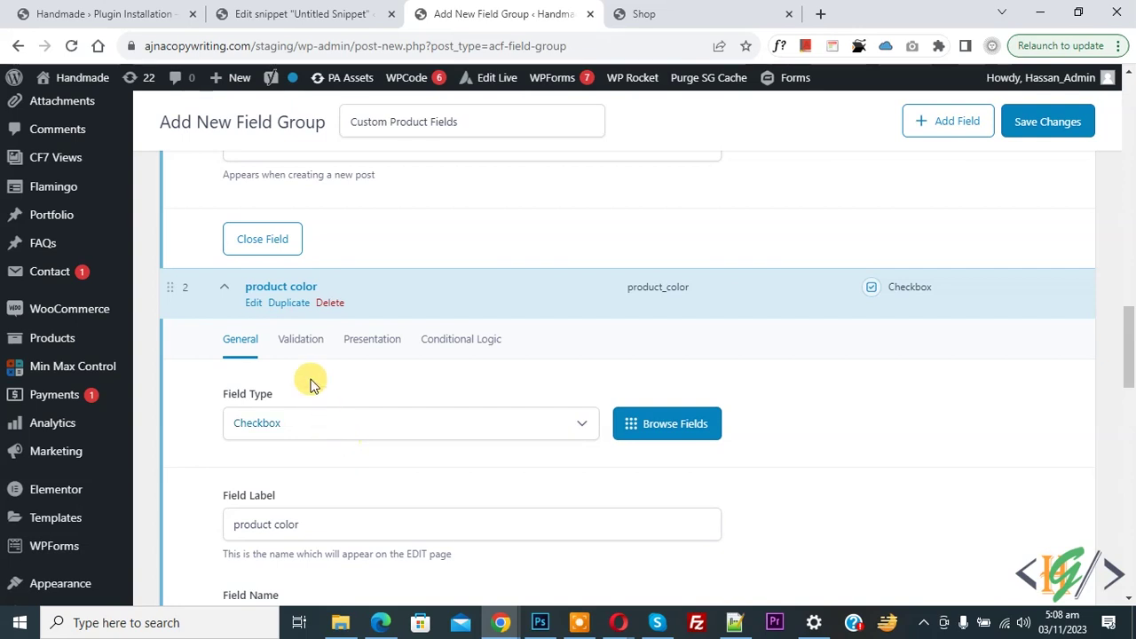
click(298, 350)
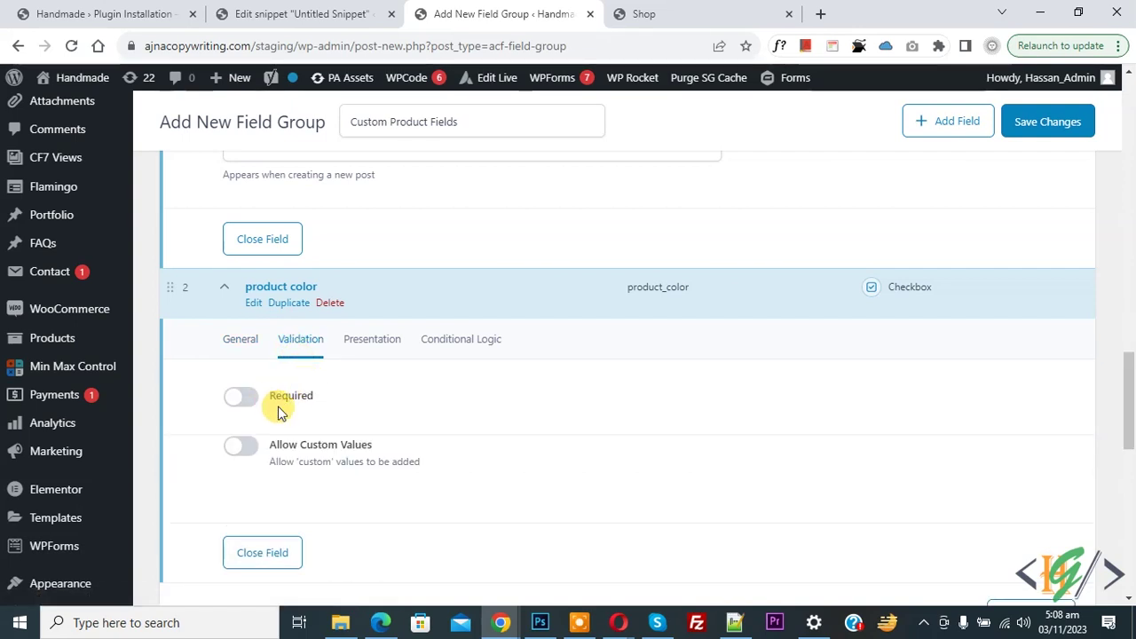
click(251, 405)
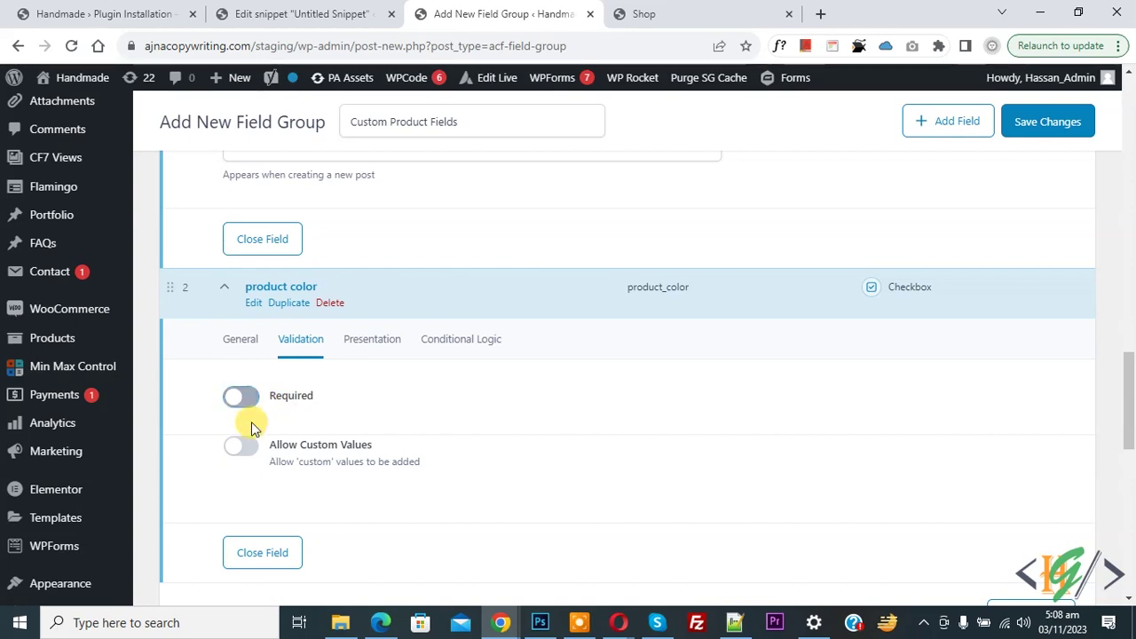
click(243, 447)
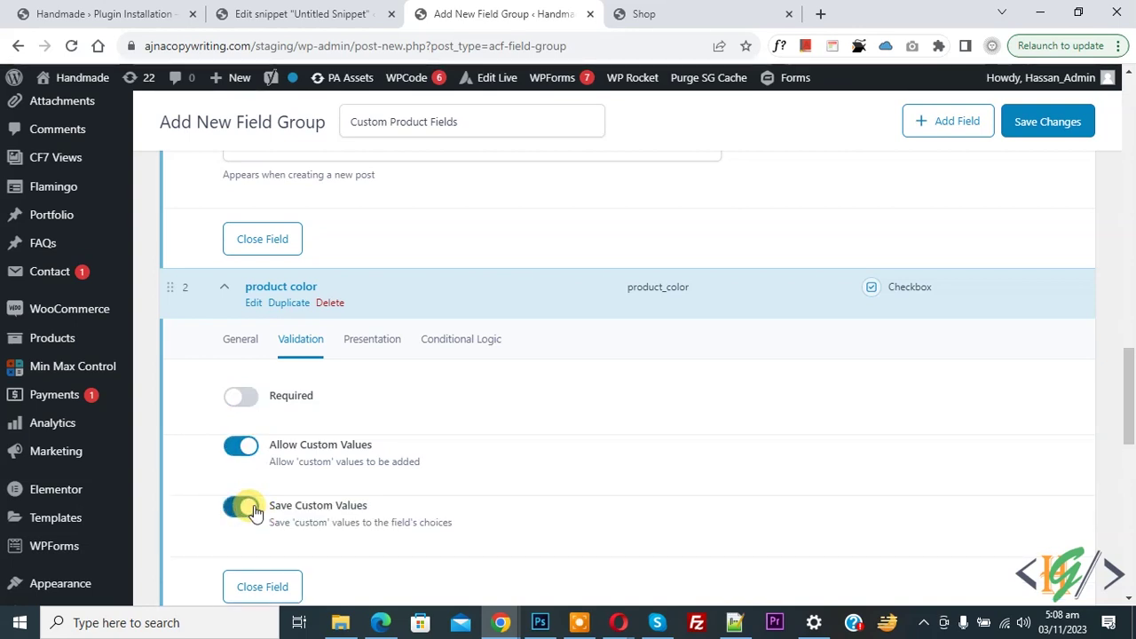
click(242, 453)
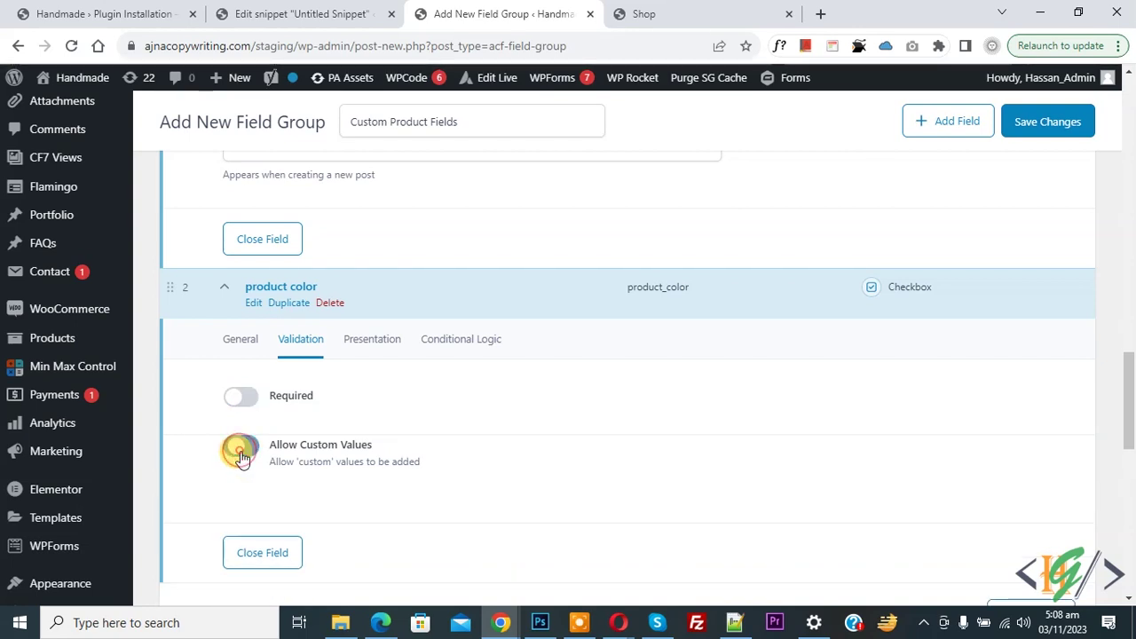
click(373, 347)
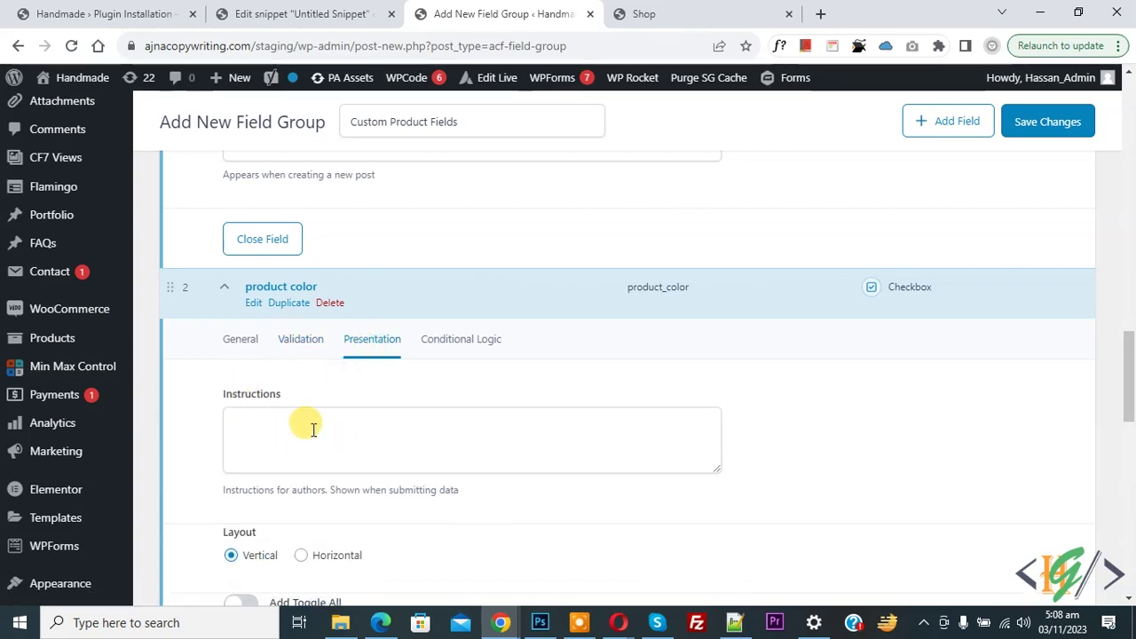
scroll(310, 424, down, 3)
scroll(306, 418, up, 2)
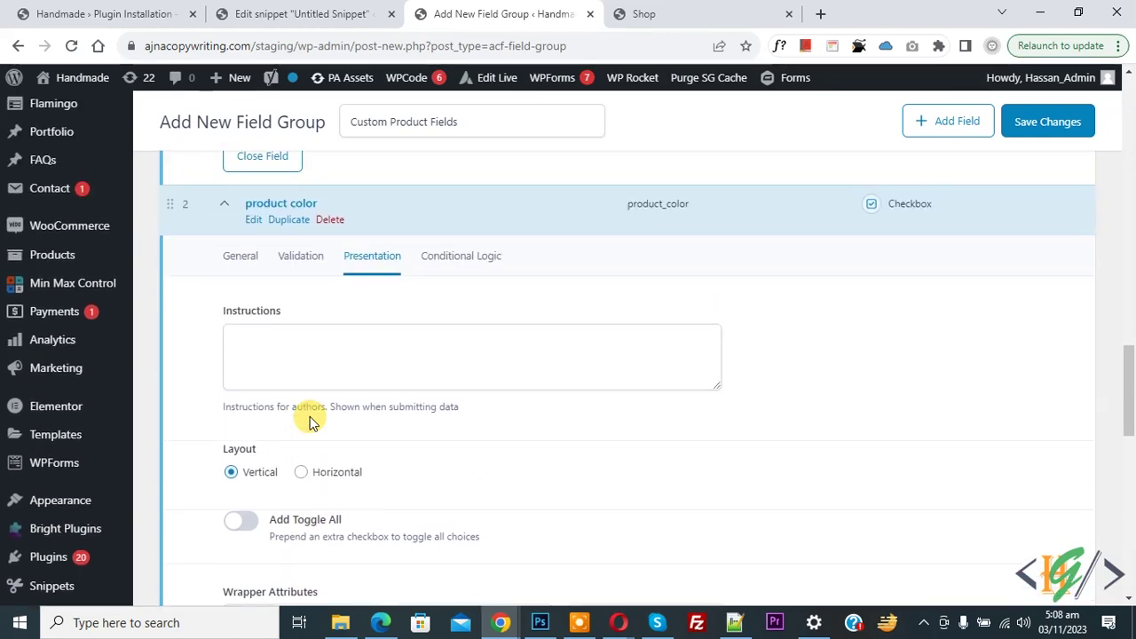
click(458, 263)
click(241, 318)
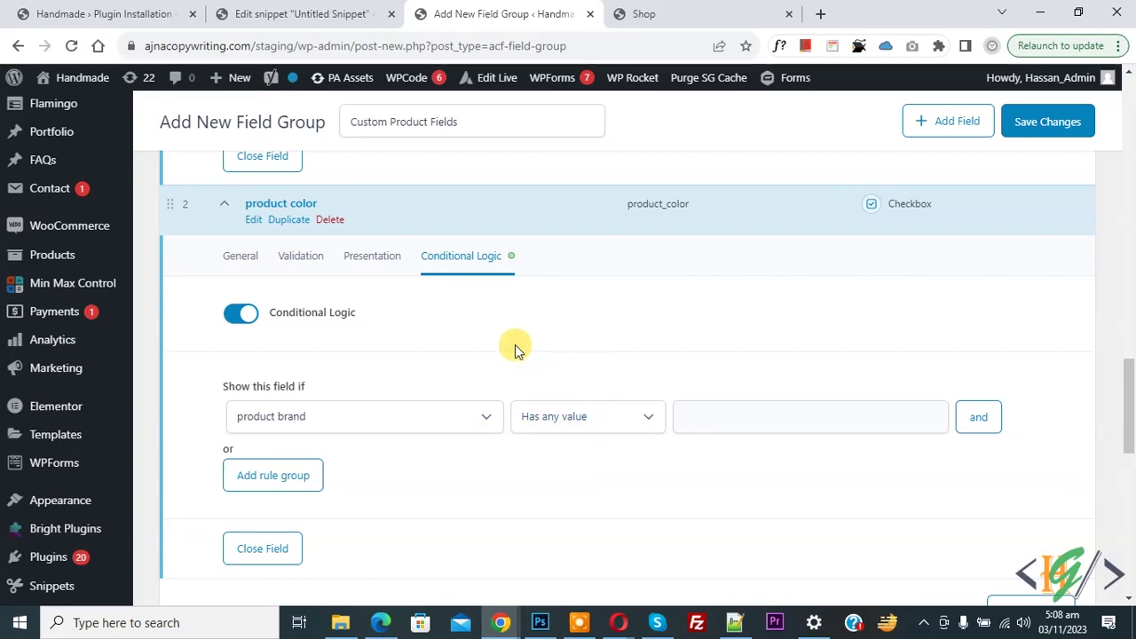
click(376, 418)
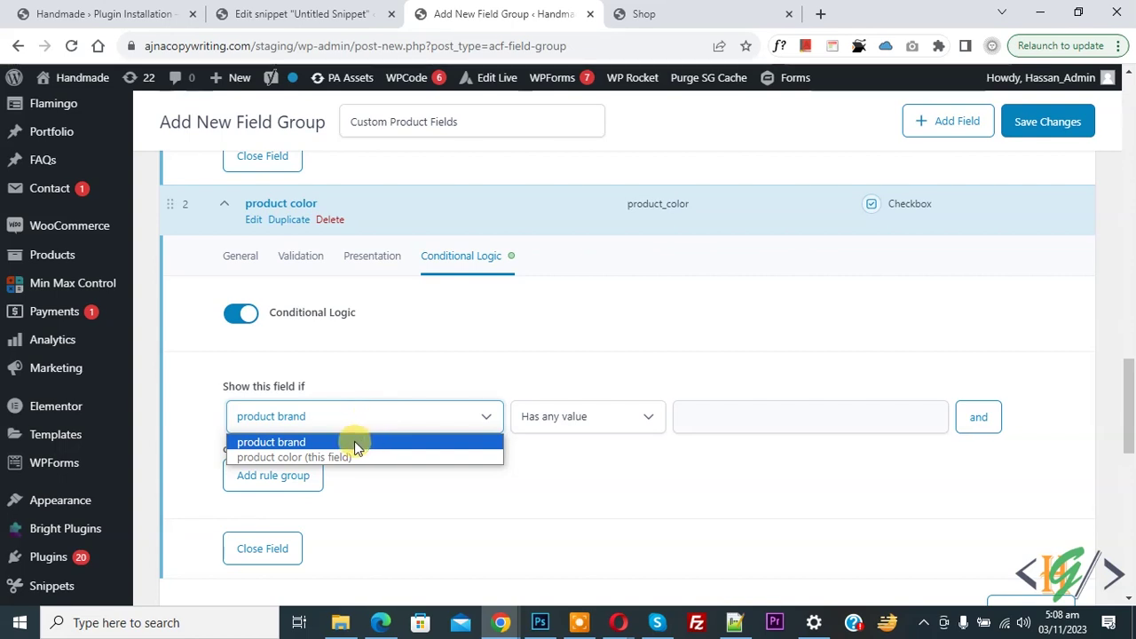
click(285, 443)
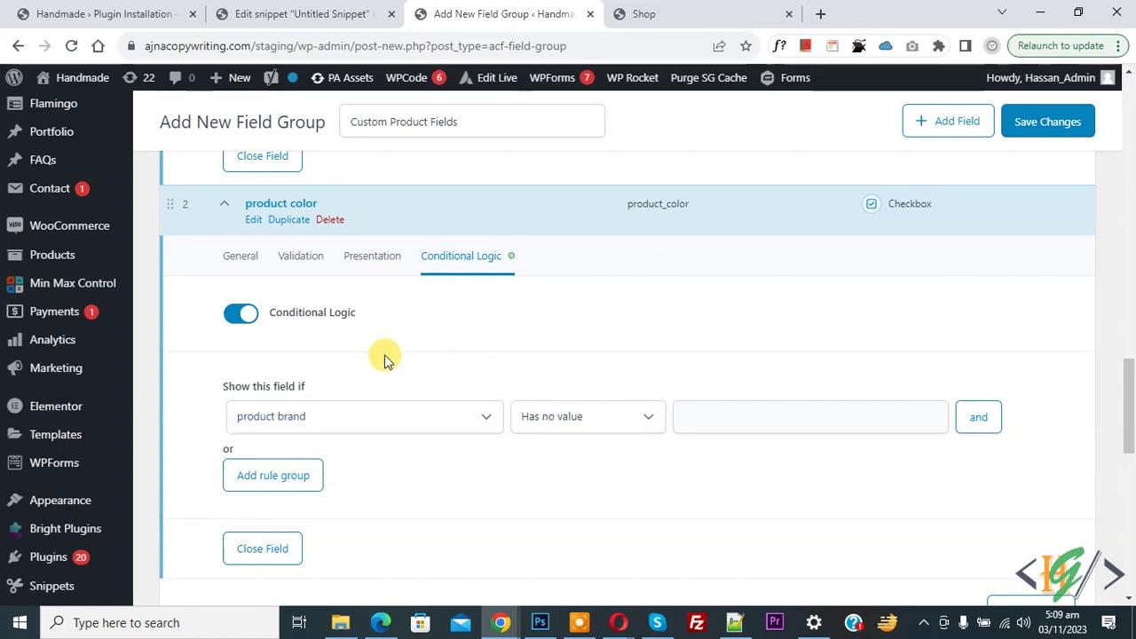
click(244, 317)
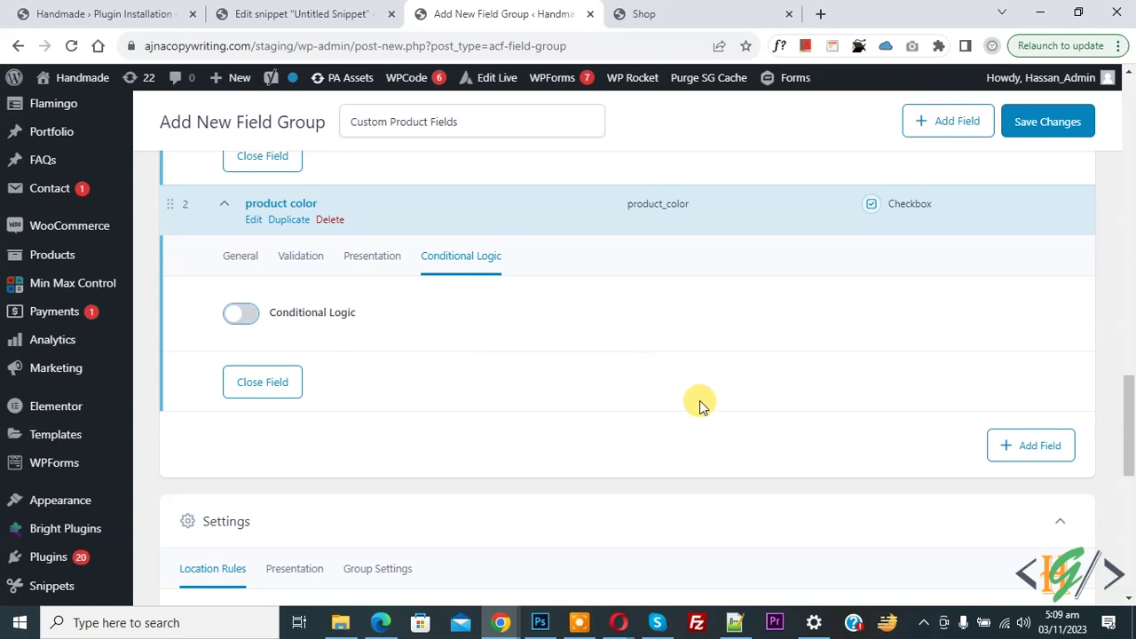
click(1027, 452)
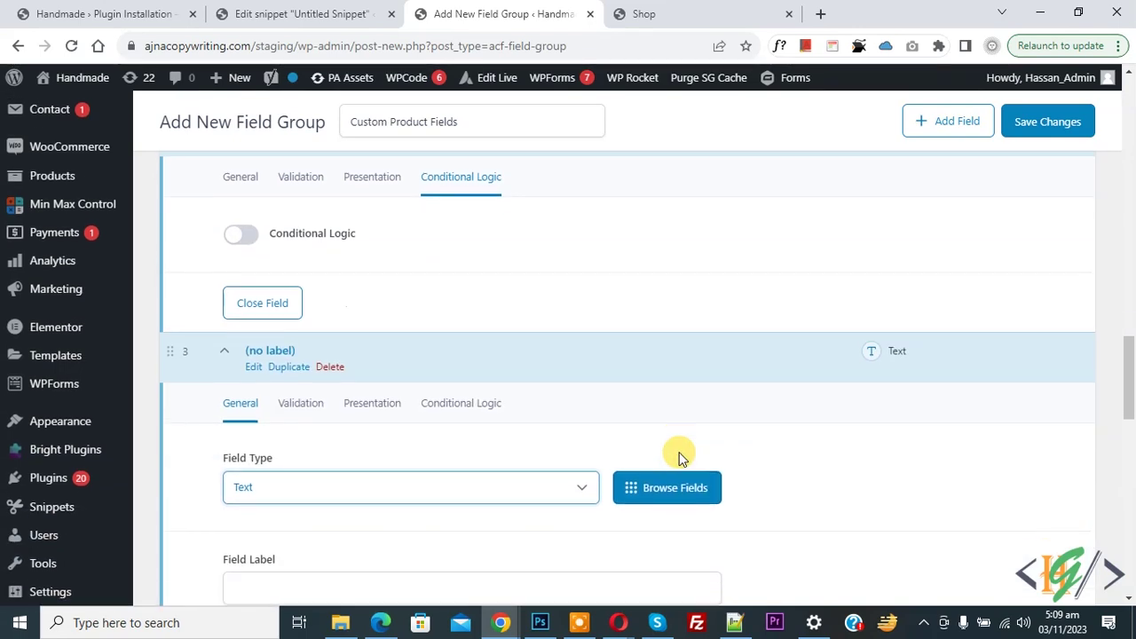
click(669, 487)
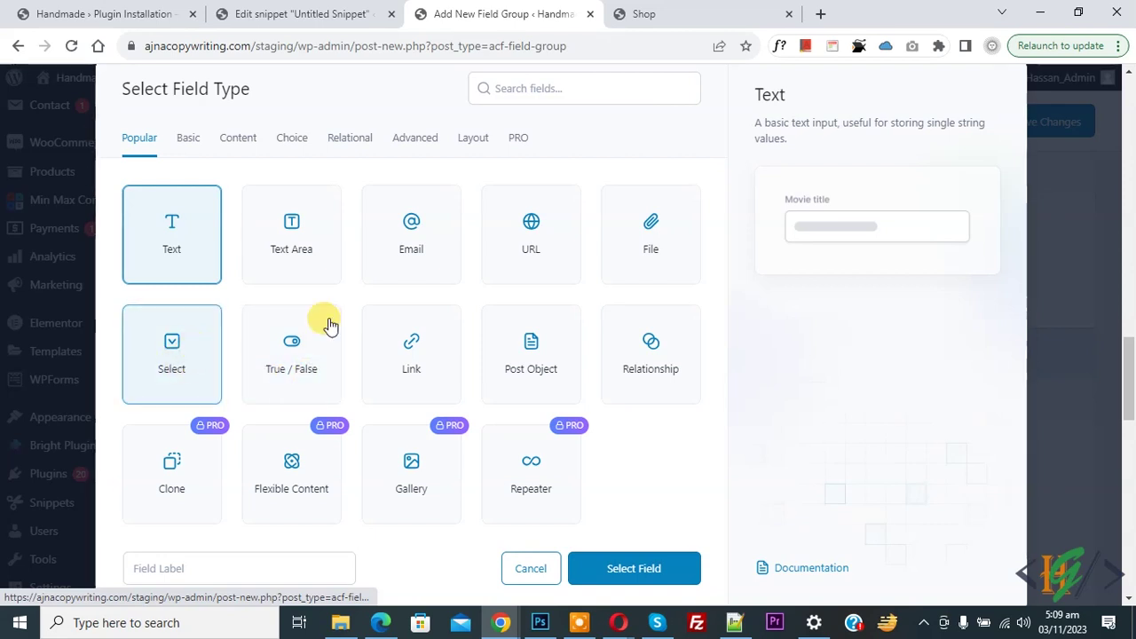
click(522, 566)
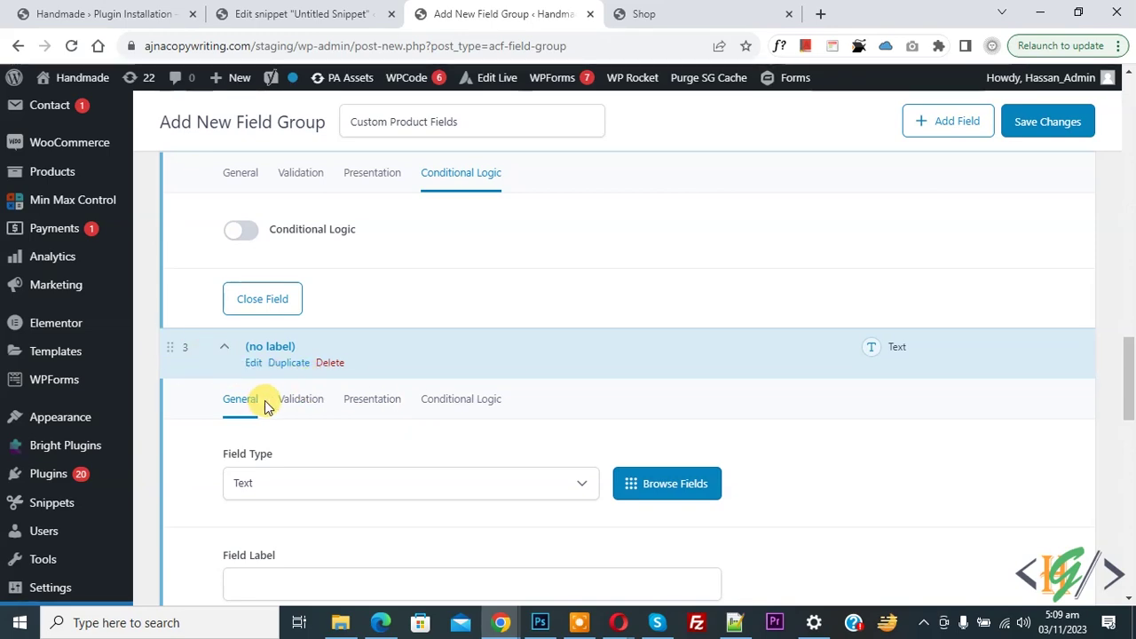
scroll(264, 400, down, 5)
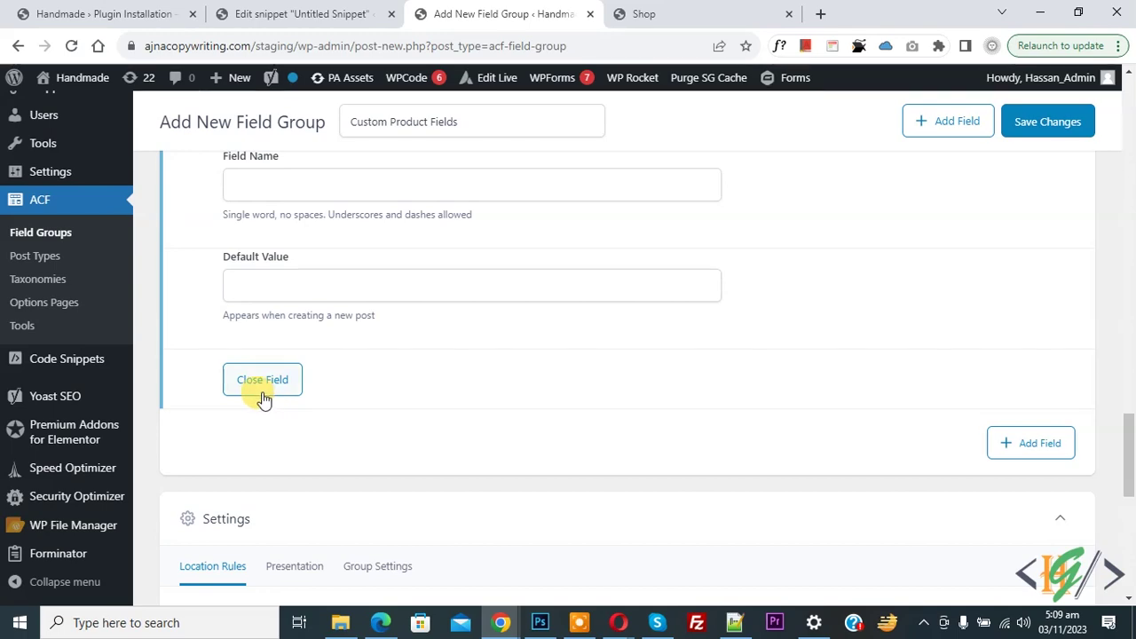
click(263, 387)
scroll(446, 355, up, 2)
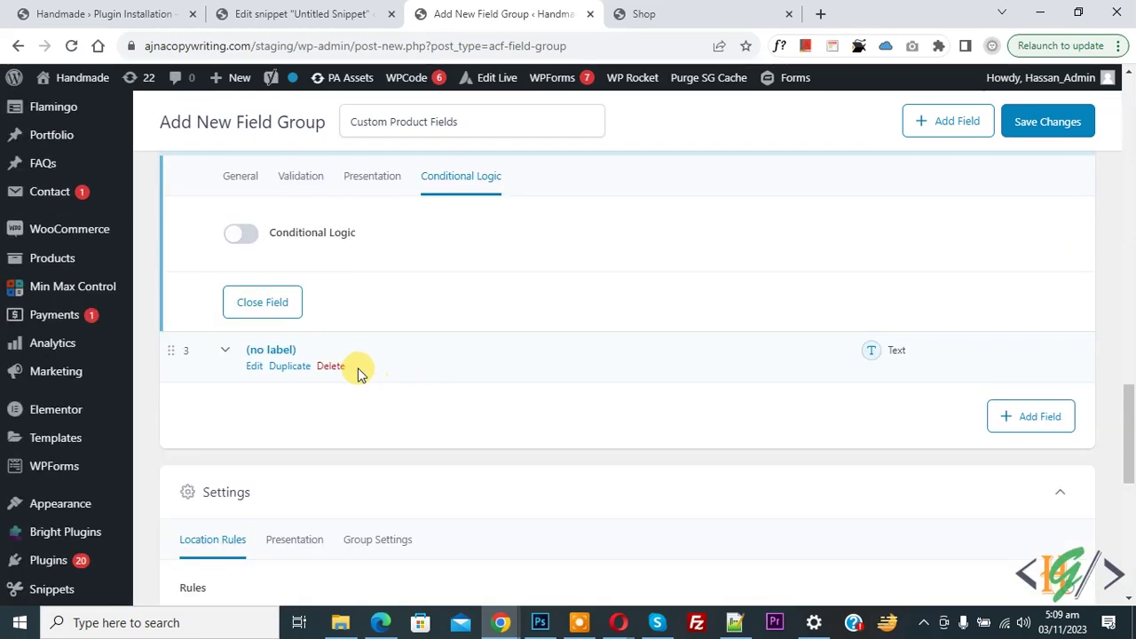
click(330, 366)
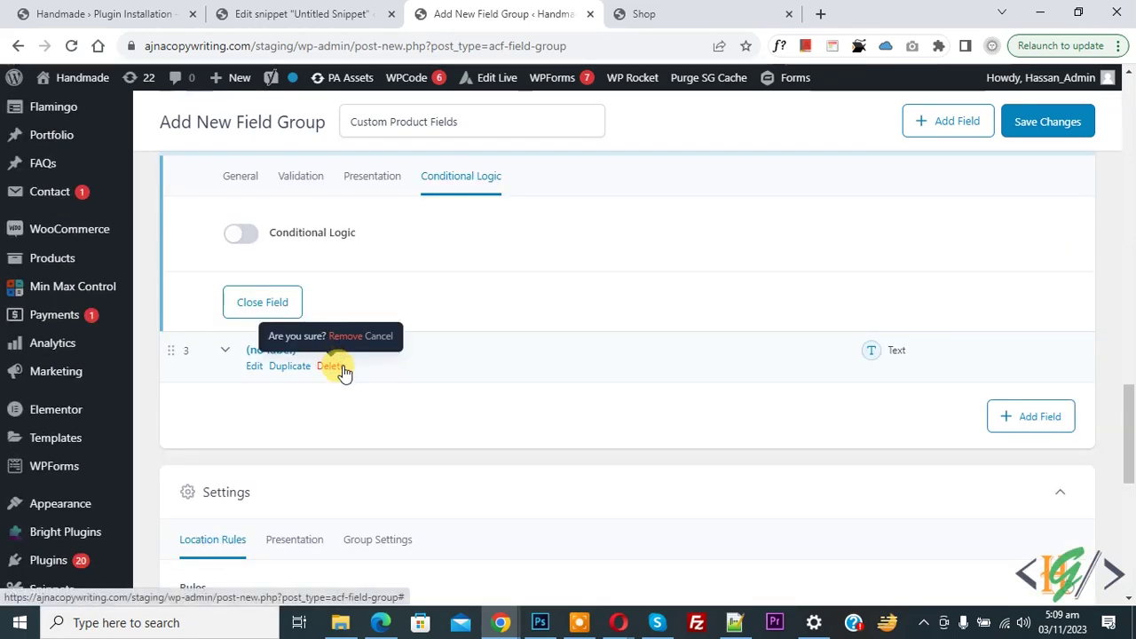
click(345, 336)
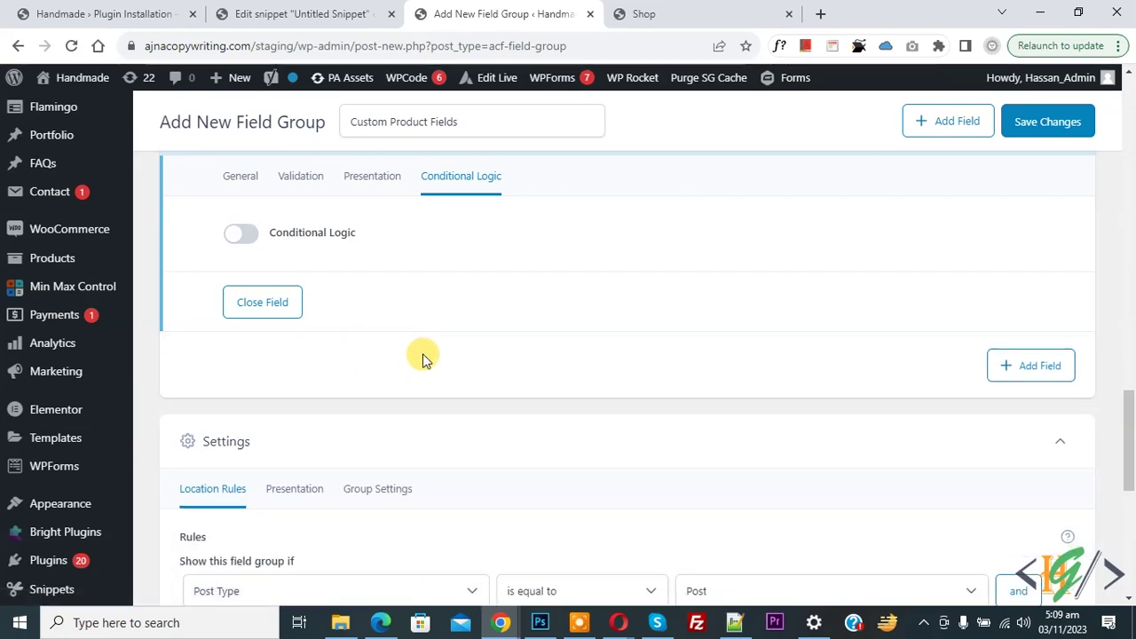
- Set the location rule to Post Type is equal to Product
scroll(422, 355, up, 2)
scroll(423, 355, down, 3)
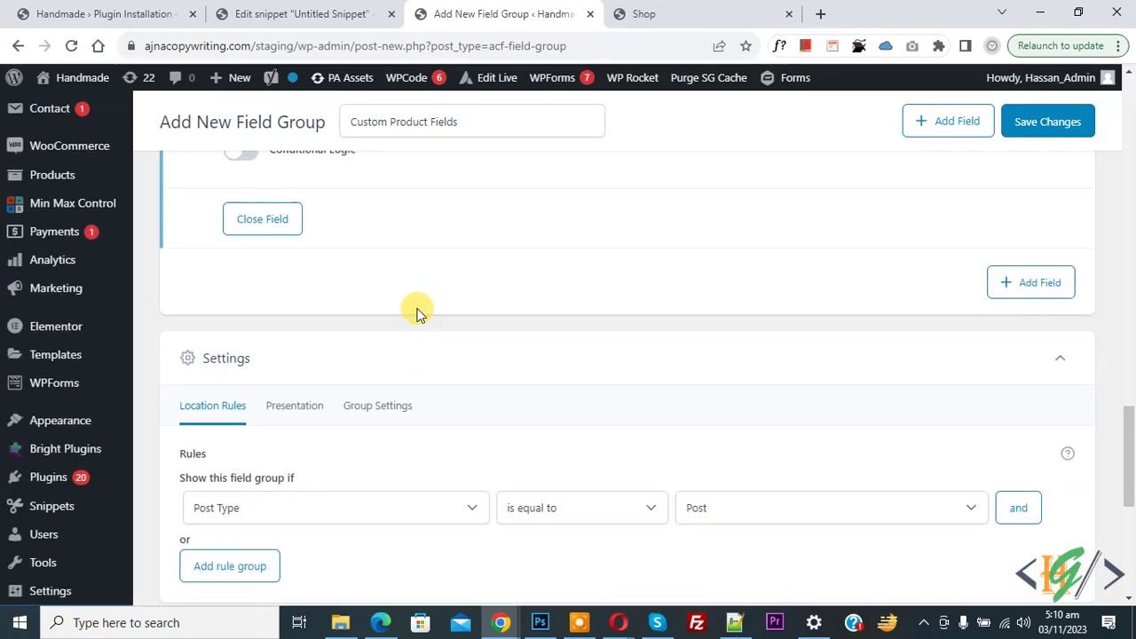
scroll(417, 311, down, 1)
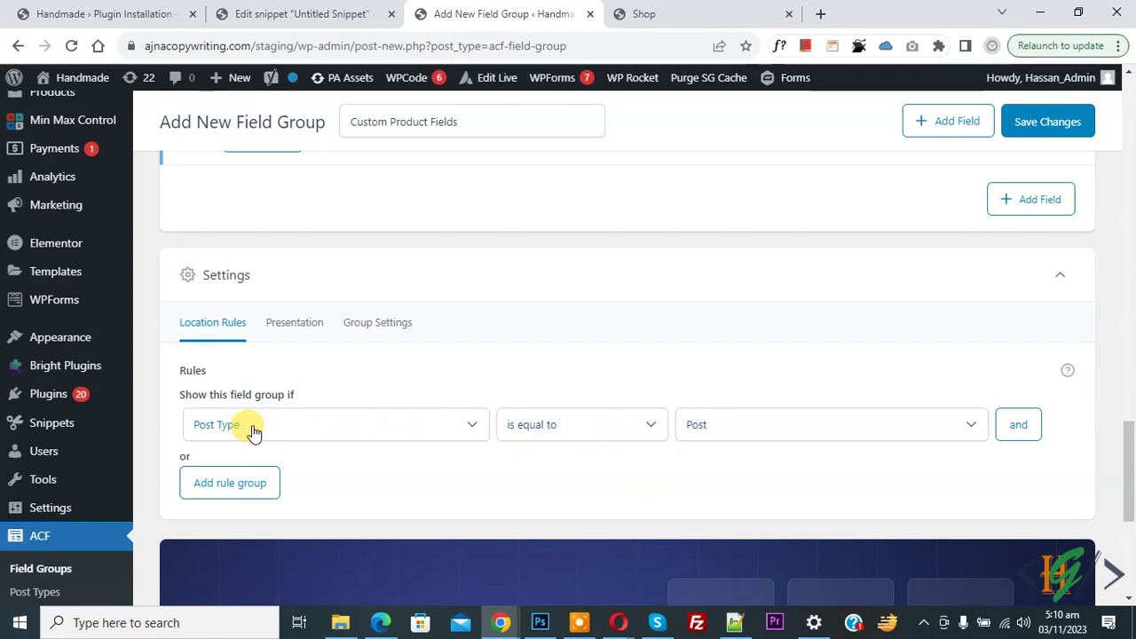
click(315, 431)
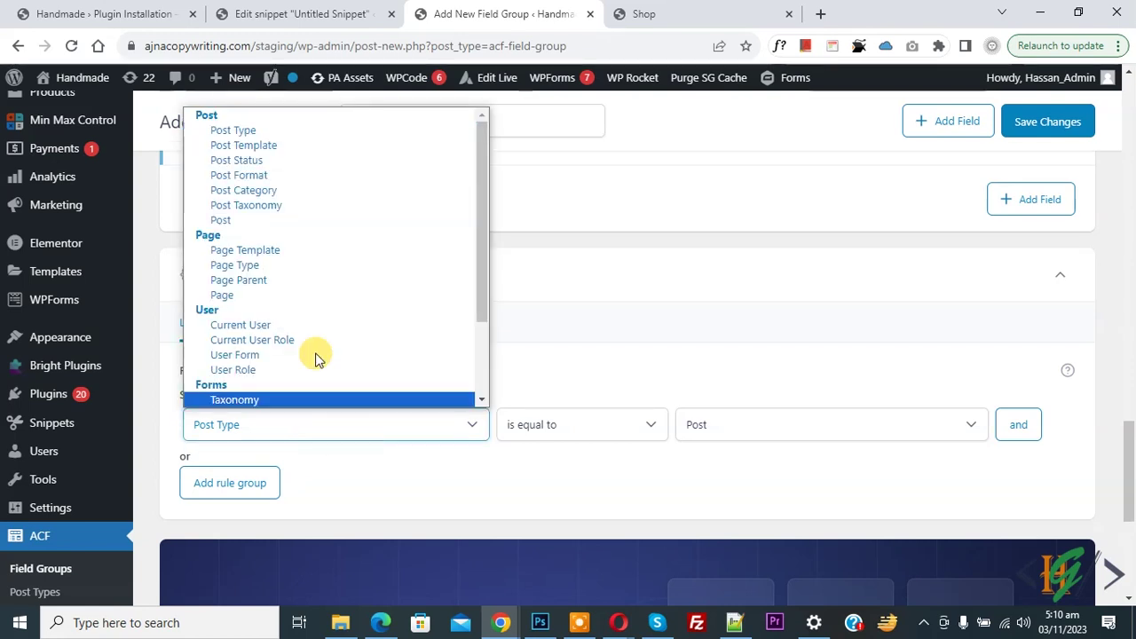
click(244, 130)
click(821, 434)
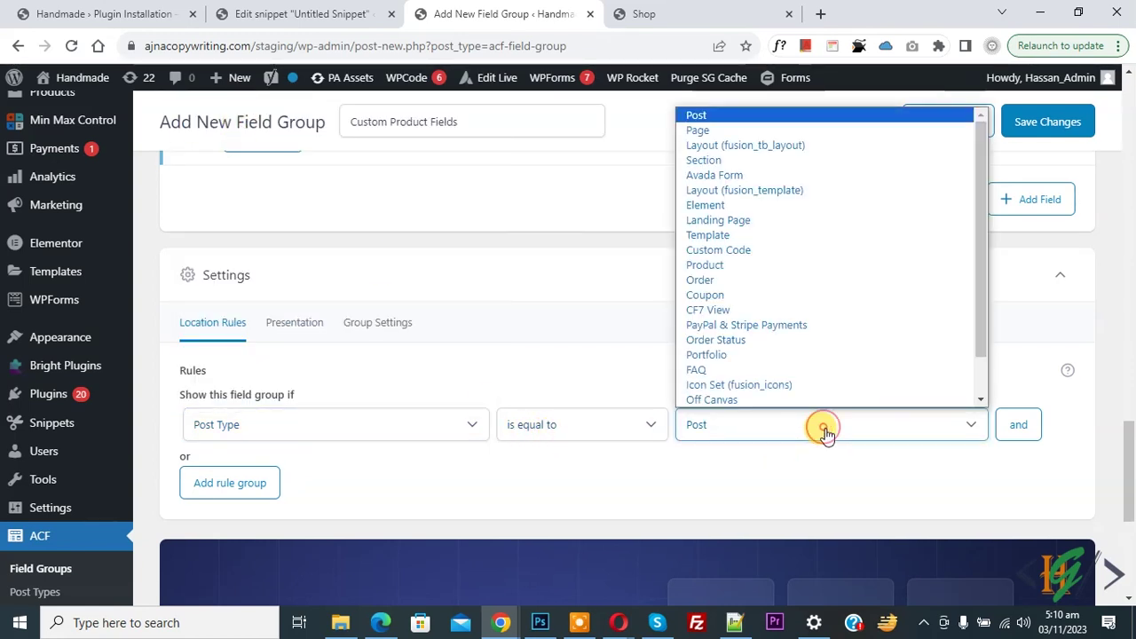
click(762, 261)
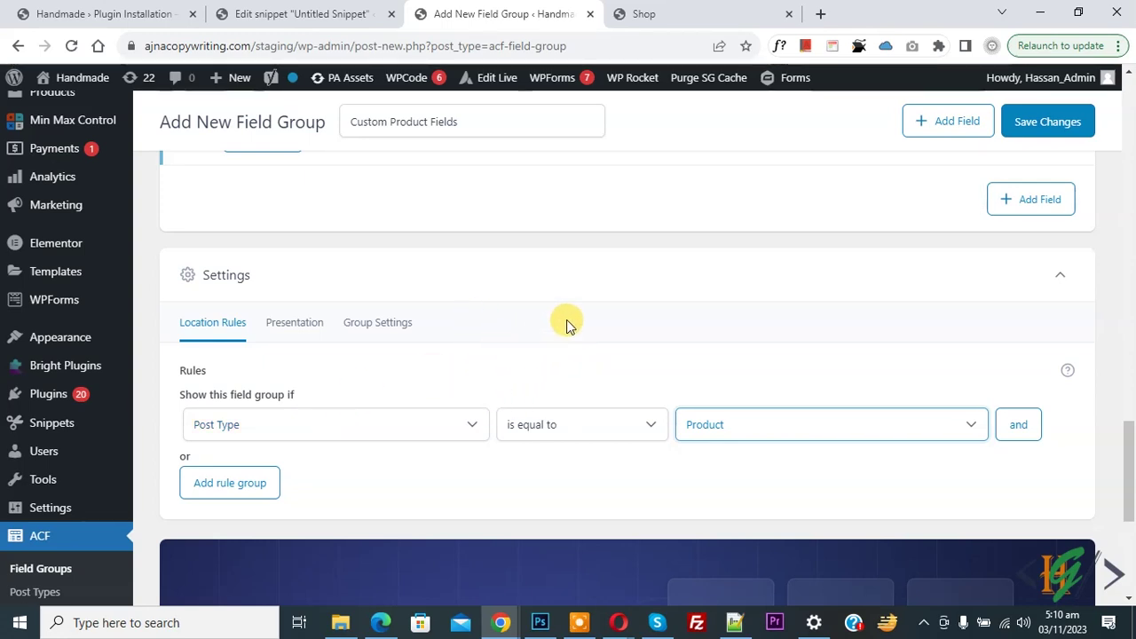
- Review the Presentation and Group Settings tabs, then save the field group
click(293, 329)
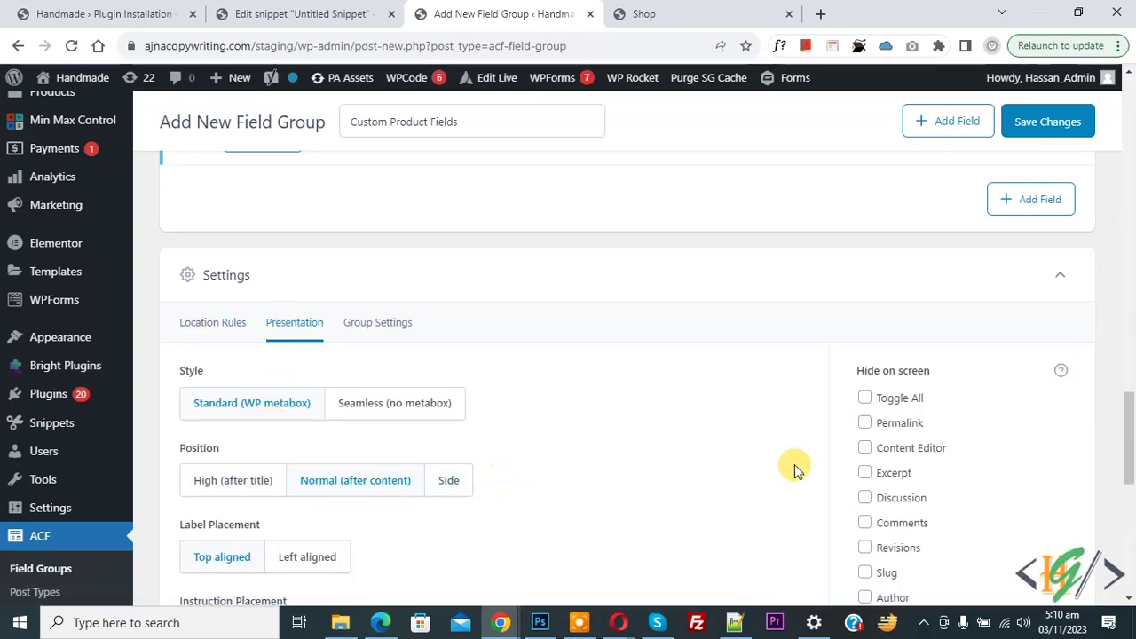
click(379, 330)
click(206, 328)
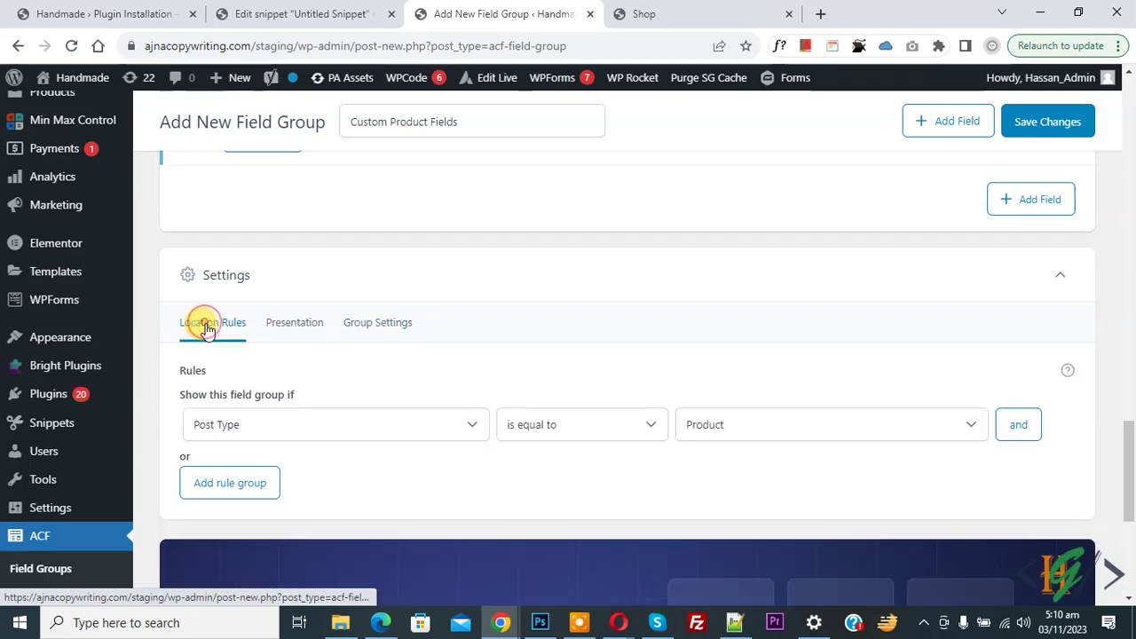
click(1027, 120)
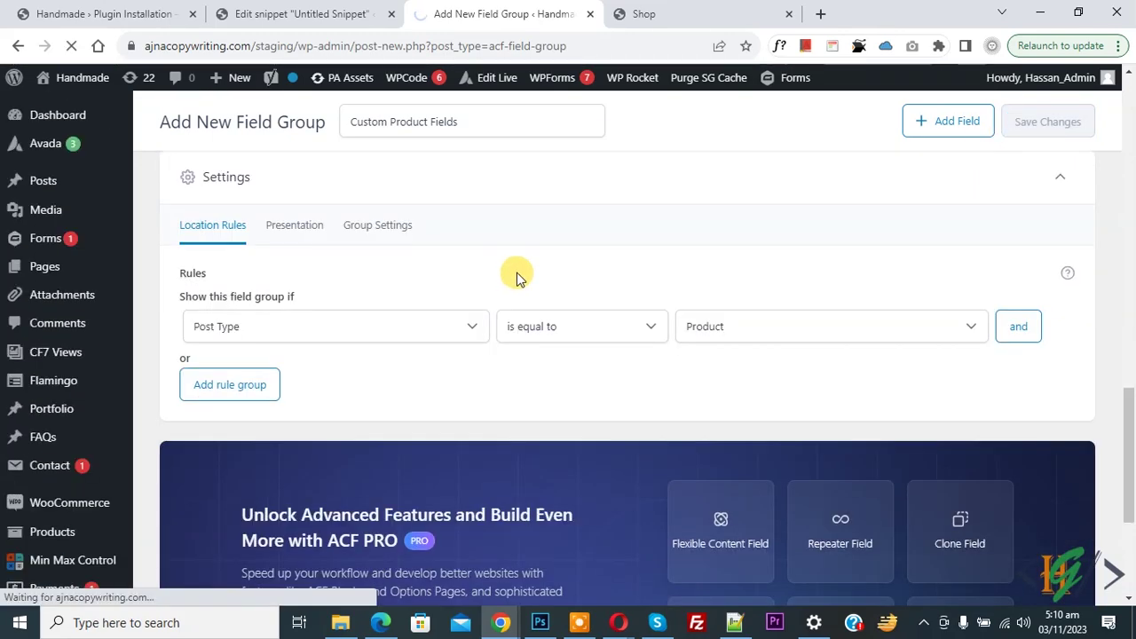
- Note the product_brand and product_color field names, then return to the Shop tab
scroll(431, 435, down, 5)
scroll(437, 226, down, 1)
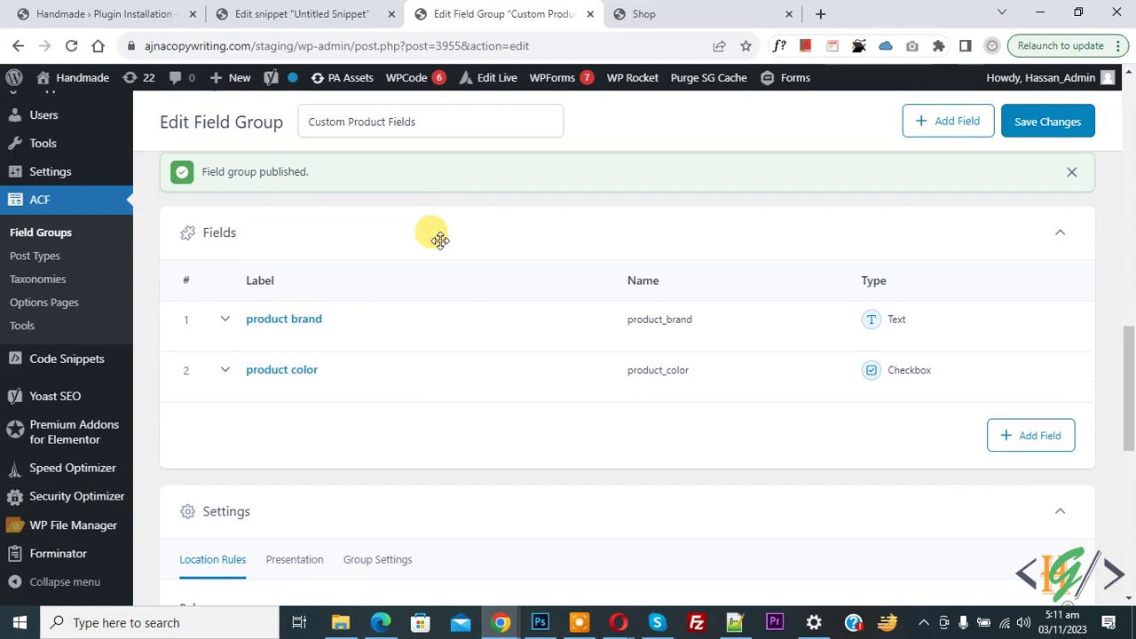
mouse_move(264, 329)
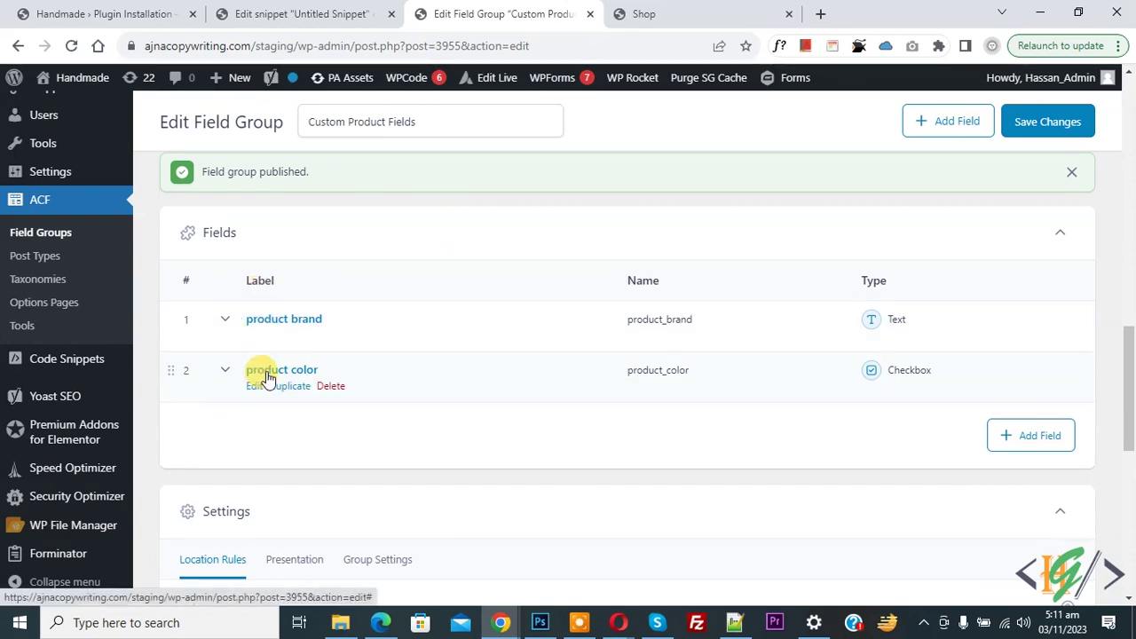
mouse_move(634, 323)
mouse_move(644, 376)
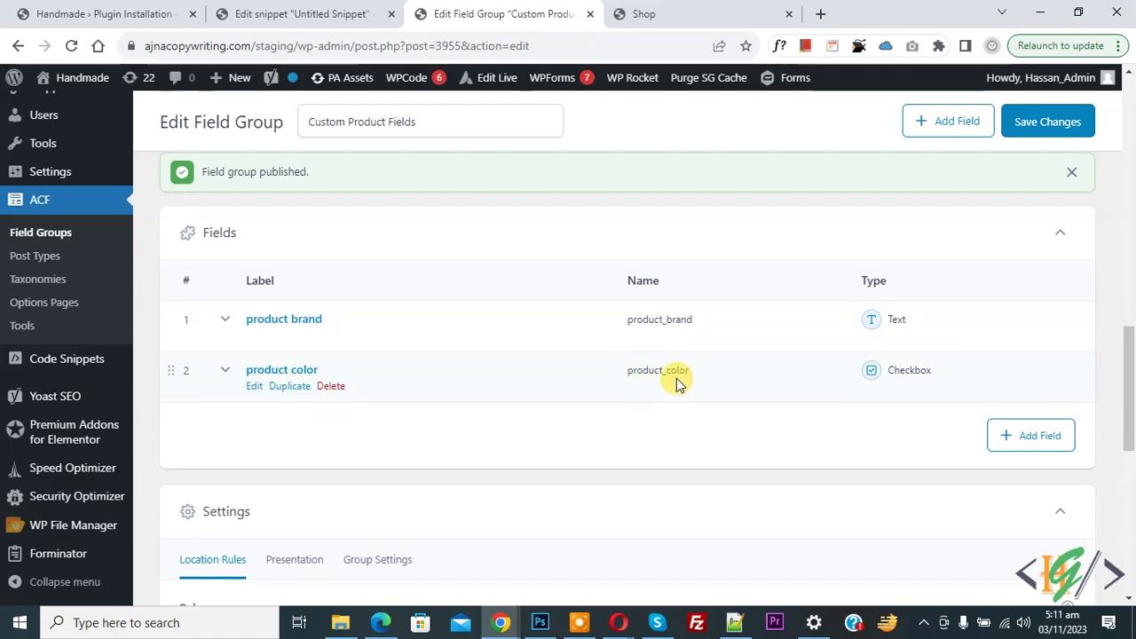
mouse_move(654, 347)
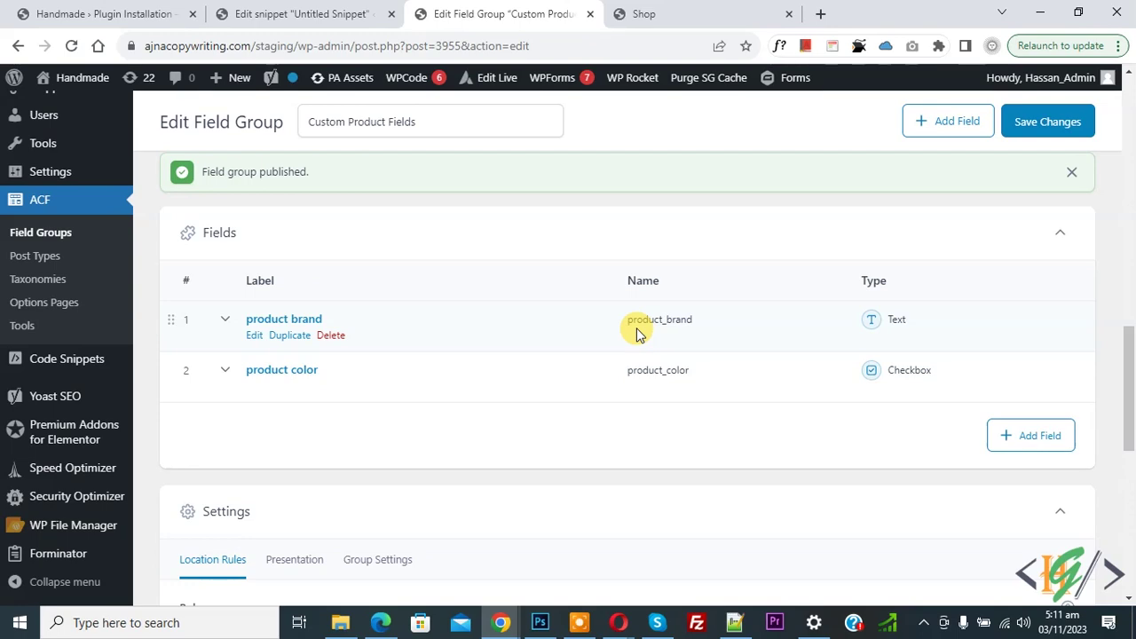
click(646, 13)
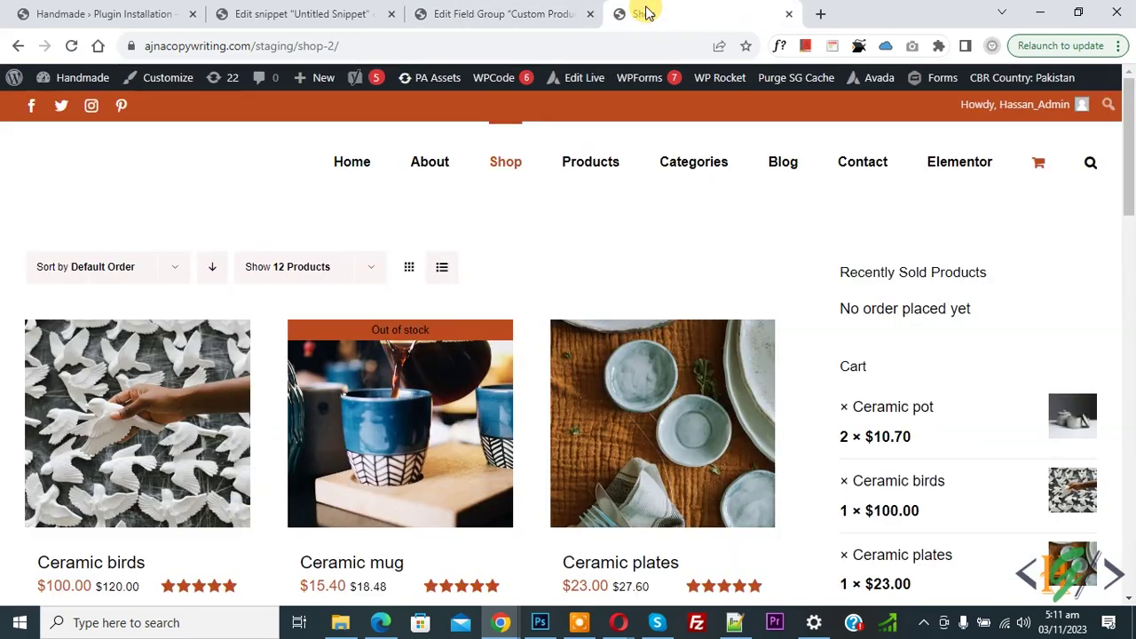
- Open the Ceramic birds product and its editor in new tabs placed before Shop
right_click(133, 353)
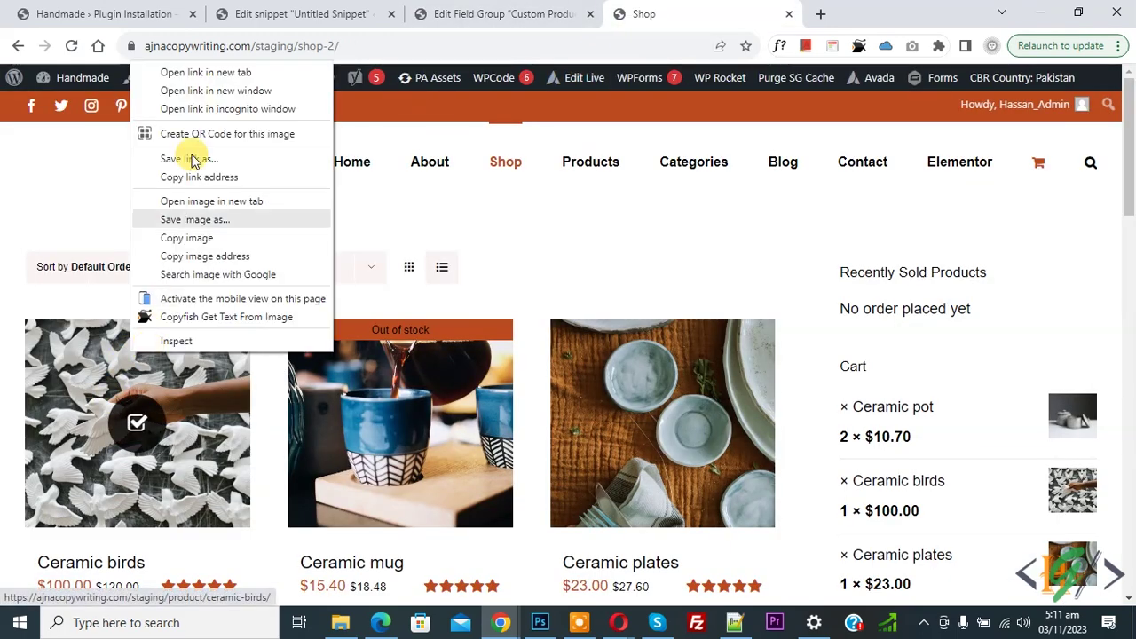
click(213, 72)
drag(812, 13, 639, 13)
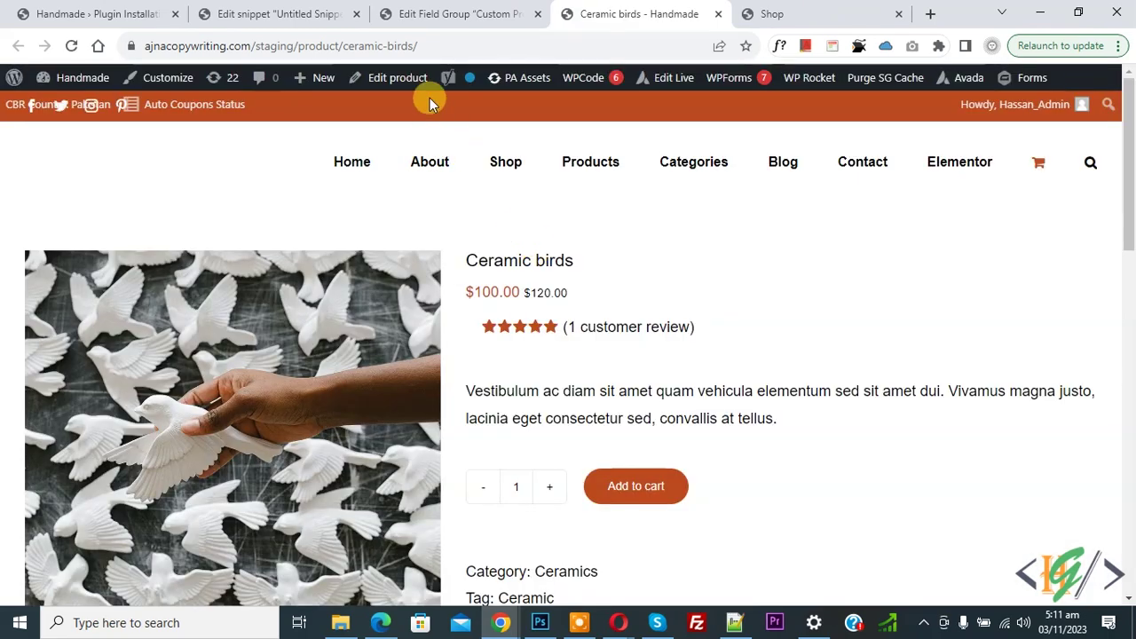
right_click(401, 78)
click(466, 81)
drag(704, 7, 554, 11)
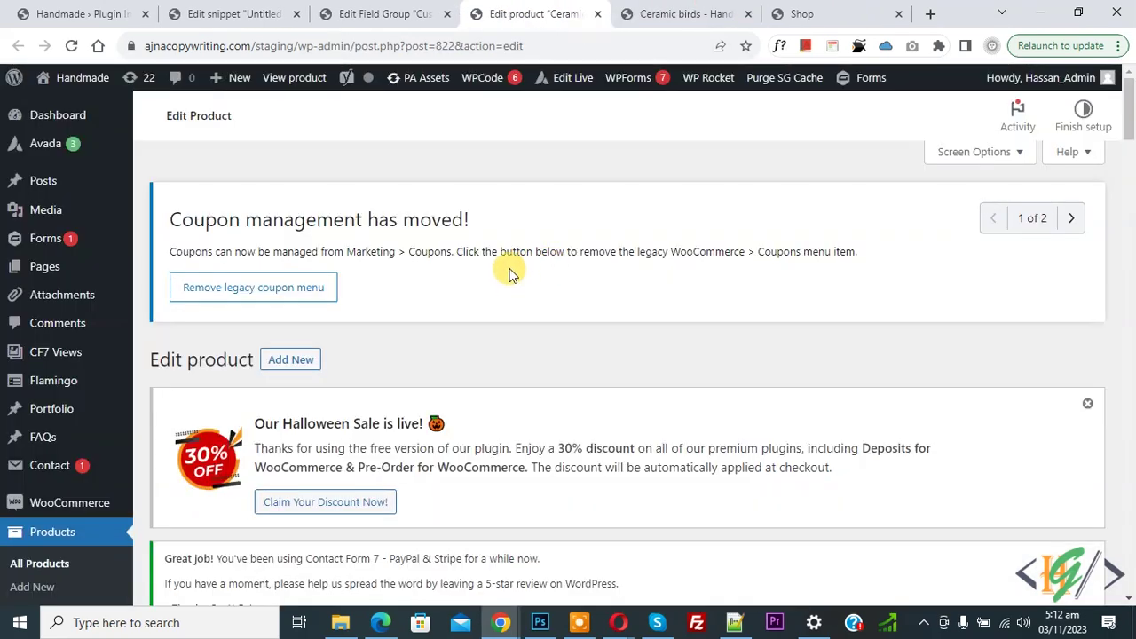
- Enter brand 'webtask', tick Black as the colour, and update the product
scroll(505, 271, down, 15)
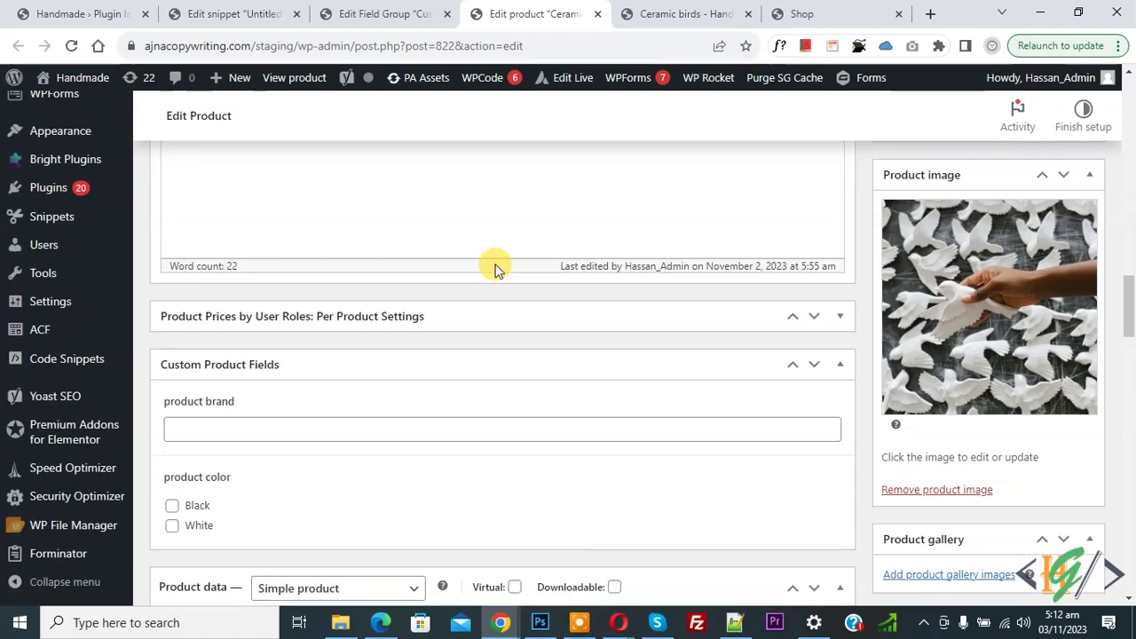
scroll(494, 269, down, 2)
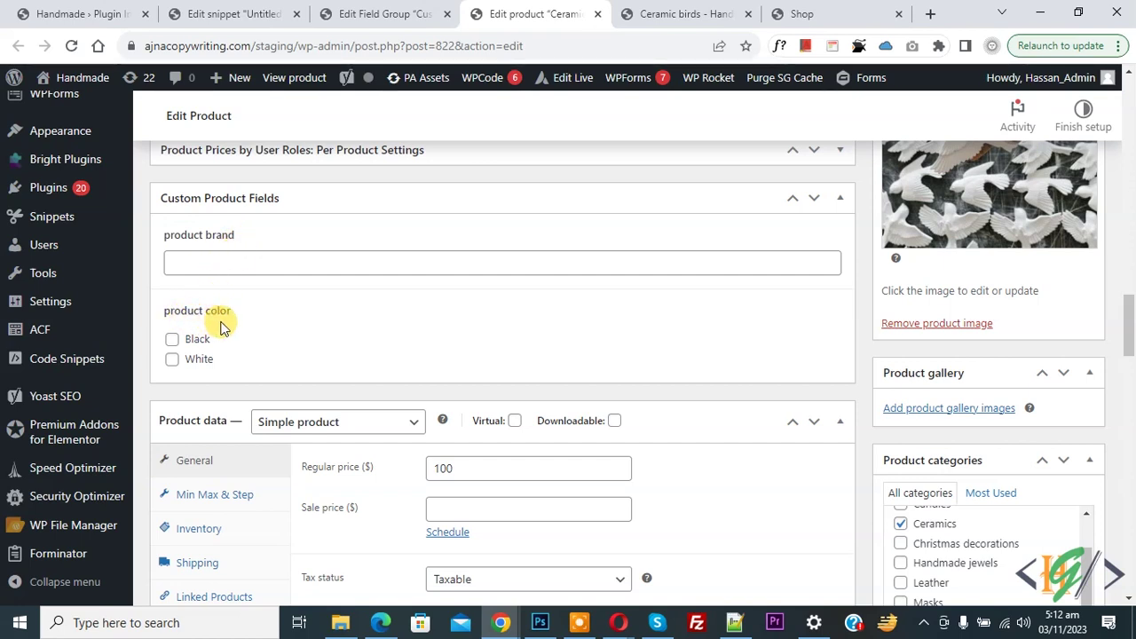
click(172, 339)
click(172, 359)
click(172, 339)
click(172, 360)
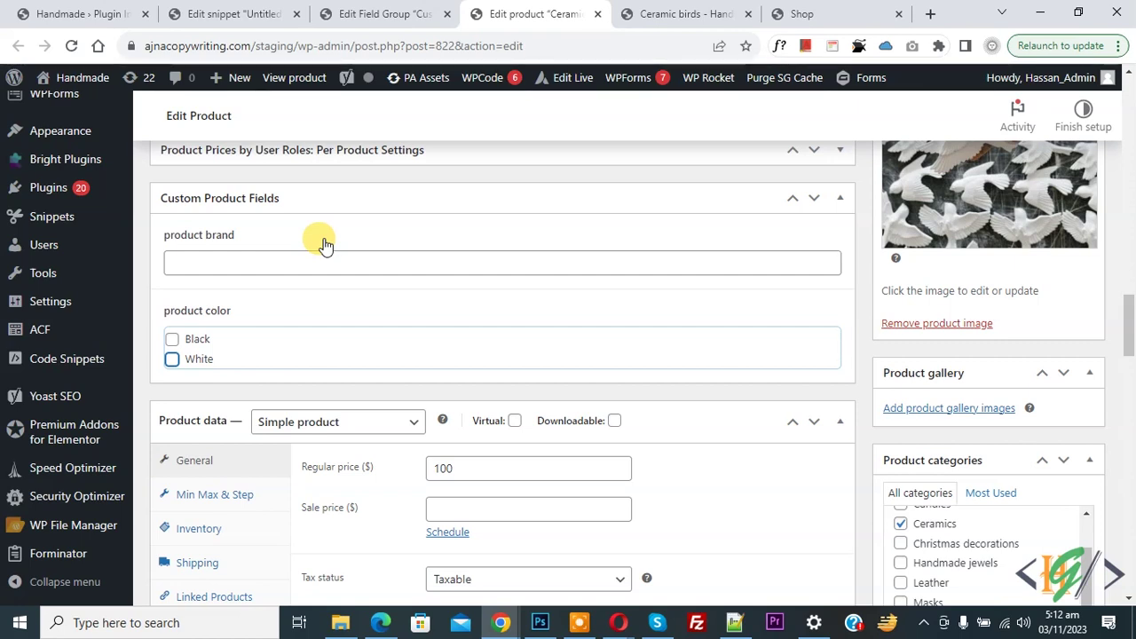
click(245, 264)
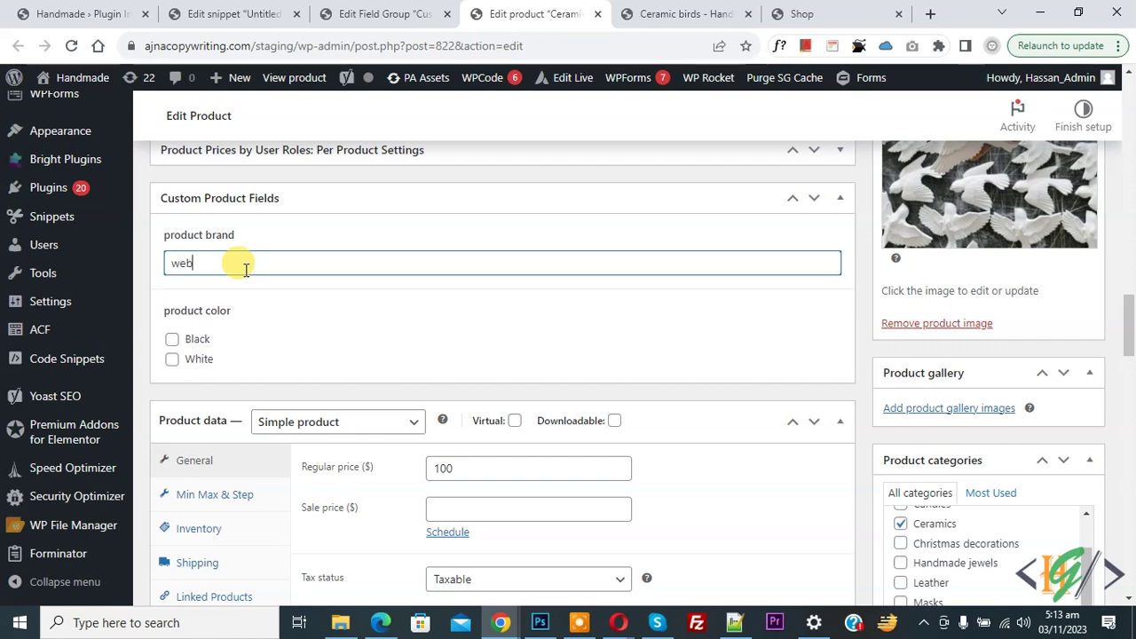
click(172, 340)
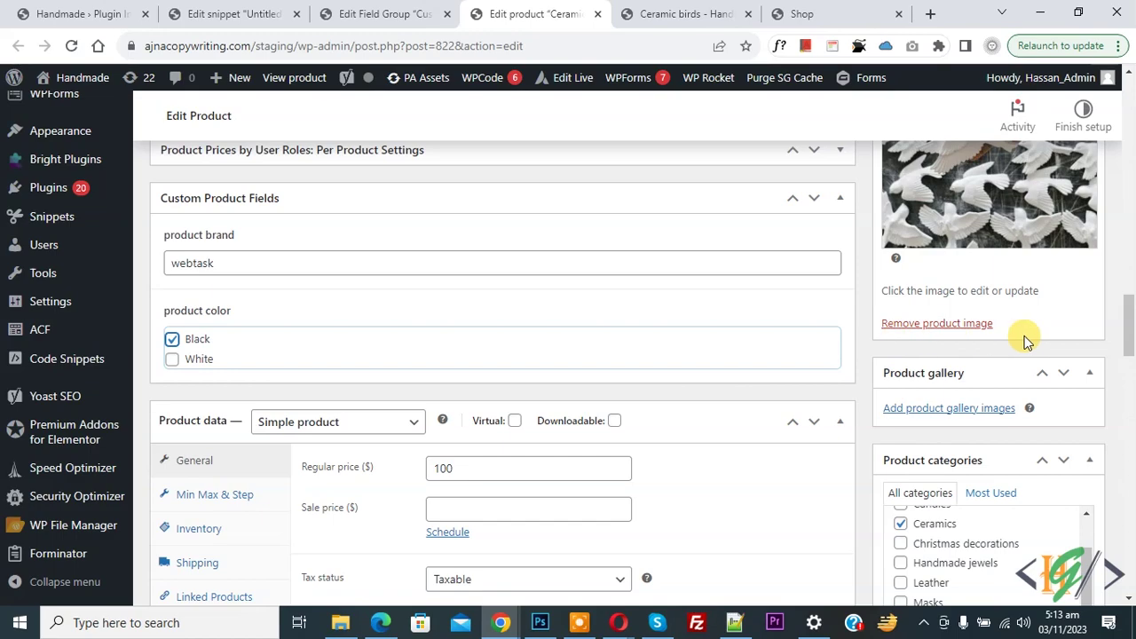
drag(1127, 326, 1127, 283)
click(1084, 346)
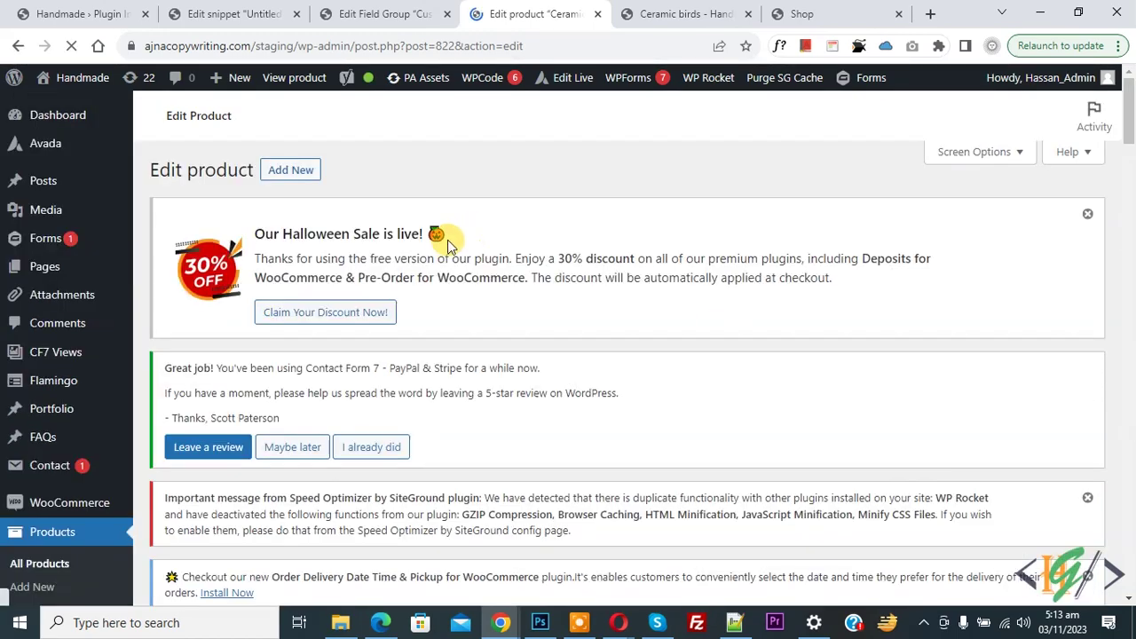
- Open the Ceramic birds permalink in a new tab, then return to the product editor
scroll(417, 257, down, 15)
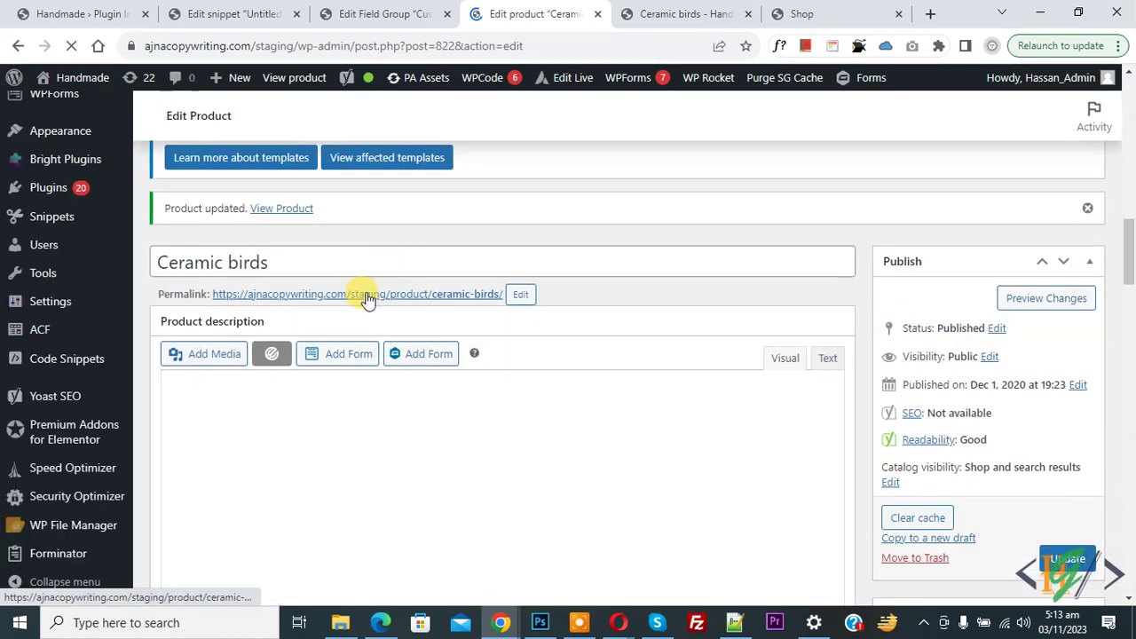
right_click(367, 299)
click(341, 472)
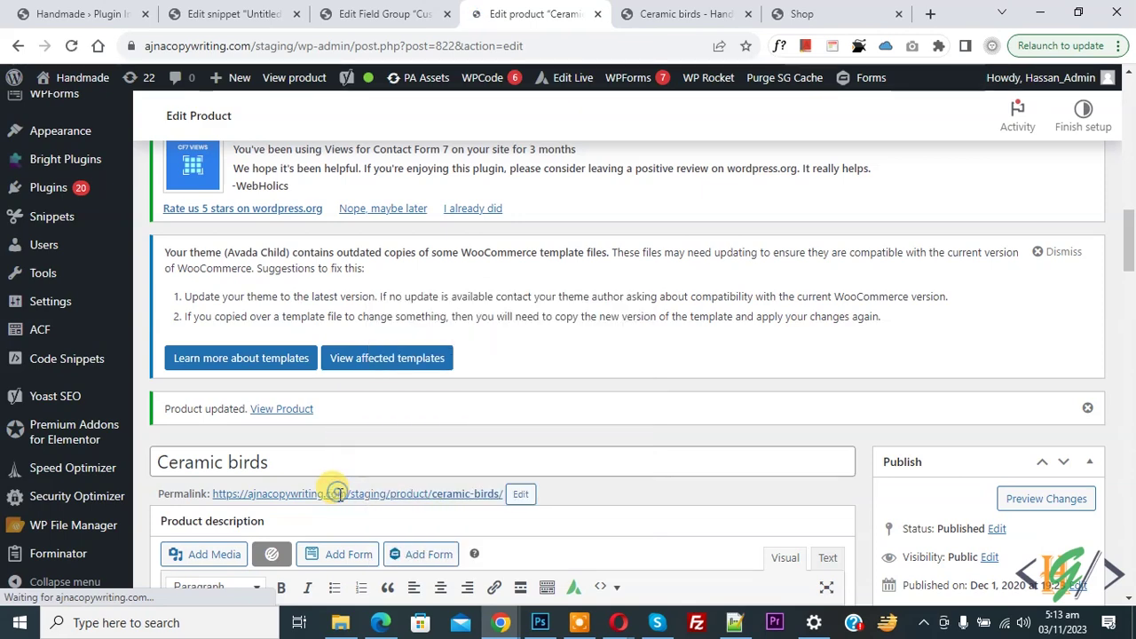
right_click(310, 492)
click(317, 424)
drag(656, 7, 469, 5)
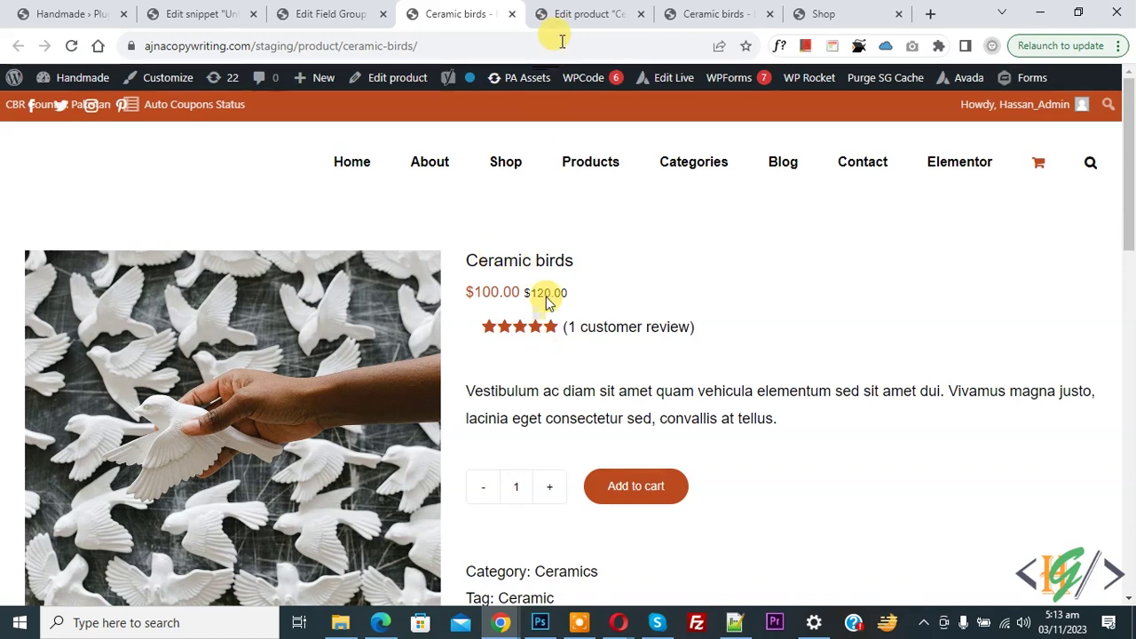
click(586, 13)
drag(1123, 238, 1131, 332)
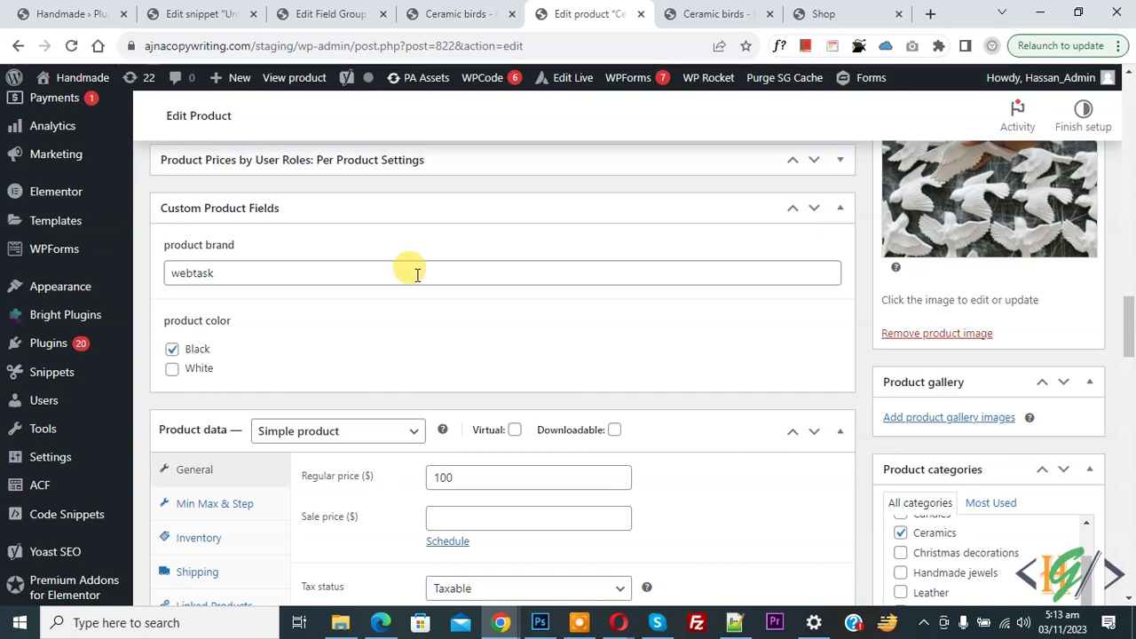
- Search the plugin directory for 'wpcode' in a new tab to confirm it's active
mouse_move(79, 343)
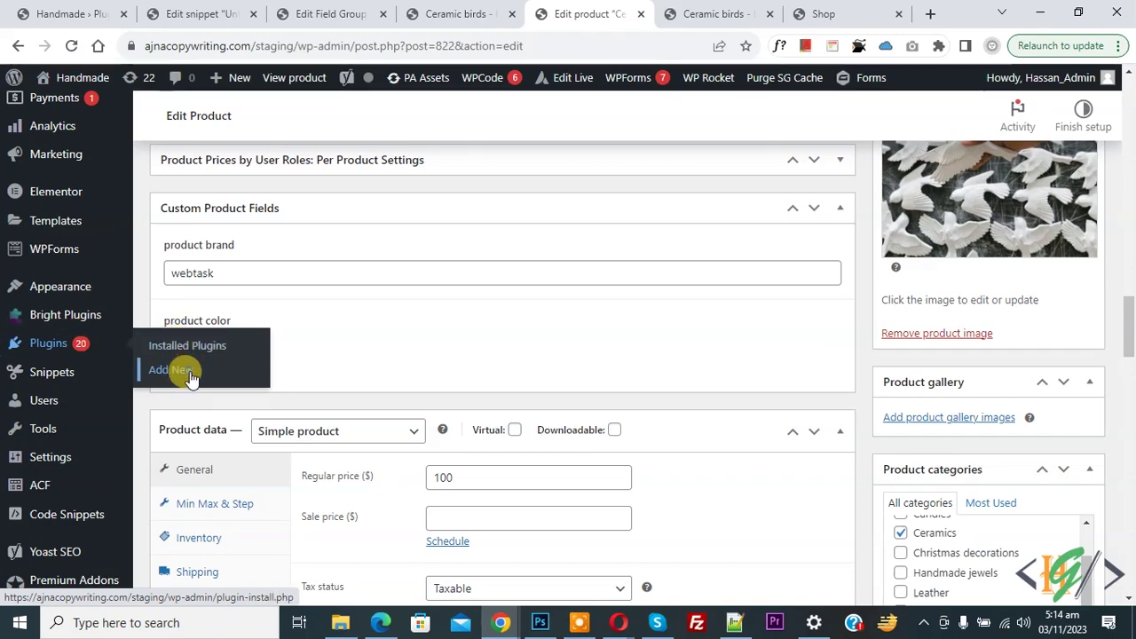
right_click(212, 374)
click(226, 384)
drag(590, 7, 394, 11)
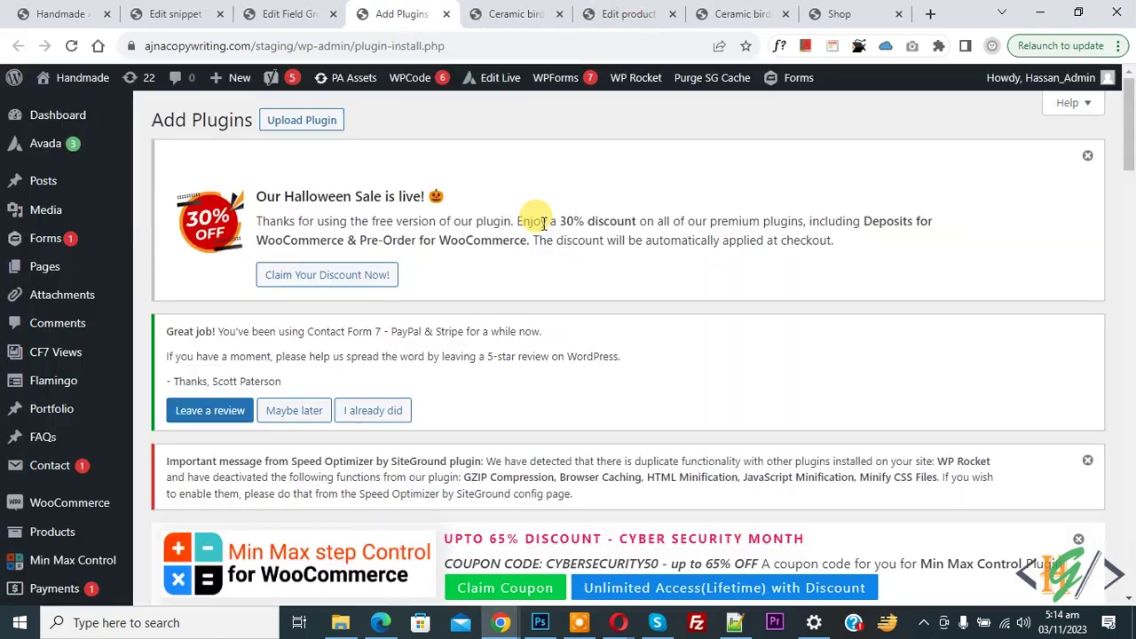
scroll(533, 210, down, 15)
scroll(543, 216, up, 1)
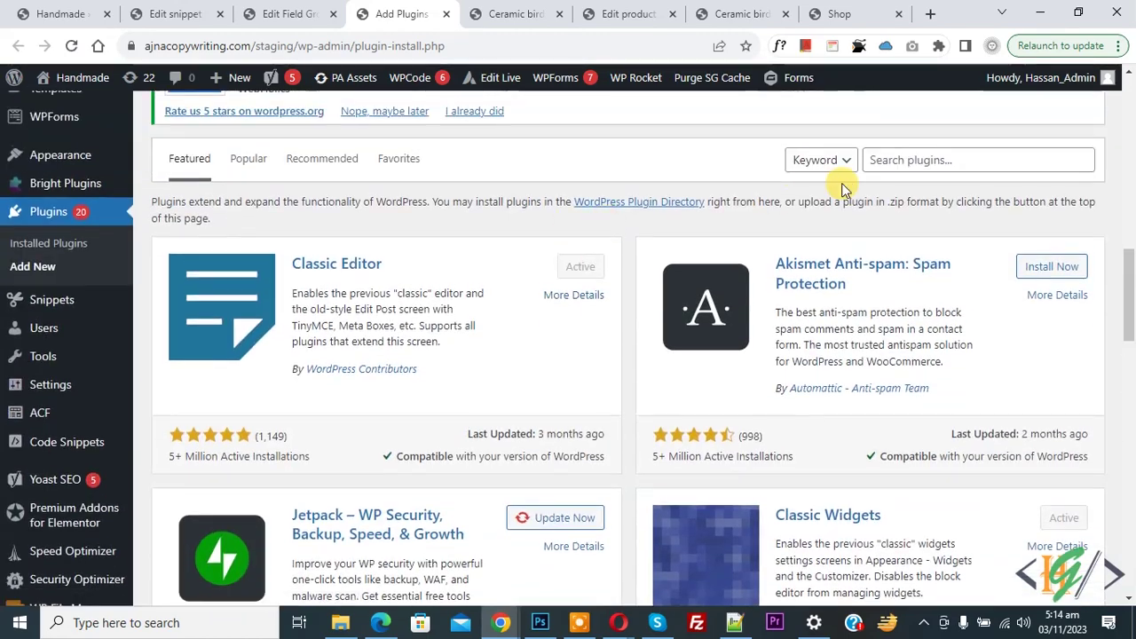
click(879, 158)
text(wpcode)
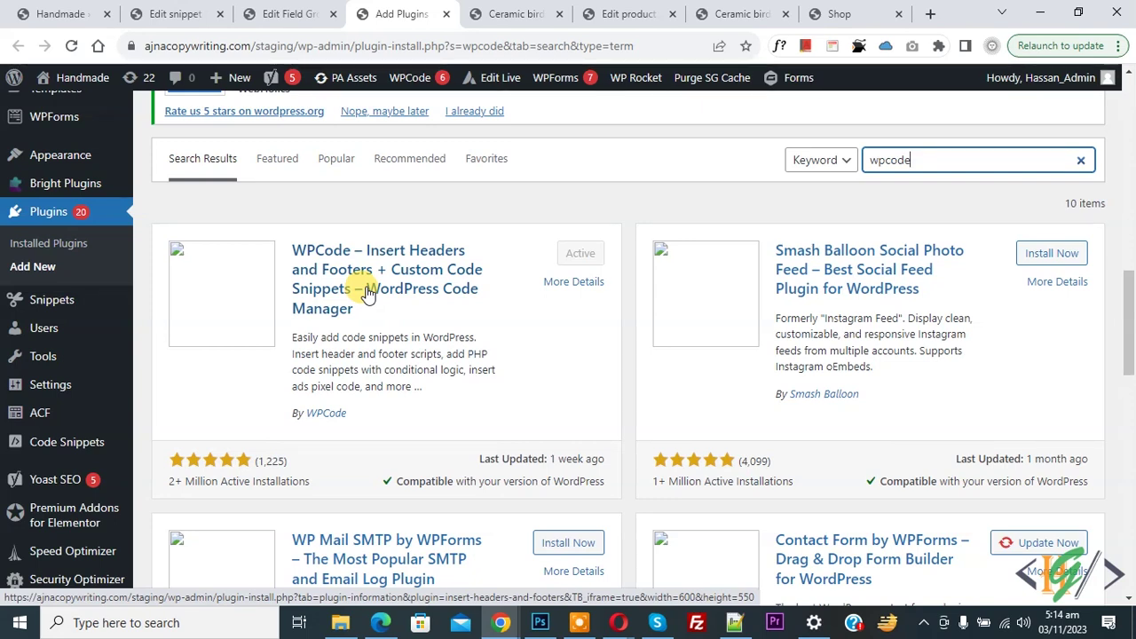
- Go to WPCode's Add Snippet page under Code Snippets
mouse_move(55, 450)
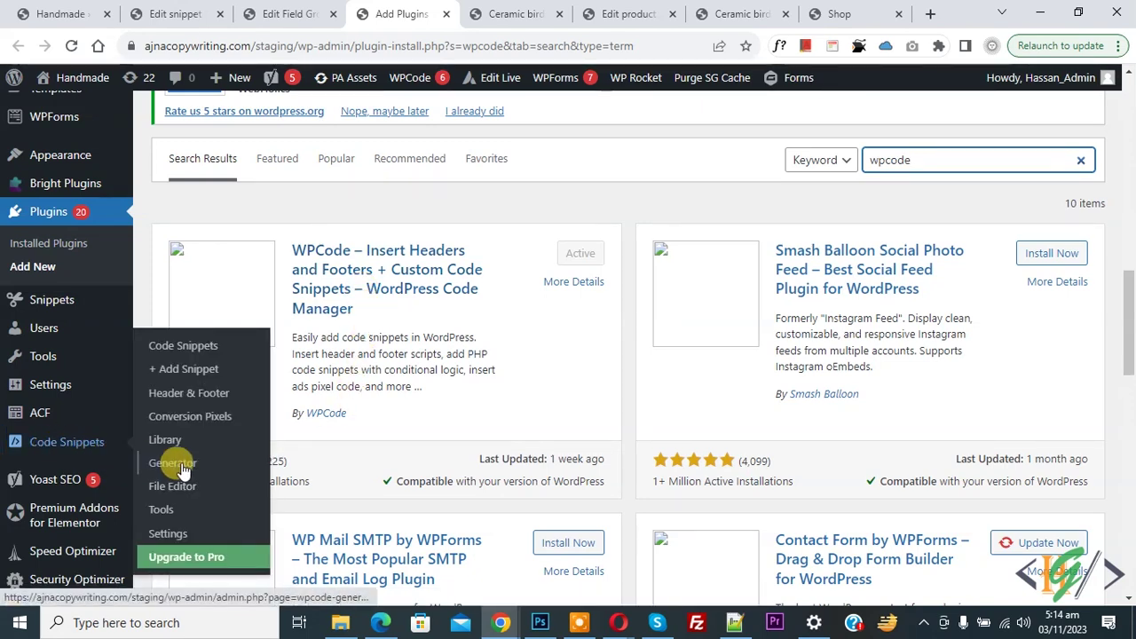
click(190, 371)
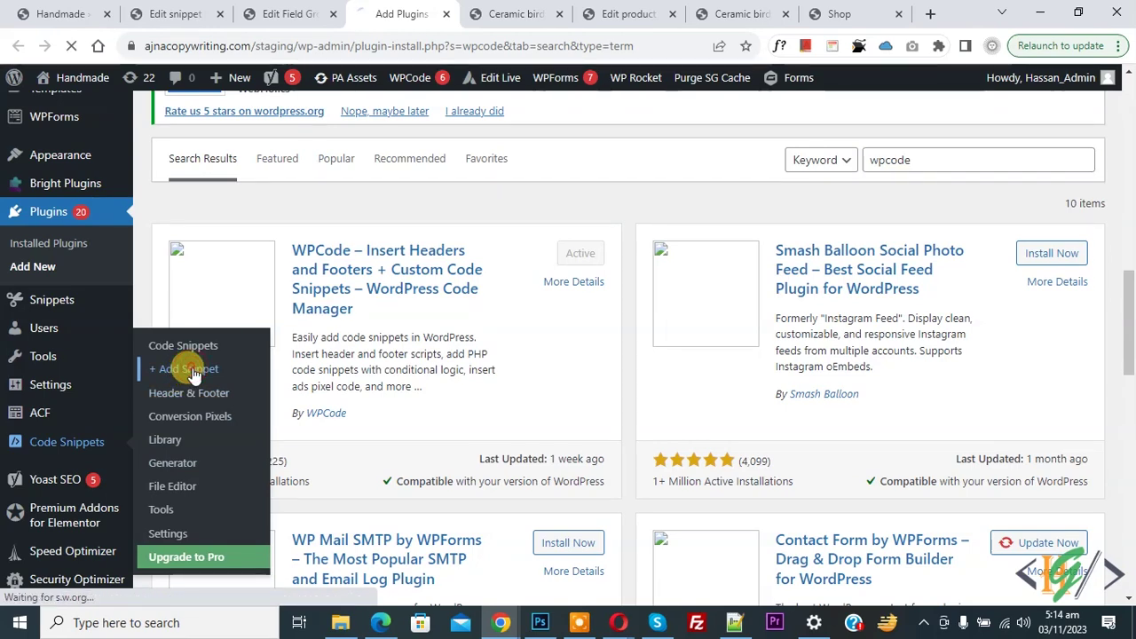
scroll(482, 203, down, 1)
scroll(482, 203, down, 2)
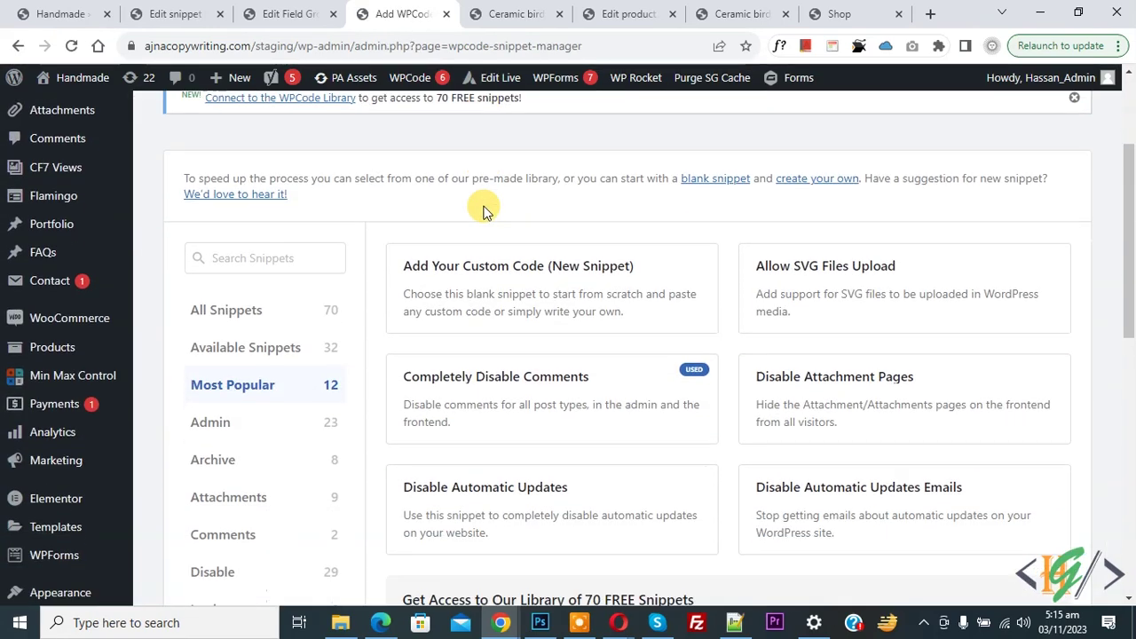
- Start a blank custom WPCode snippet as a PHP Snippet and paste in the woocommerce_single_product_summary hook code
click(532, 245)
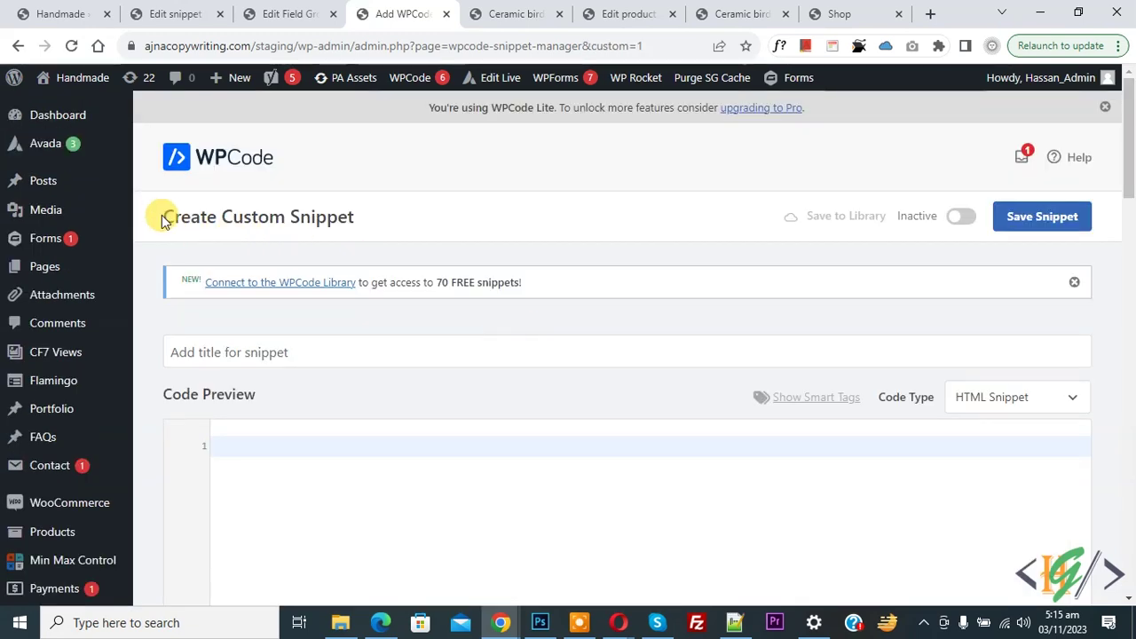
drag(162, 220, 399, 216)
click(399, 217)
scroll(329, 155, down, 1)
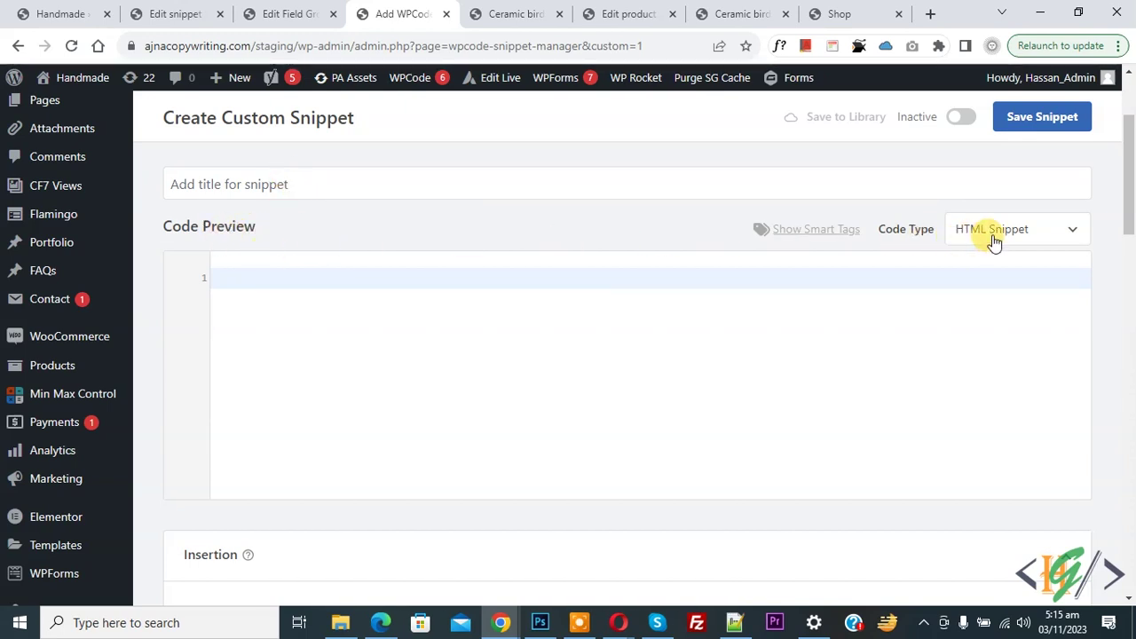
click(1023, 232)
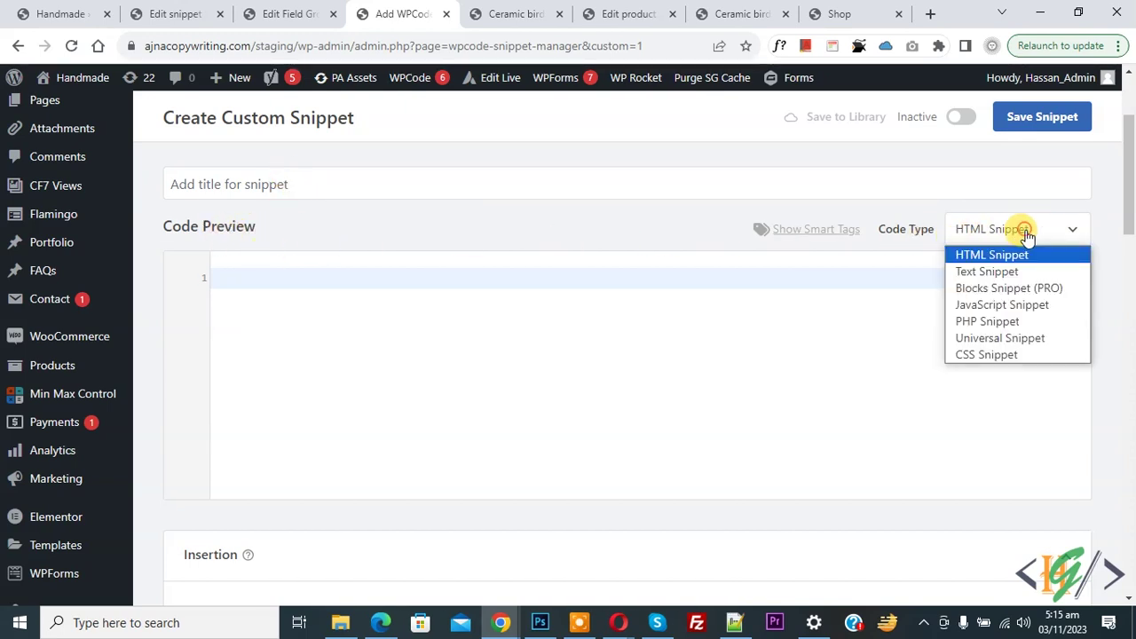
click(989, 321)
text(add_action( 'woocommerce_single_product_summary', 'wtwh_acf_custom_product_field', 3 );  function wtwh_acf_custom_product_field() { ?>  <?php if(get_field('custom_text')) { ?> 	<div class="cg-customcss"><?php the_field('custom_text'); ?></div> <?php } })
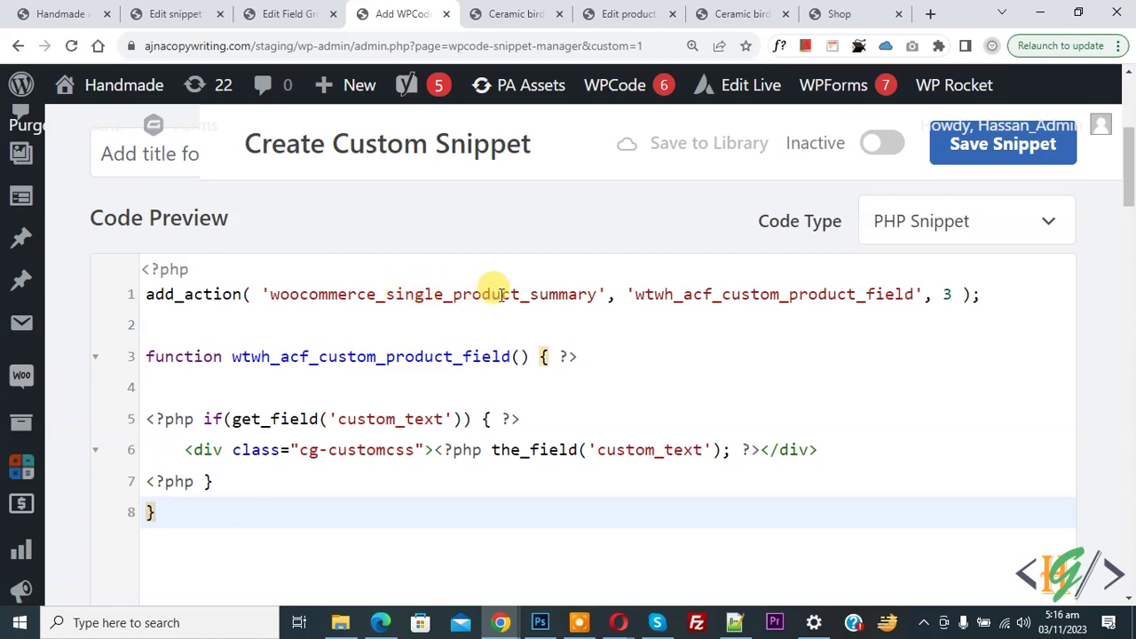
- Get the product_brand field name from the ACF field group and return to the snippet
double_click(724, 295)
click(379, 364)
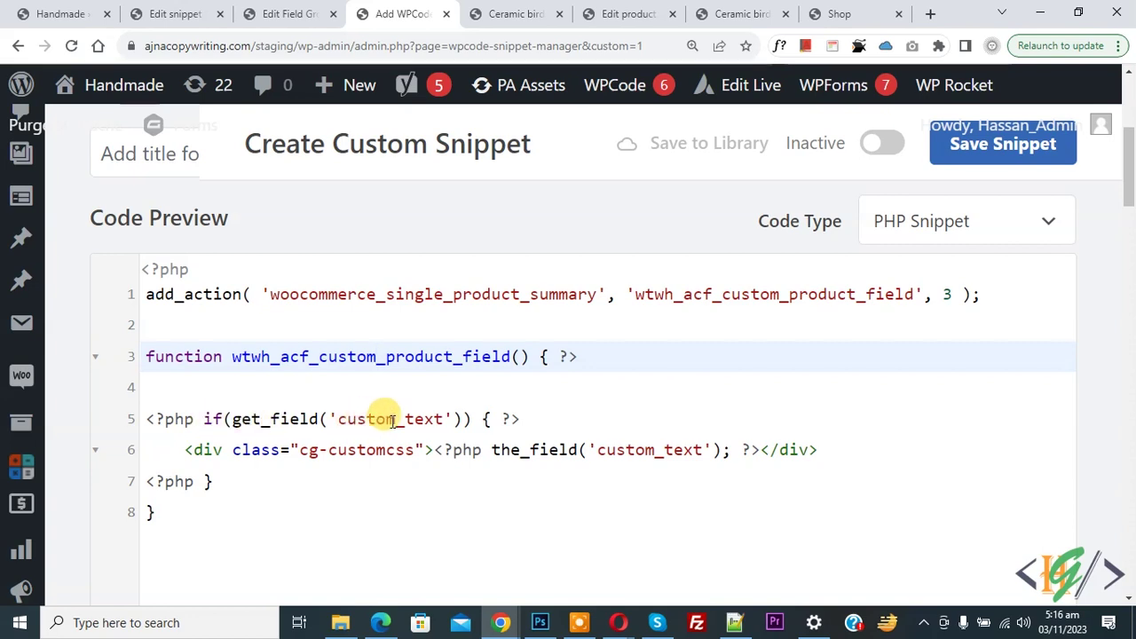
click(286, 13)
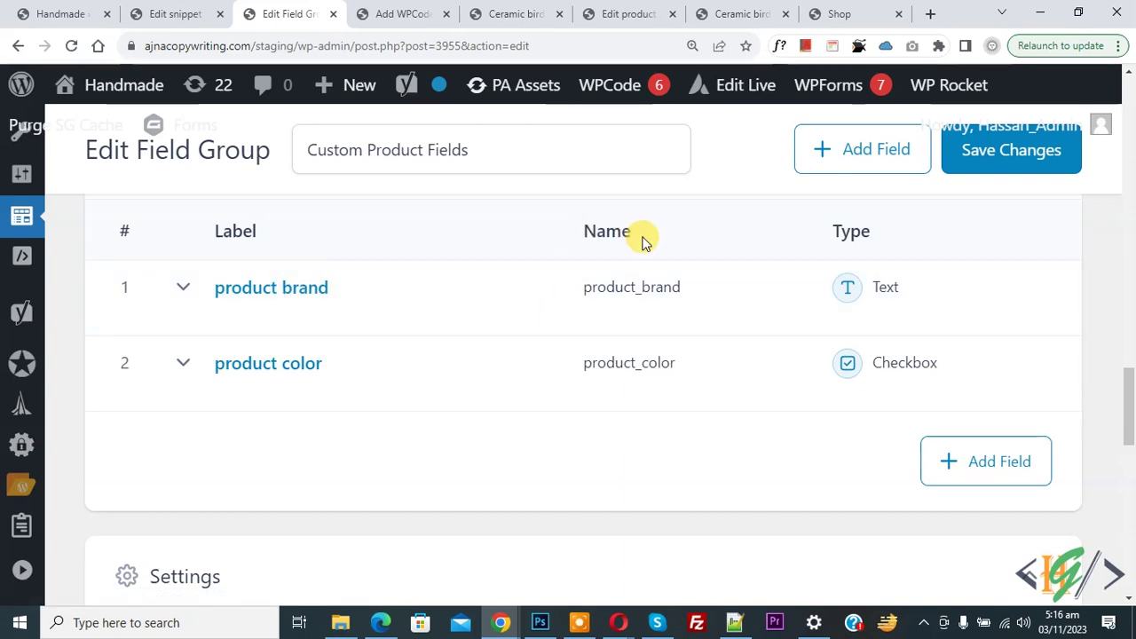
mouse_move(679, 291)
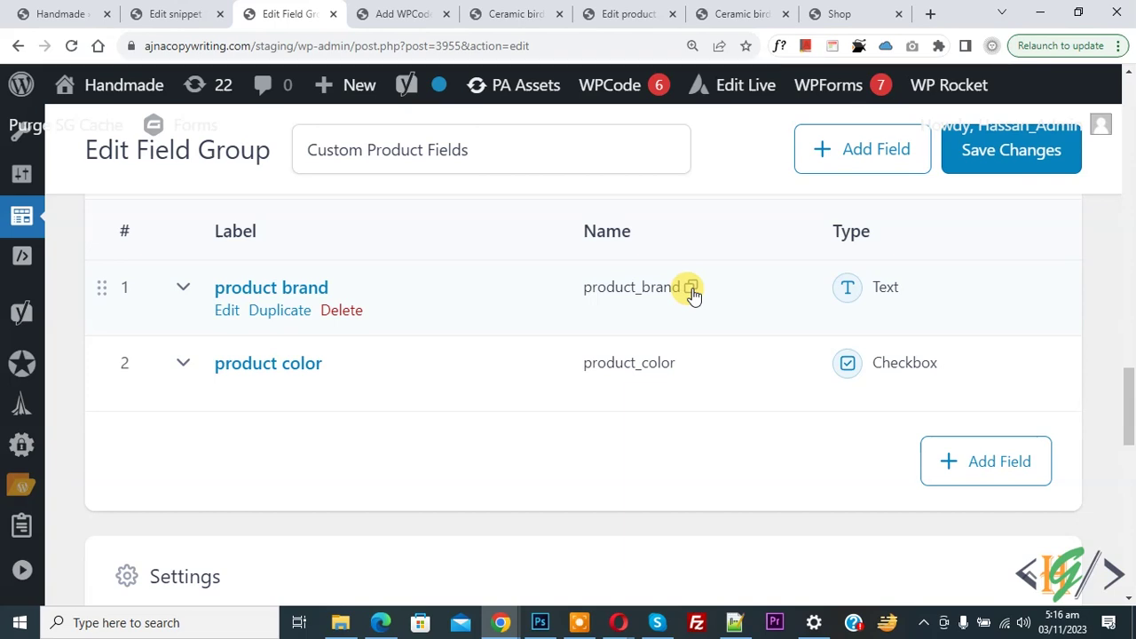
click(425, 9)
- Replace custom_text with product_brand on lines 5 and 6 of the snippet code
double_click(381, 419)
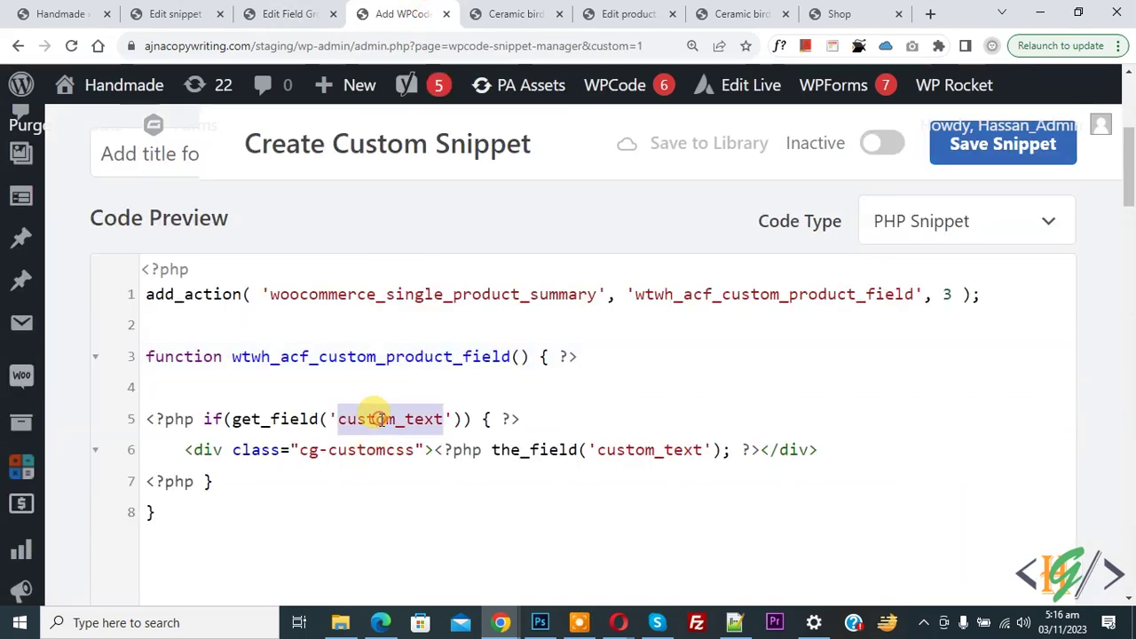
text(product_brand)
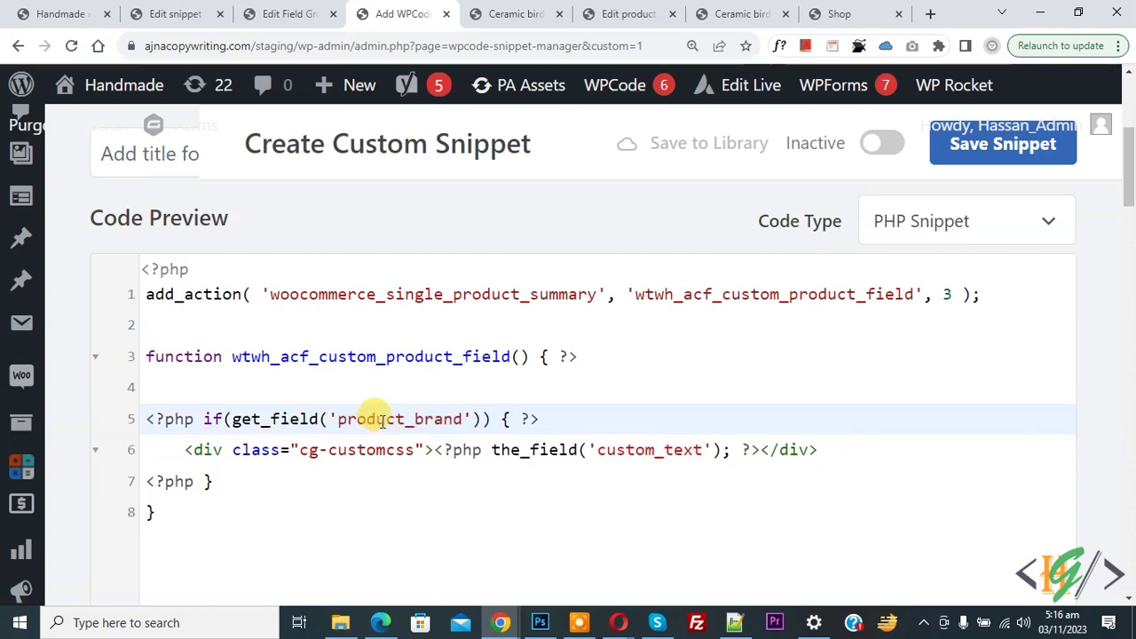
double_click(638, 451)
text(product_brand)
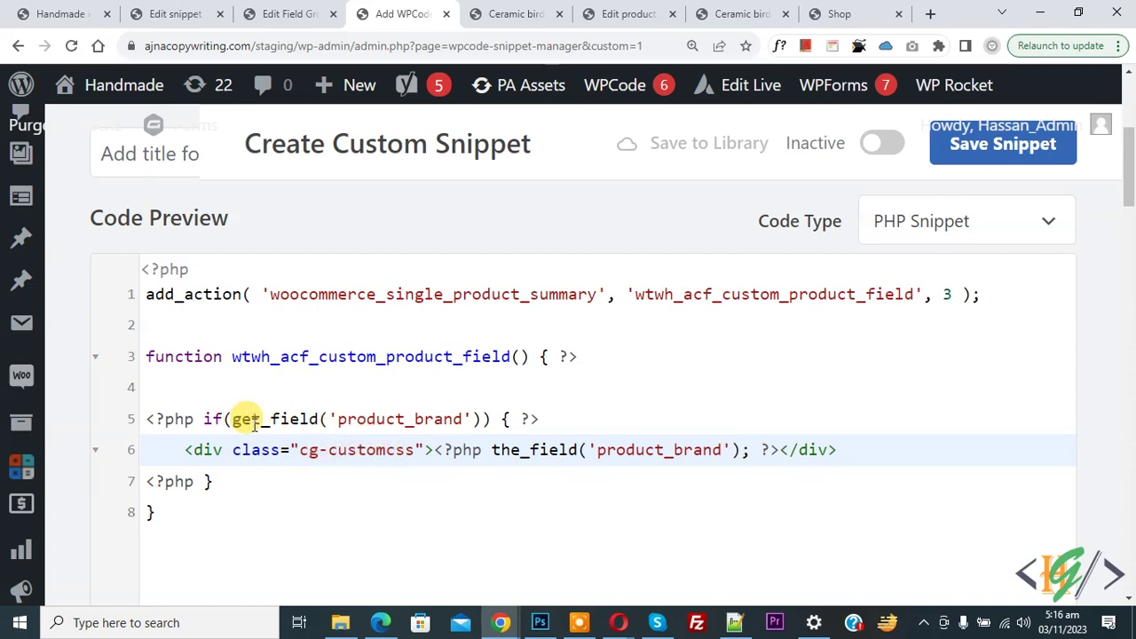
click(288, 13)
click(396, 11)
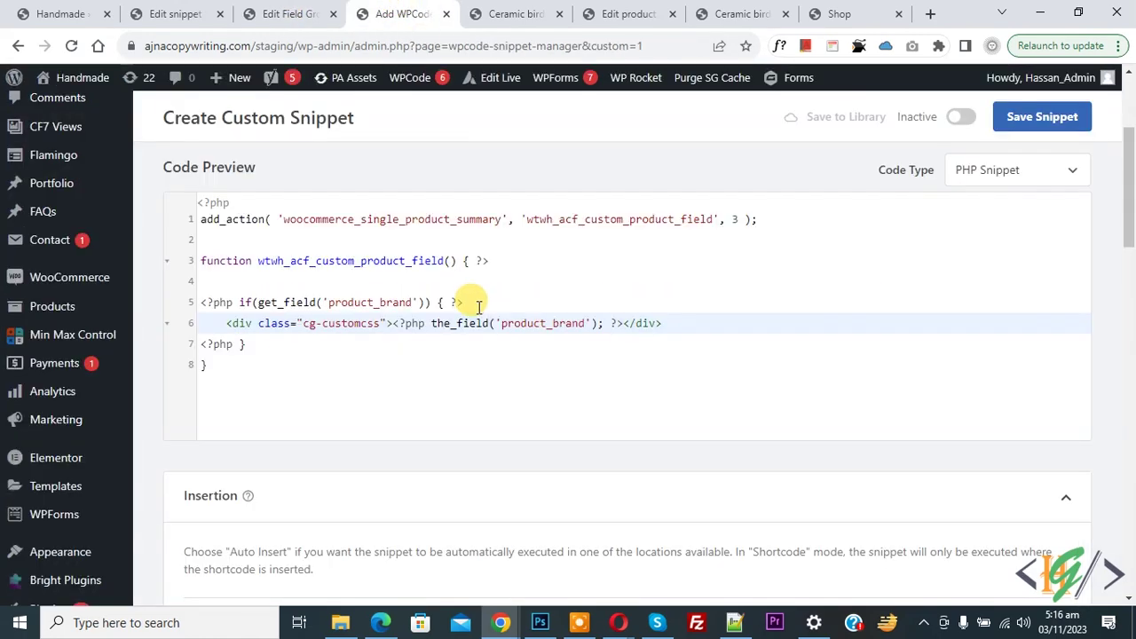
- Switch the snippet to Active and save it
drag(1128, 169, 1131, 253)
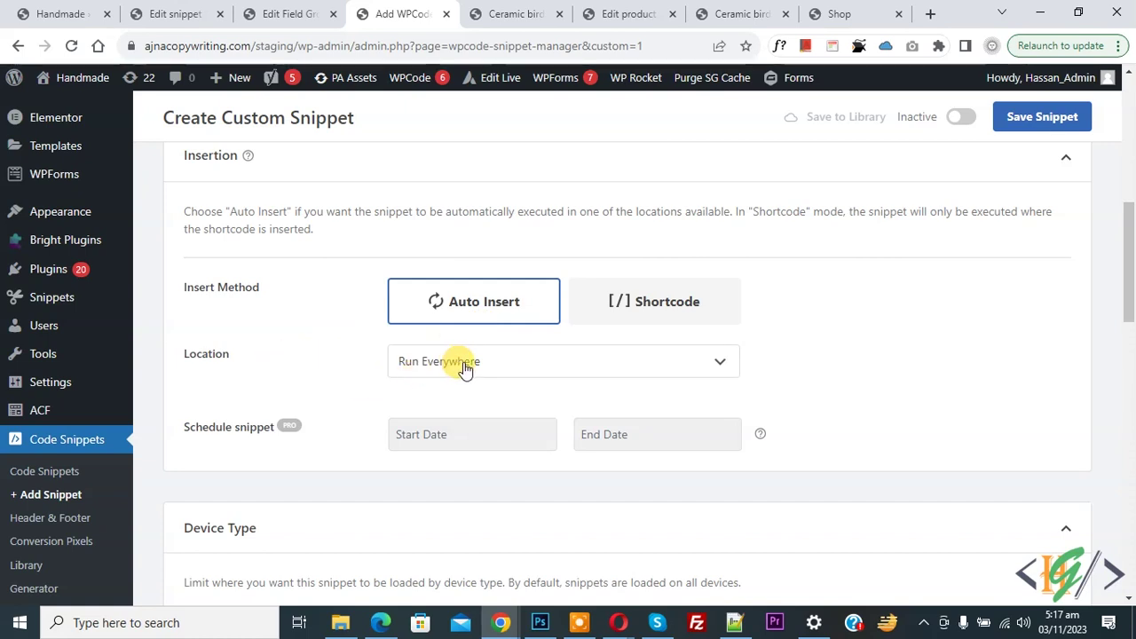
click(948, 120)
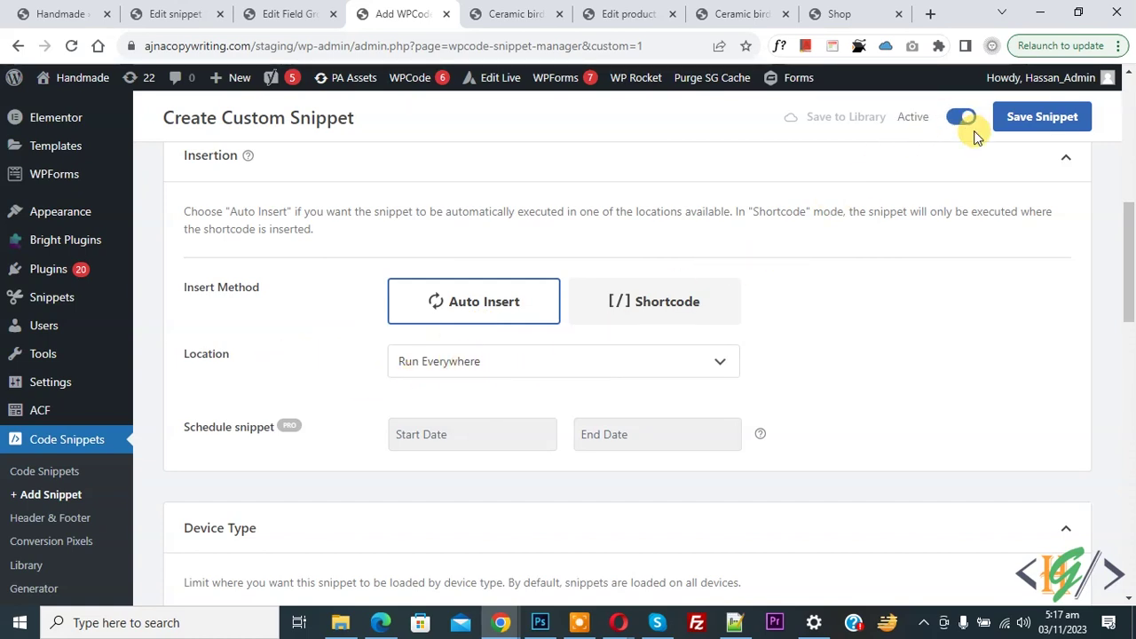
click(1020, 119)
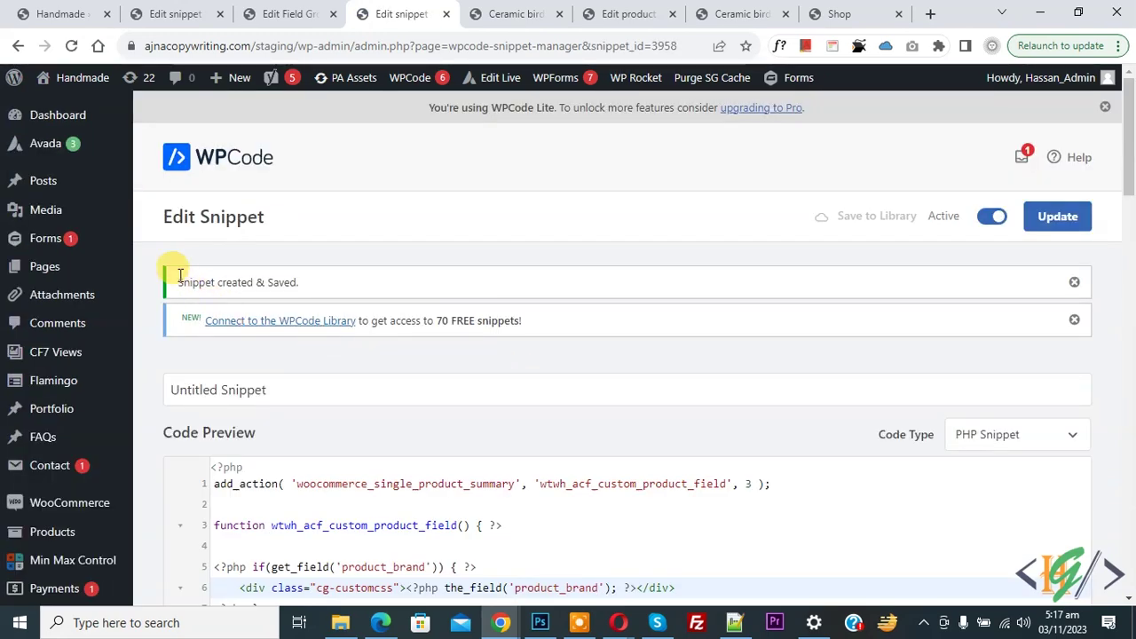
drag(177, 279, 324, 281)
click(329, 282)
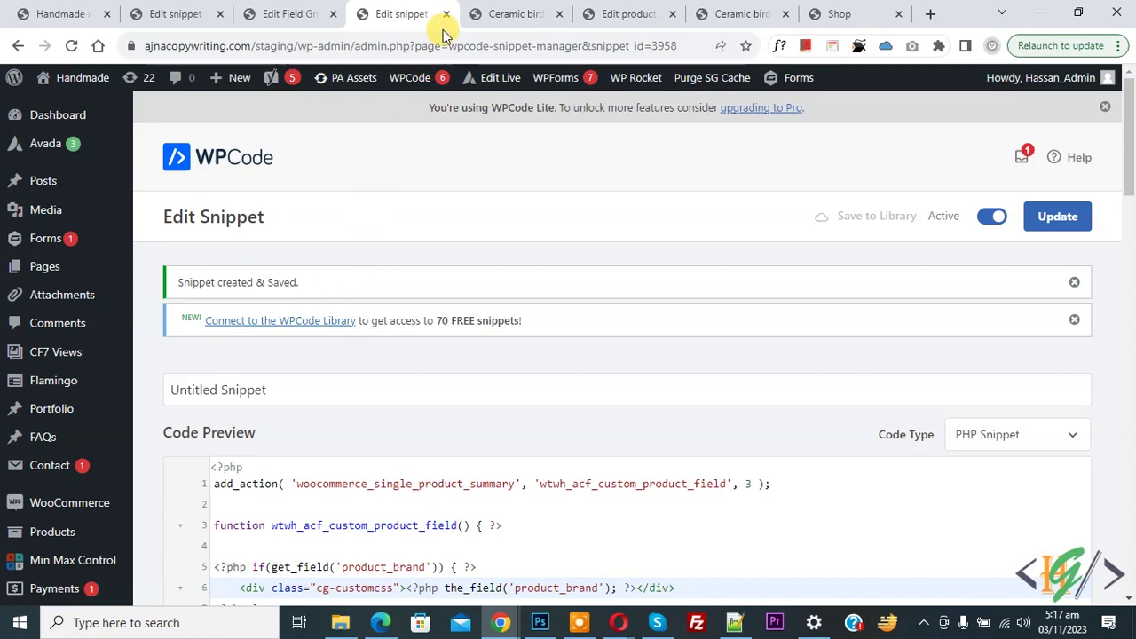
- Reload the Ceramic birds product page to confirm brand 'webtask' shows, then return to the snippet
click(503, 7)
click(71, 46)
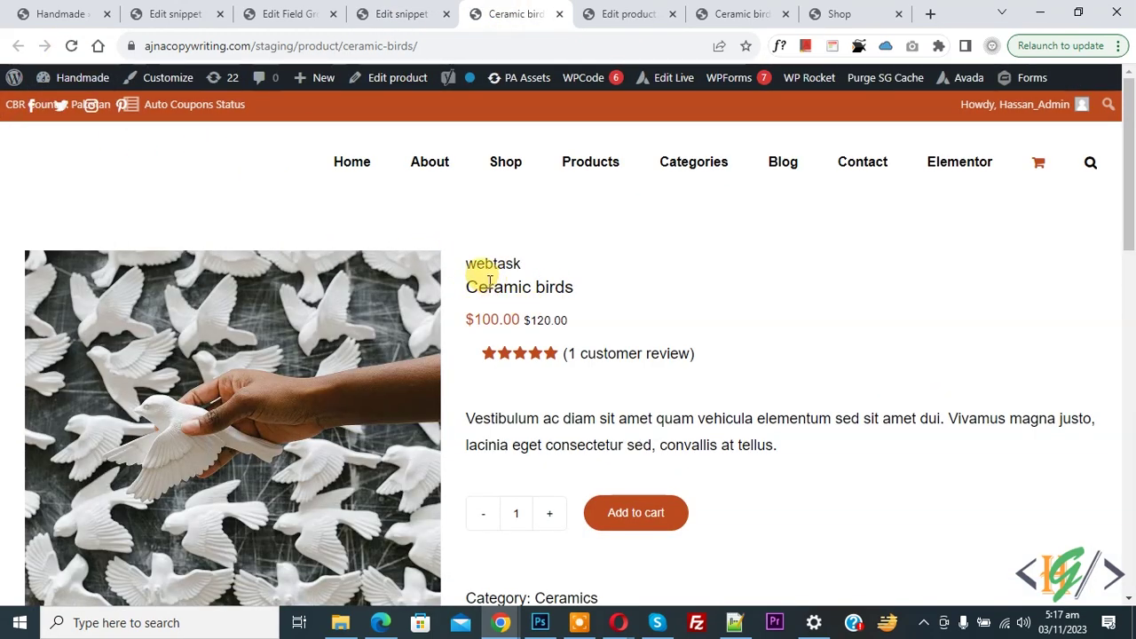
triple_click(465, 263)
double_click(492, 264)
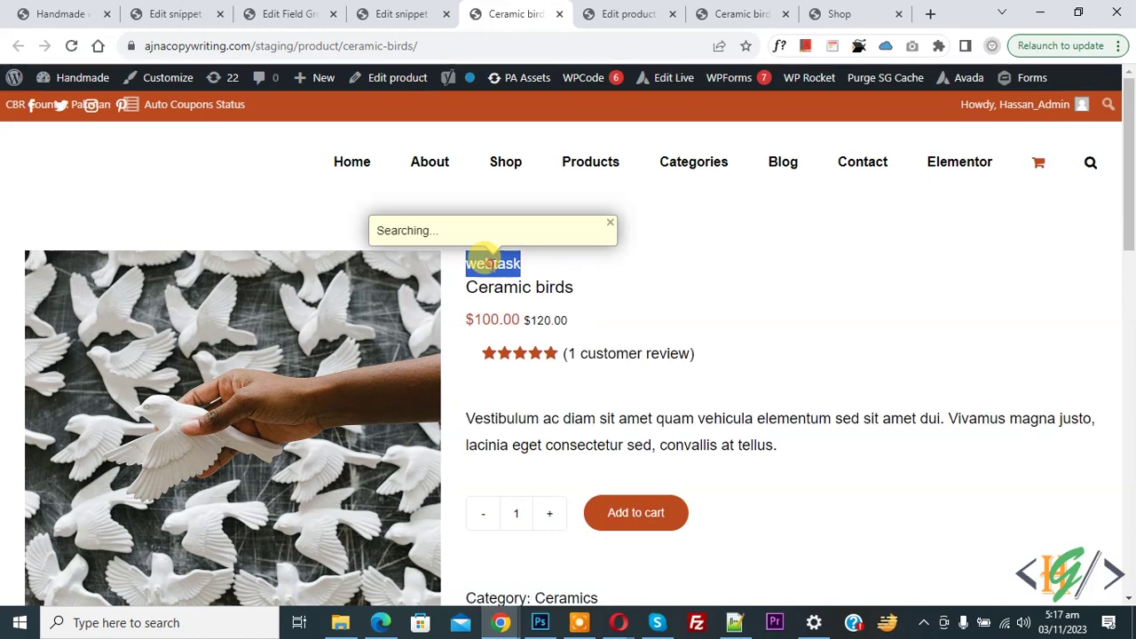
click(417, 11)
scroll(560, 327, down, 2)
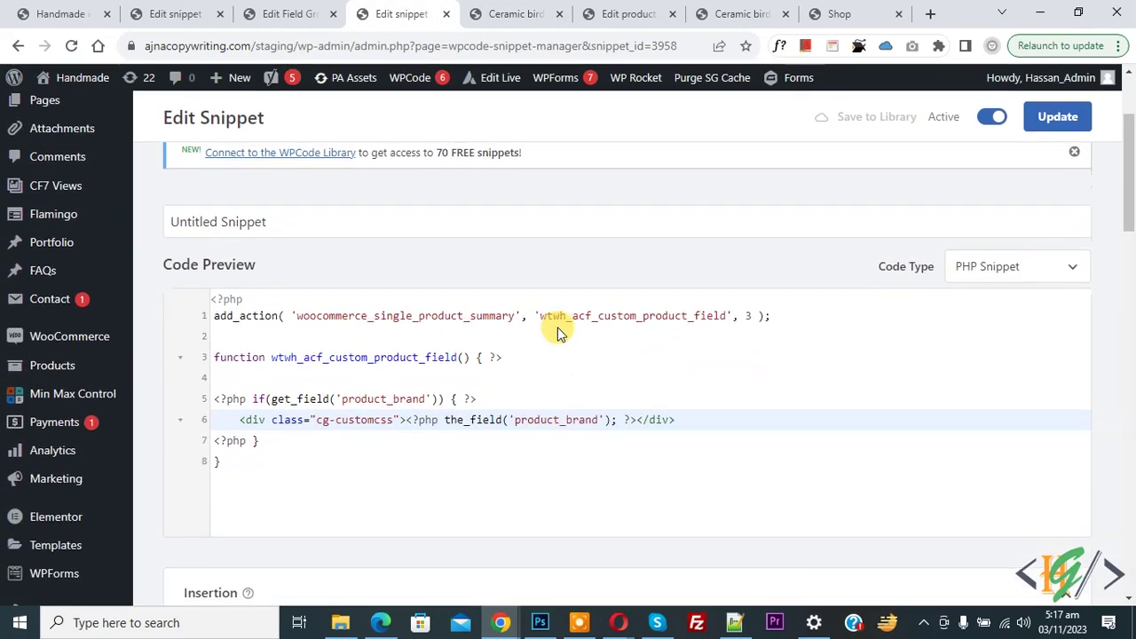
- Paste a copy of the product_brand block (lines 5–7) below it and remove the extra indentation
click(296, 12)
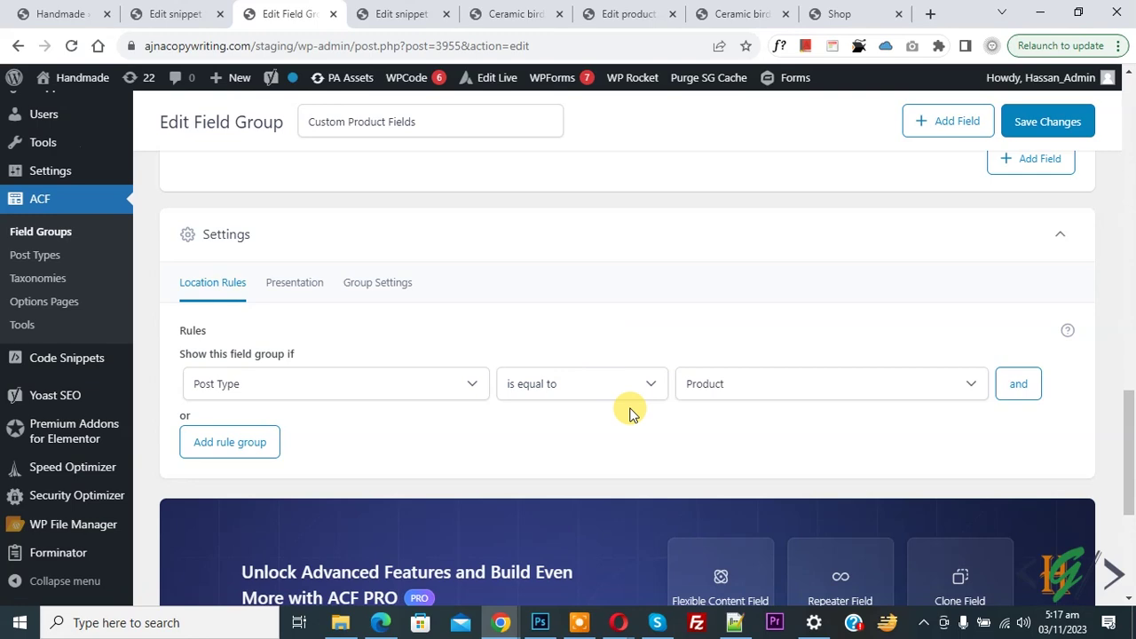
scroll(601, 305, down, 4)
scroll(602, 305, up, 5)
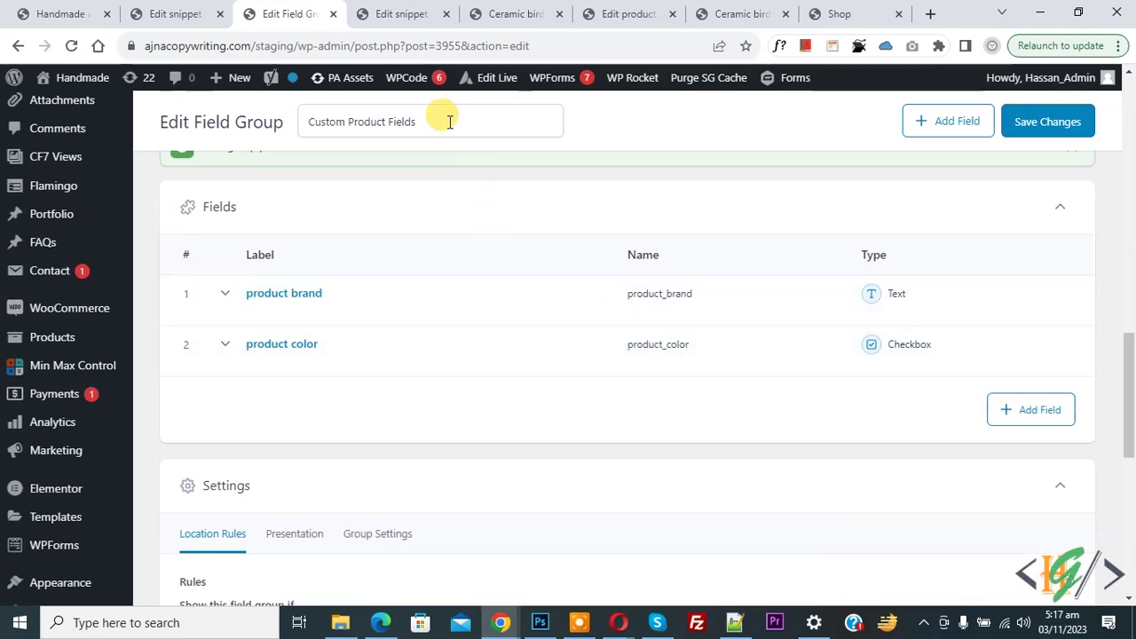
click(410, 13)
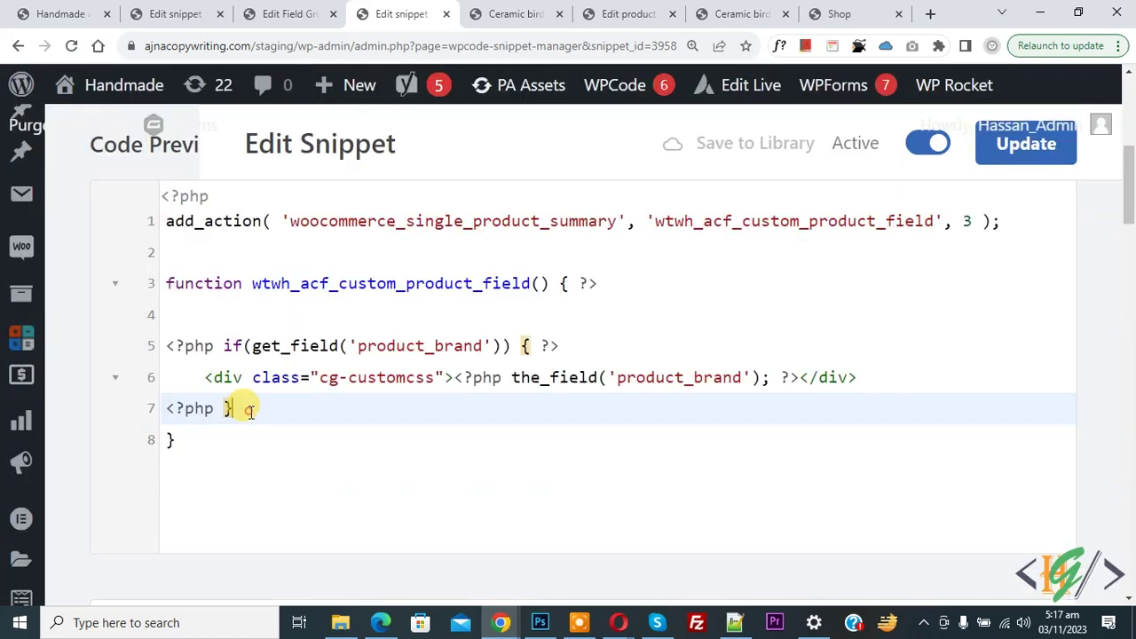
drag(267, 440, 216, 400)
key(ctrl+c)
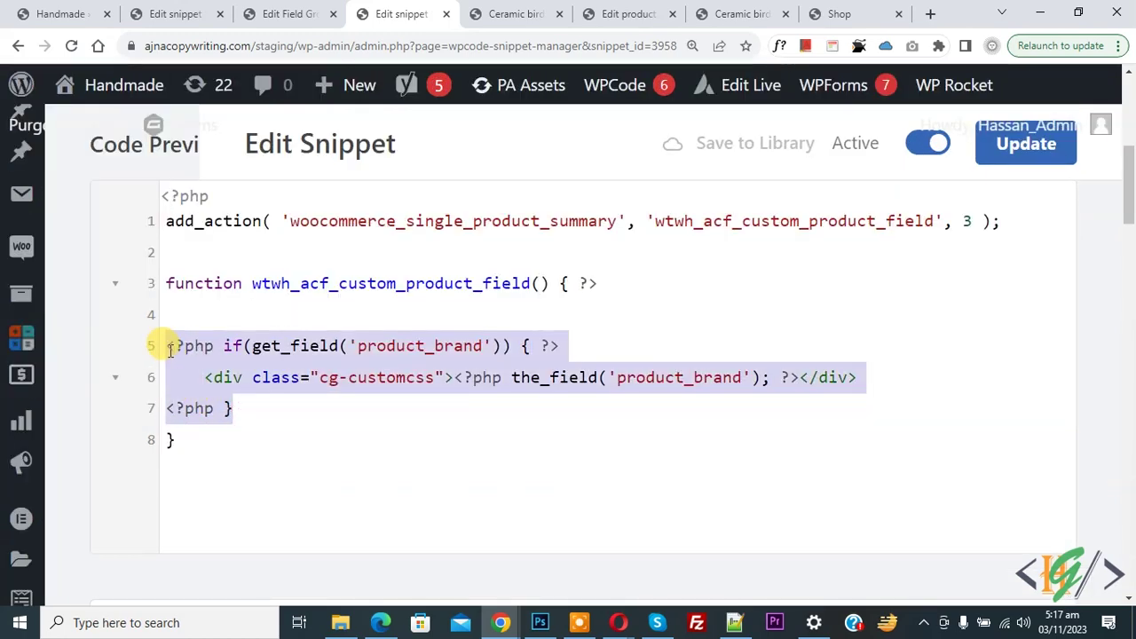
click(248, 411)
key(Return)
key(Return)
key(ctrl+v)
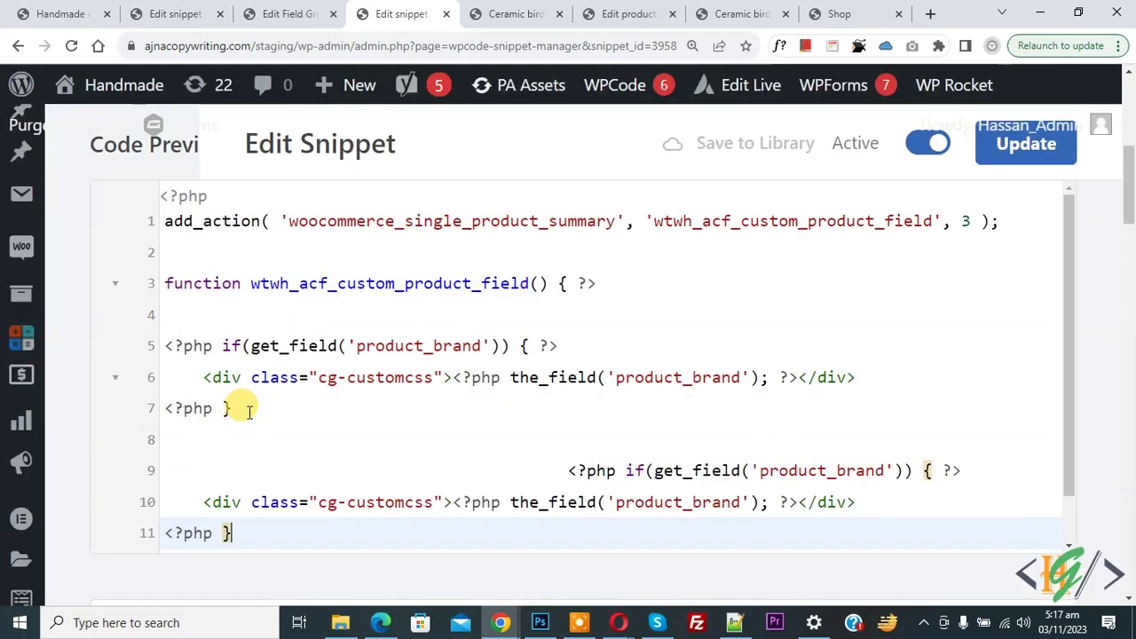
click(564, 469)
drag(543, 469, 159, 463)
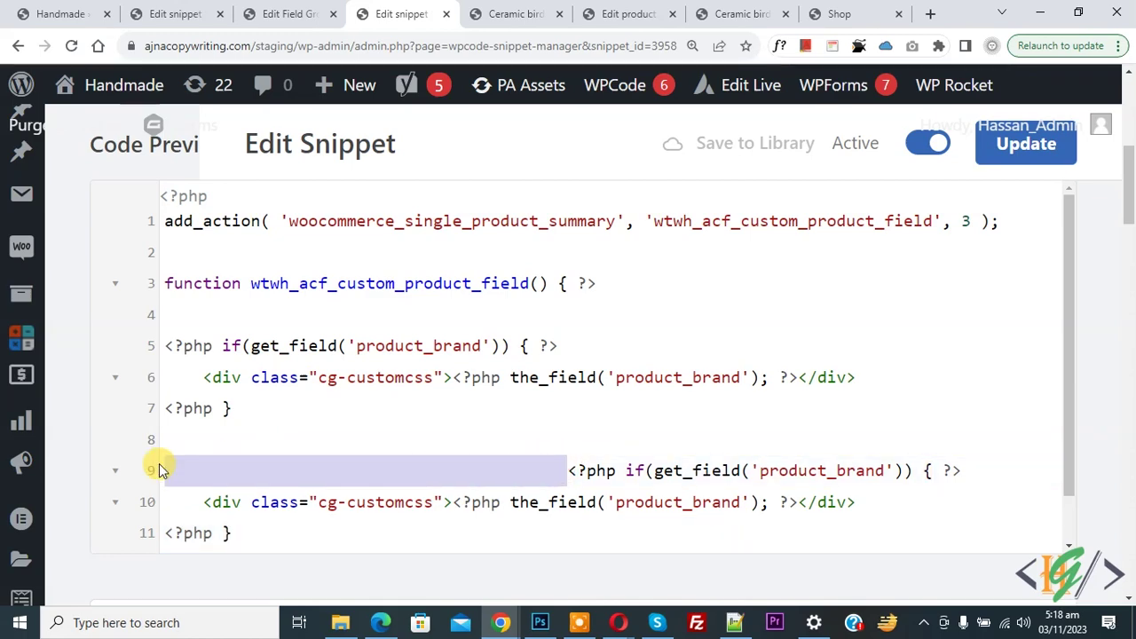
key(BackSpace)
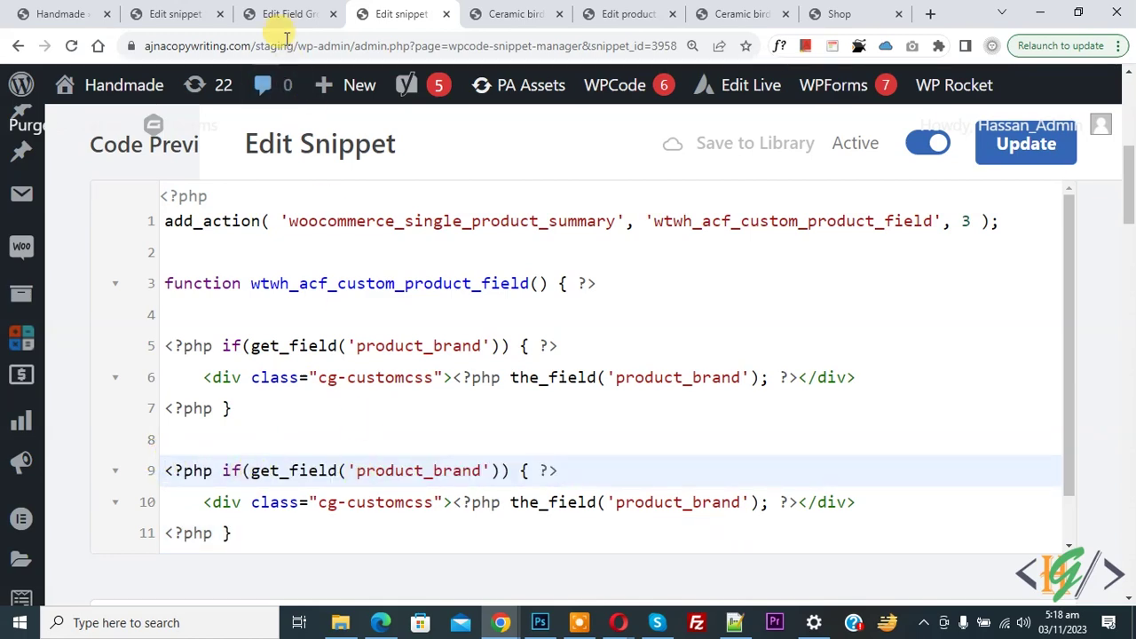
- Replace product_brand with product_color on lines 9 and 10, adding a missing quote after cg-customcss
click(284, 13)
scroll(701, 426, down, 2)
scroll(717, 364, down, 2)
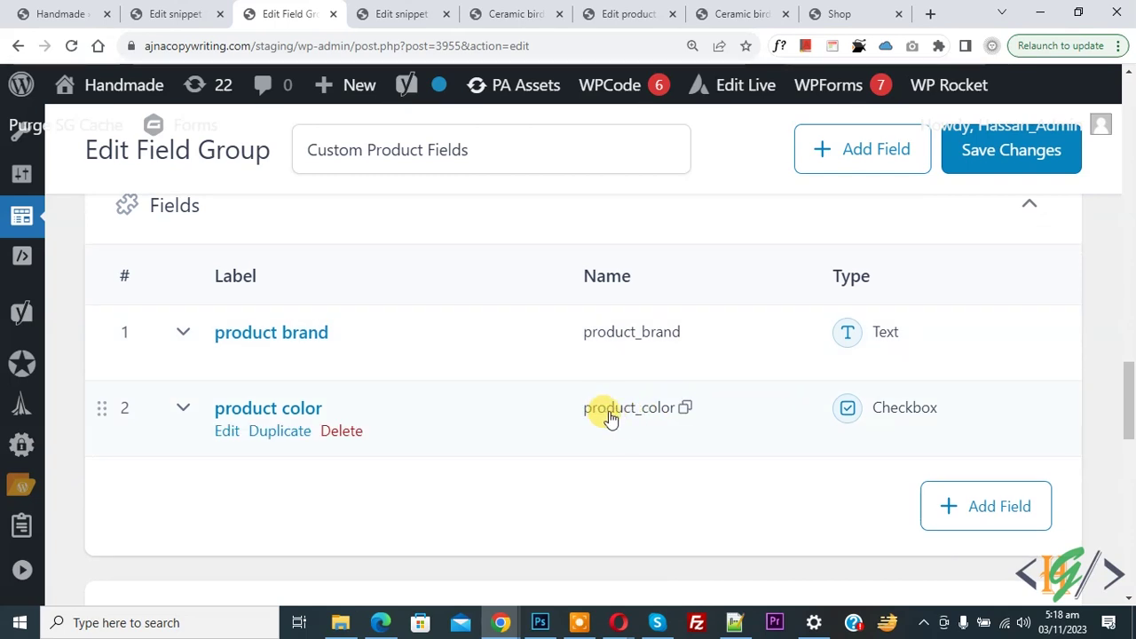
key(ctrl+Tab)
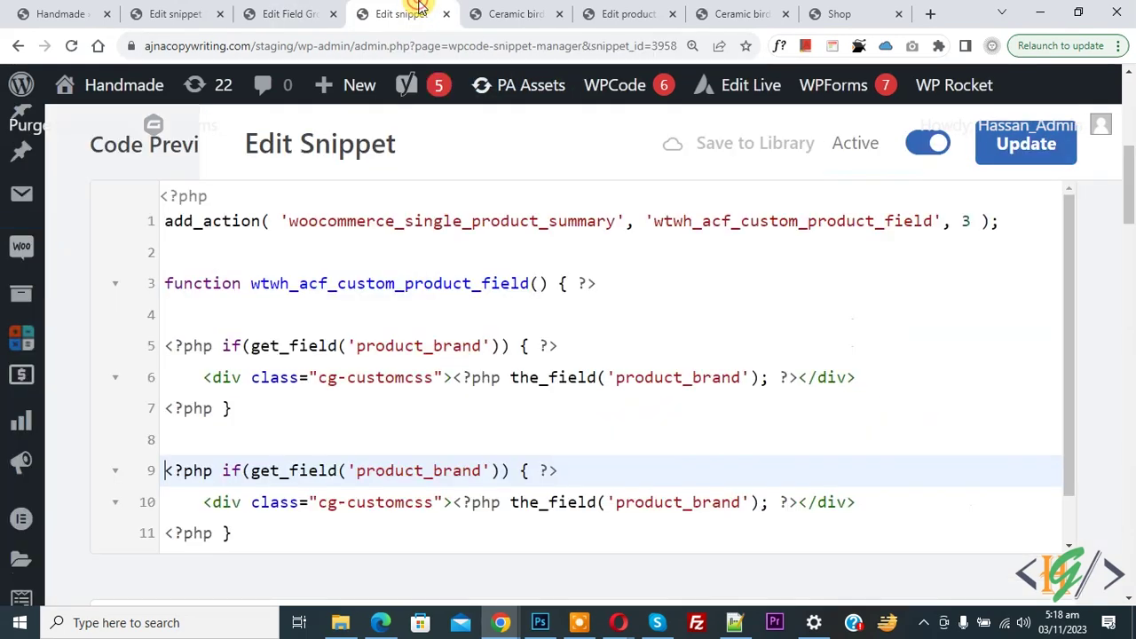
double_click(405, 467)
text(product_color)
double_click(661, 500)
text(product_color)
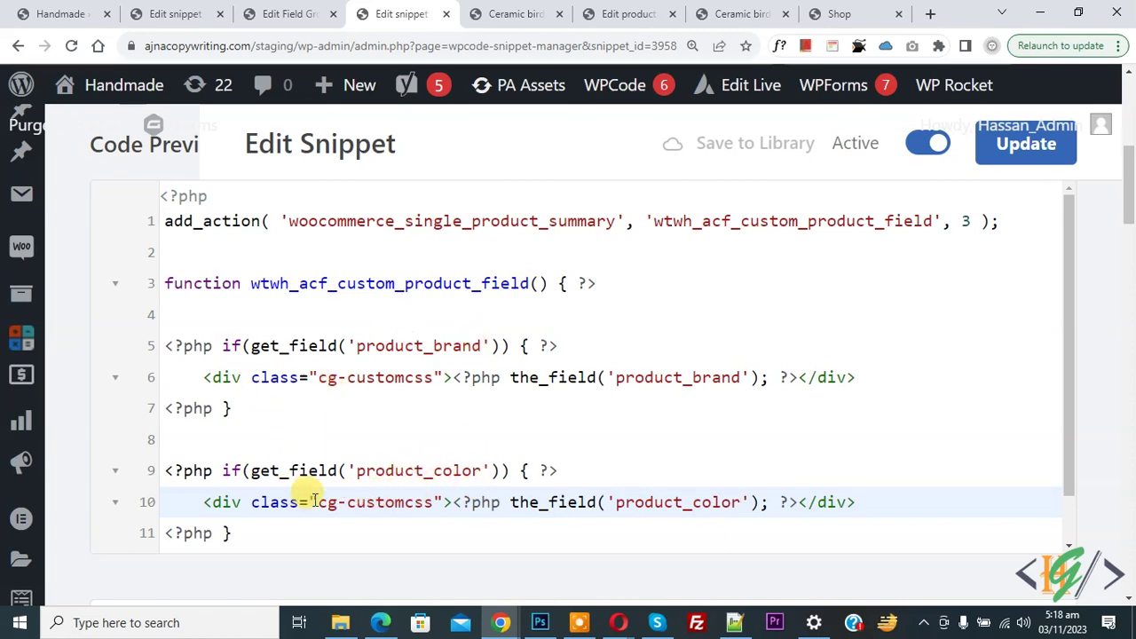
click(435, 502)
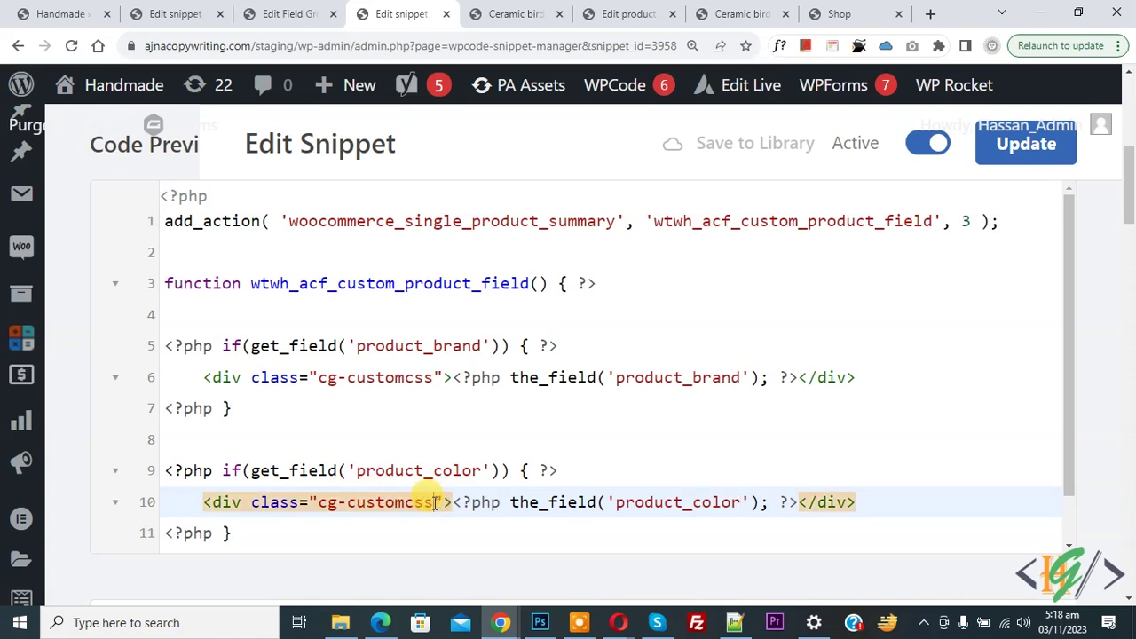
text(")
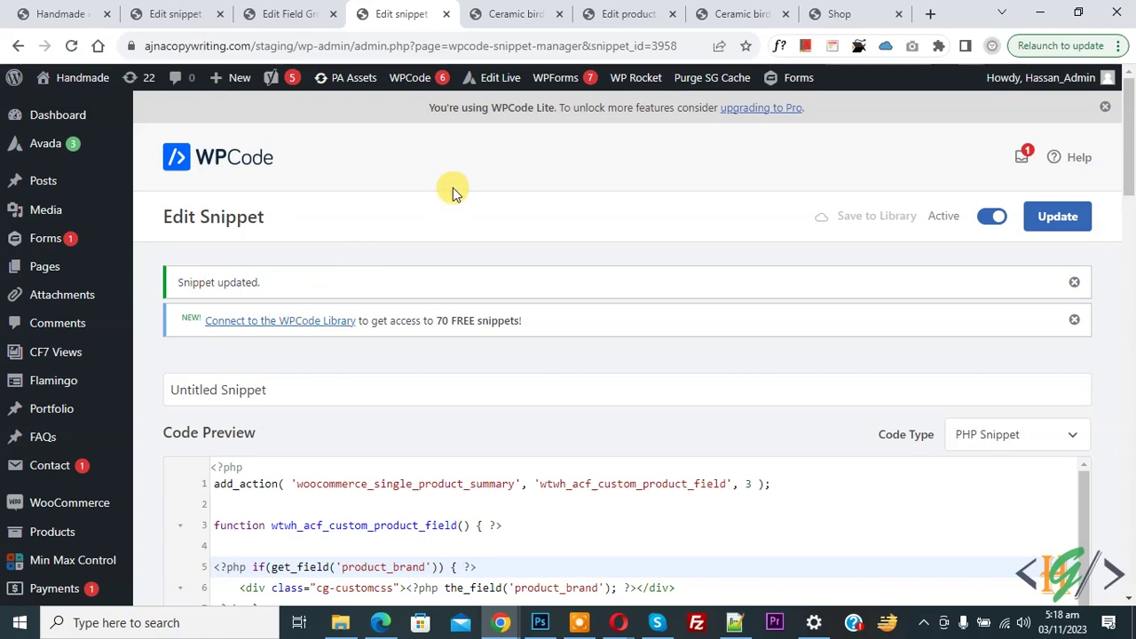
click(515, 13)
- Reload Ceramic birds to verify 'Black' appears under 'webtask', then go back to the snippet
click(71, 46)
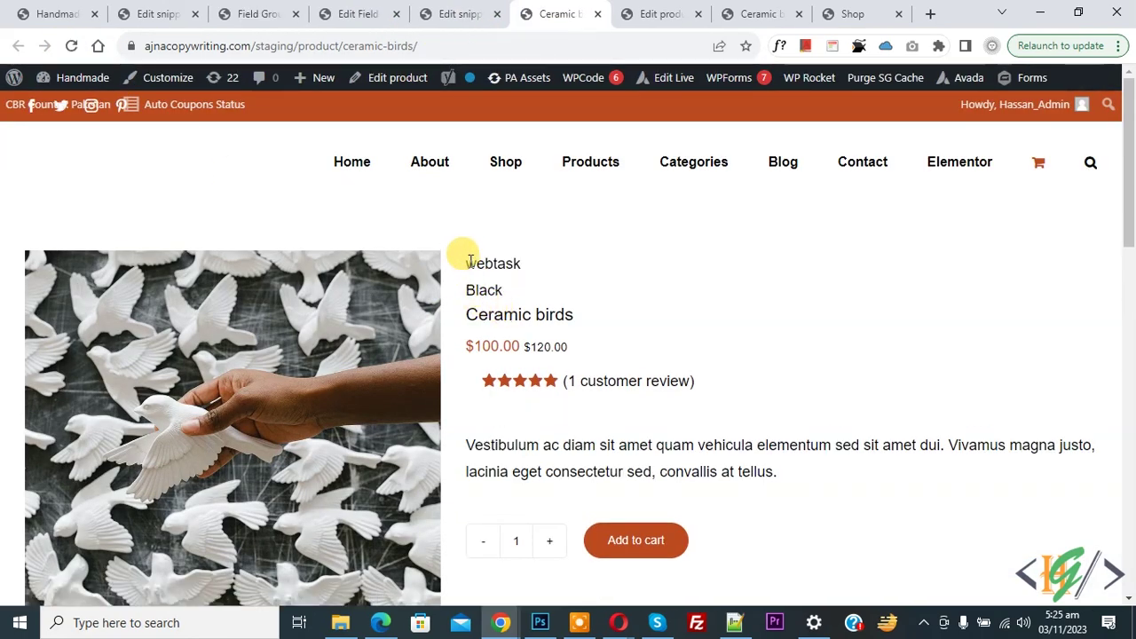
drag(468, 258, 520, 261)
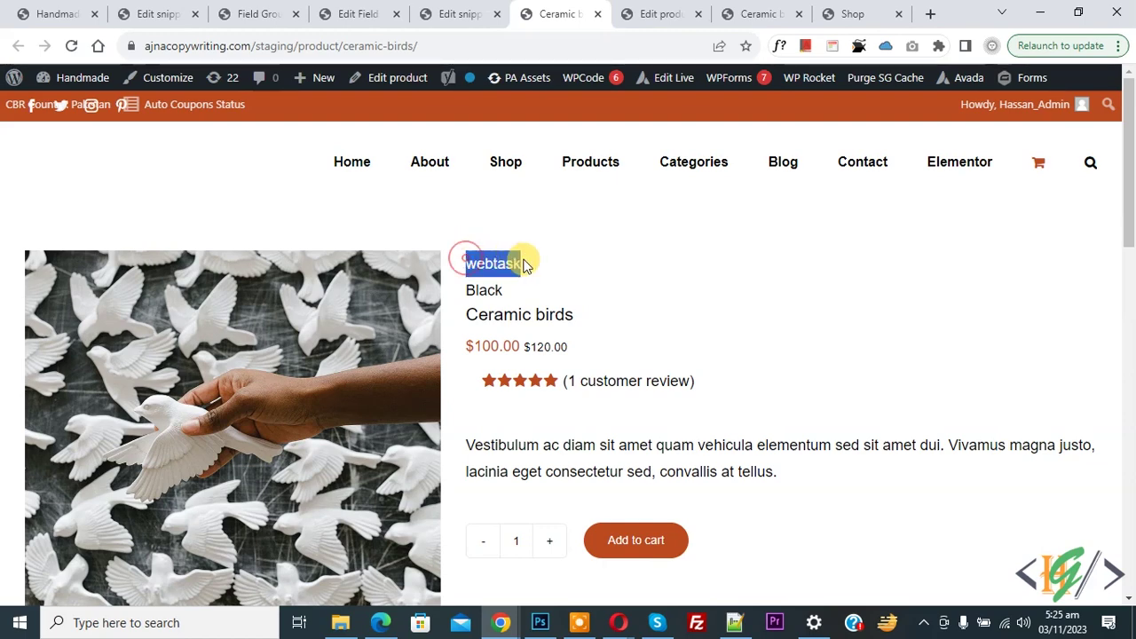
click(477, 290)
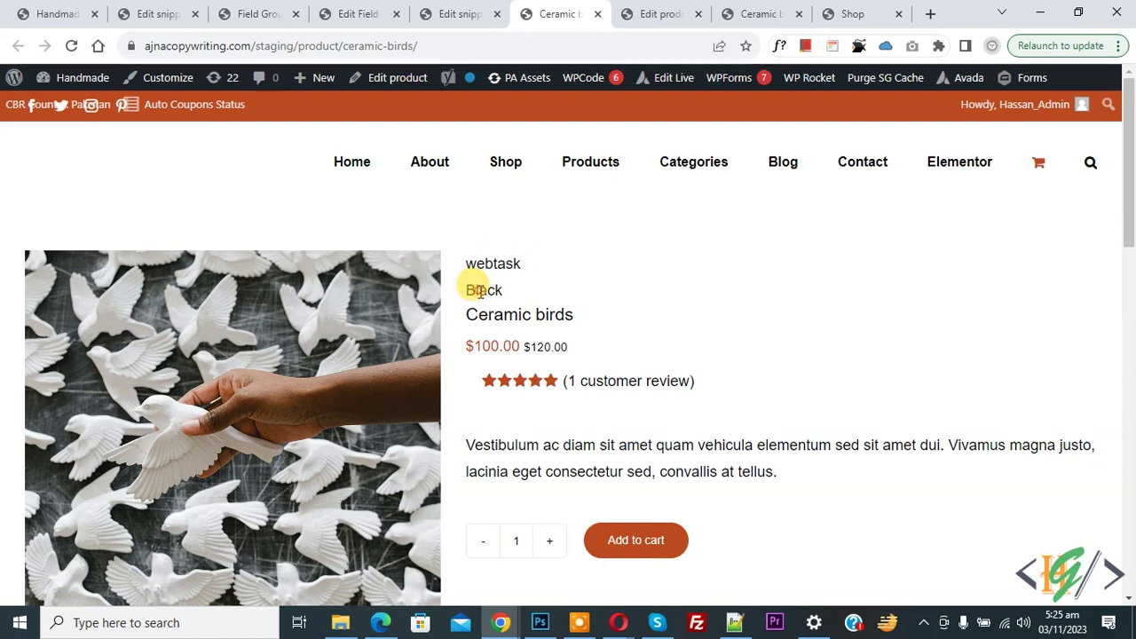
double_click(479, 291)
key(ctrl+shift+Tab)
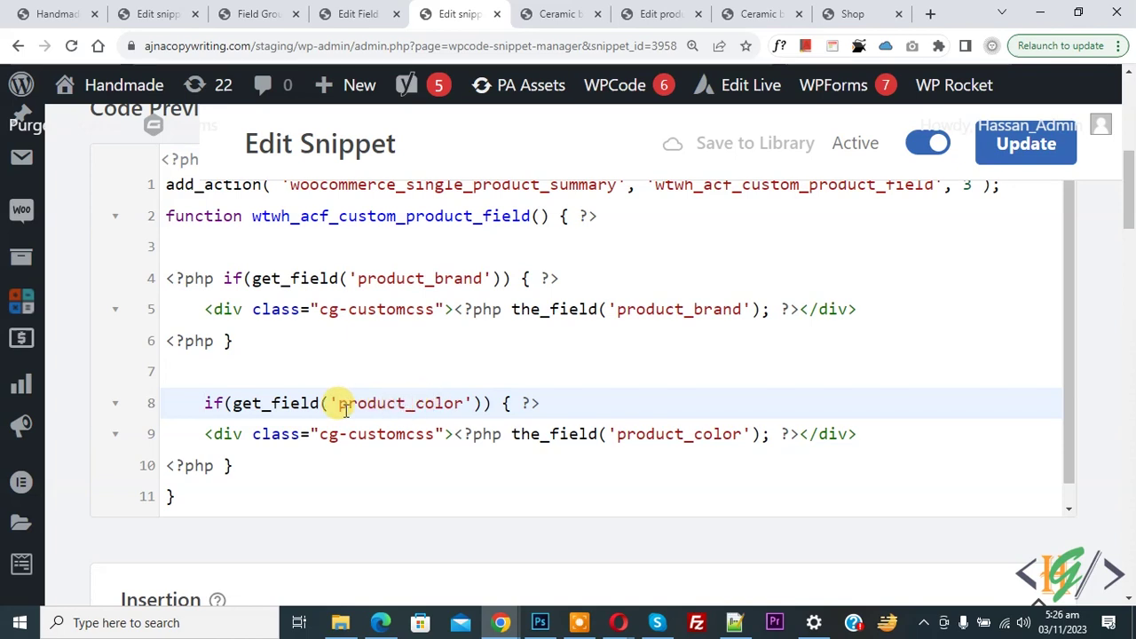
- Copy the product_color block (lines 8–10) and paste a duplicate below it
drag(167, 279, 254, 319)
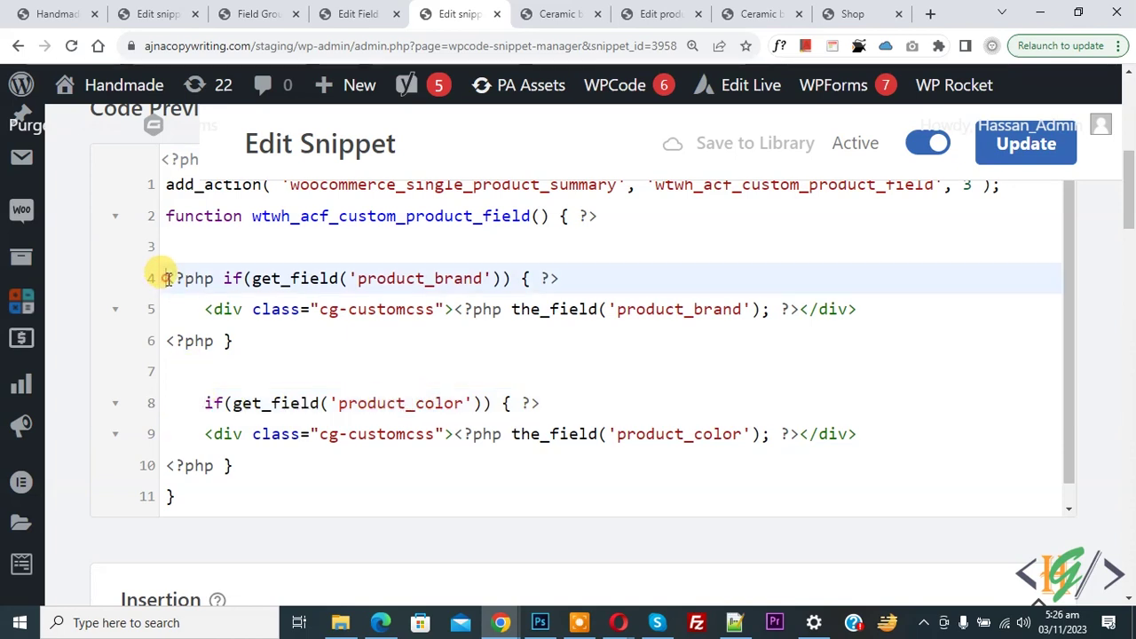
click(254, 337)
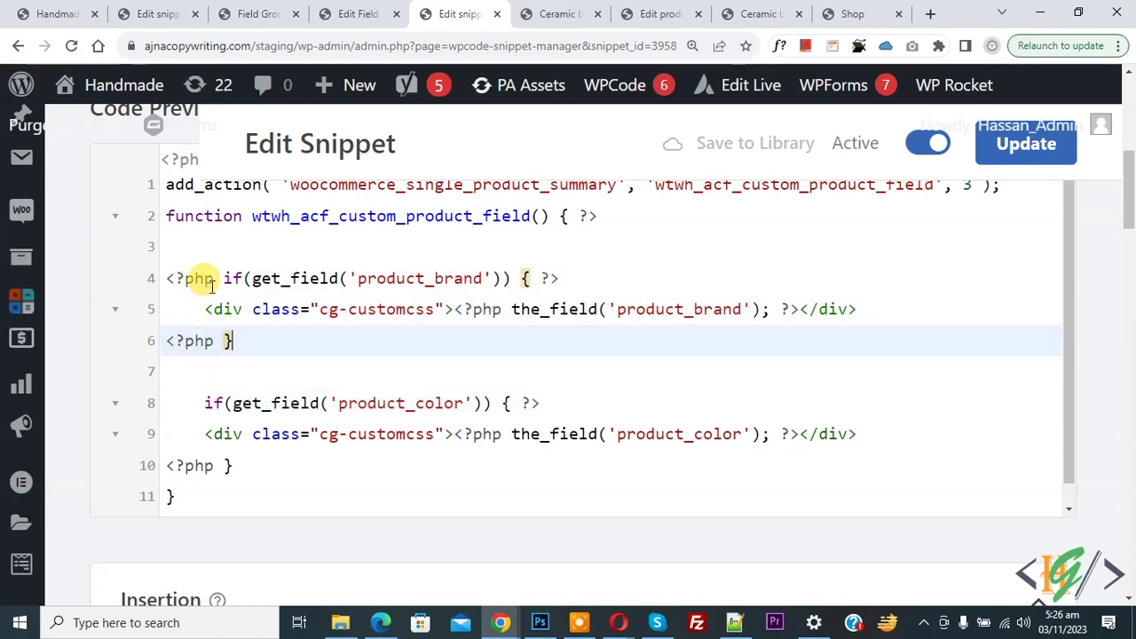
drag(213, 278, 161, 275)
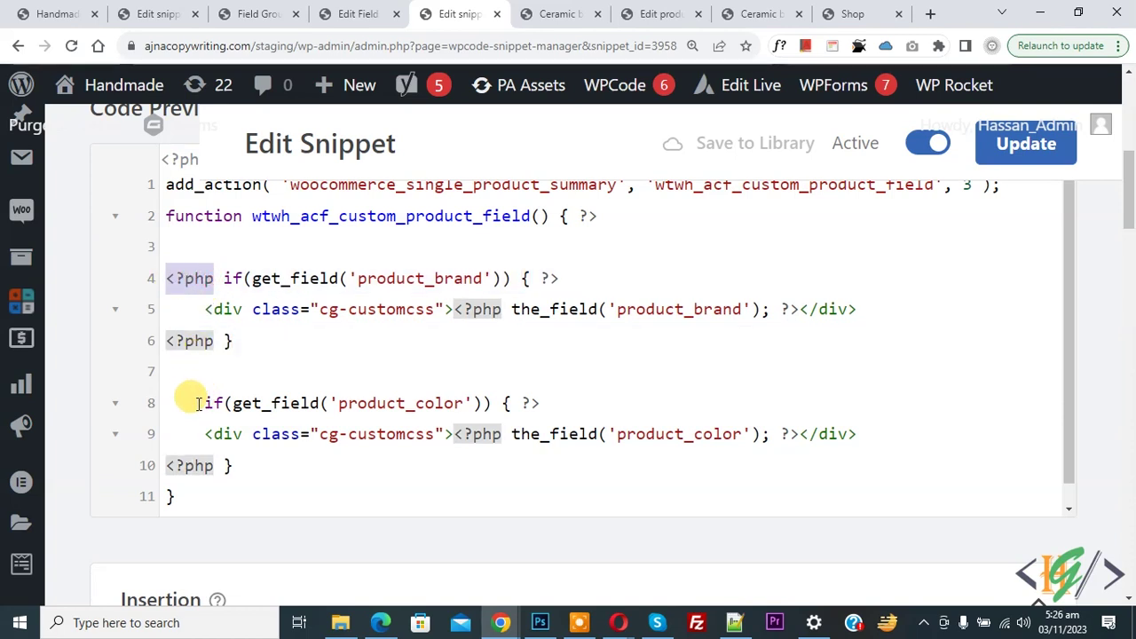
click(182, 402)
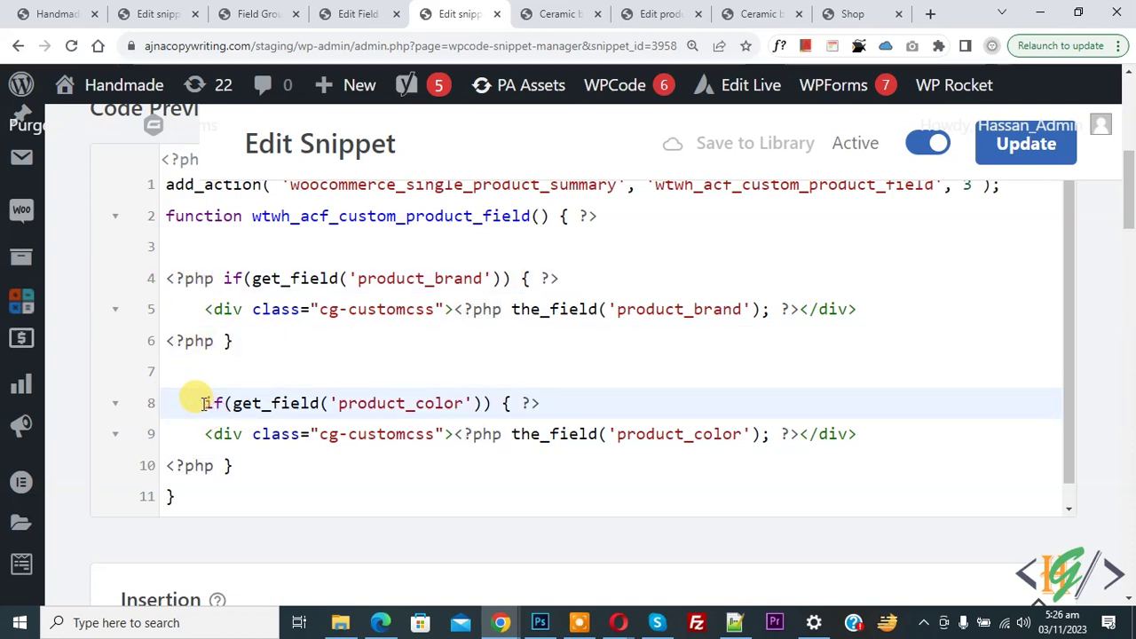
drag(204, 403, 850, 430)
drag(197, 401, 256, 459)
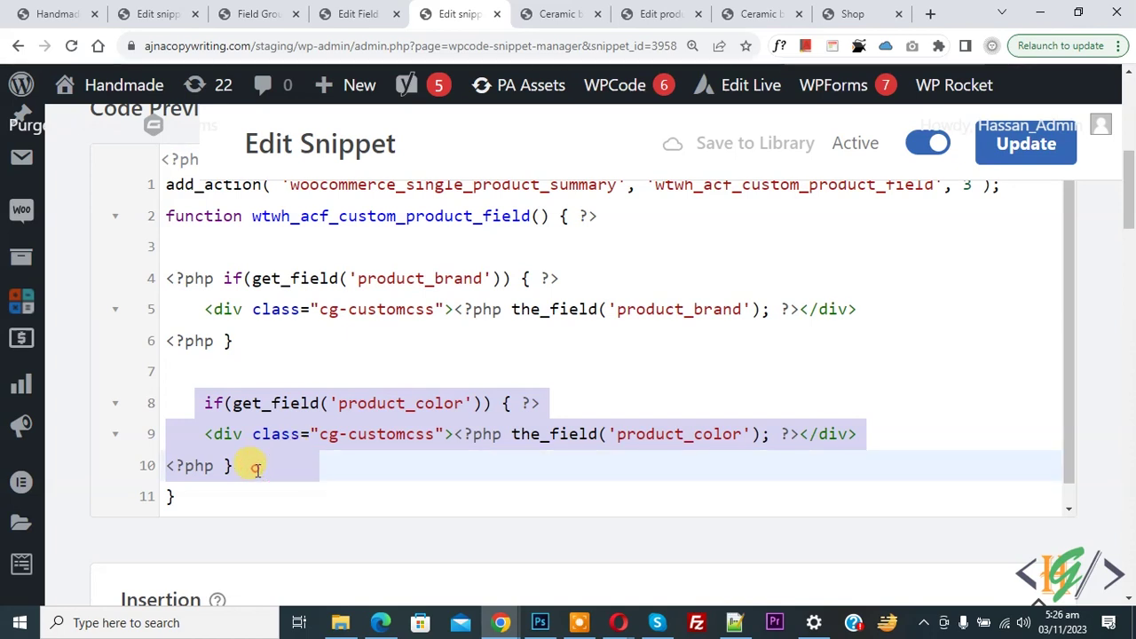
key(ctrl+c)
click(257, 470)
key(Return)
key(ctrl+v)
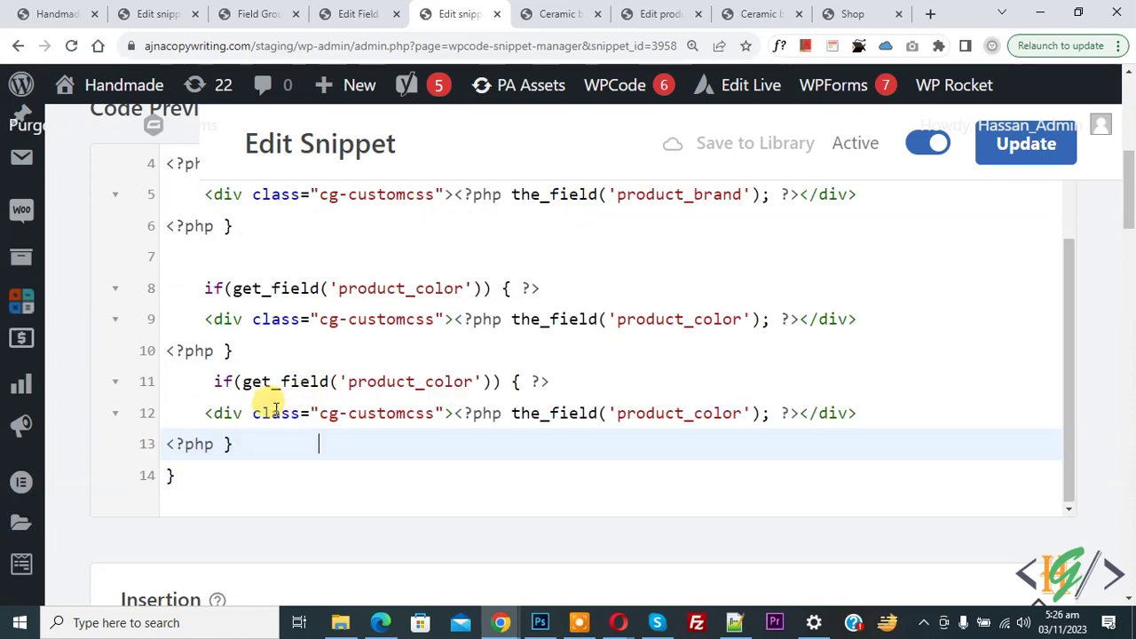
- Rename the colour block's class to cg-customcss1, delete the duplicate block, and update the snippet
drag(211, 381, 309, 382)
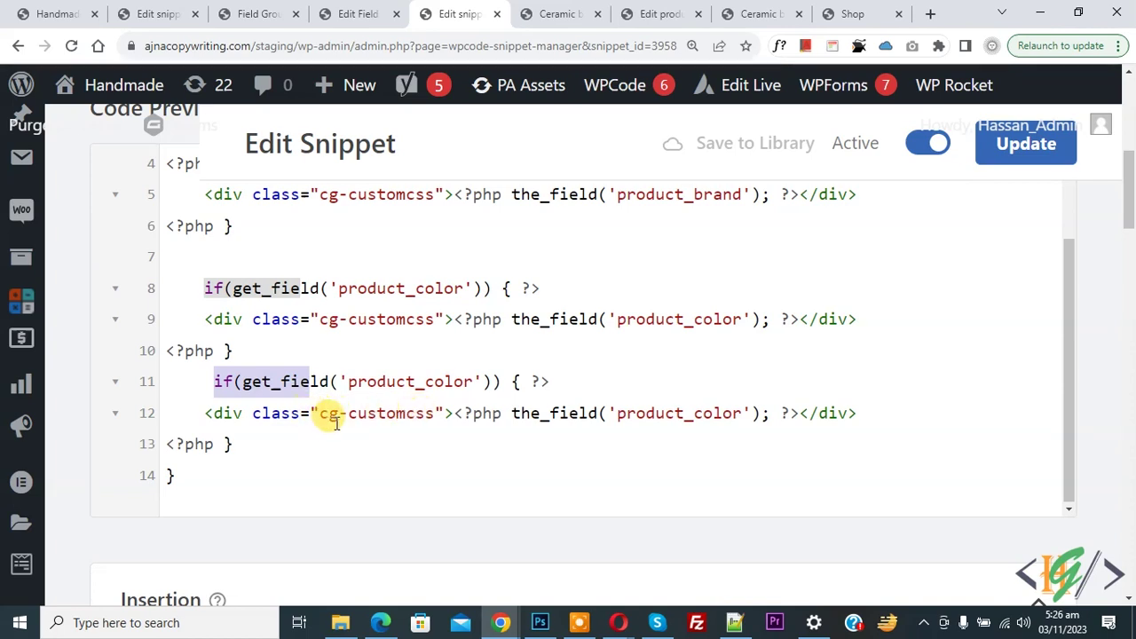
click(435, 414)
text(2)
click(437, 318)
text(1)
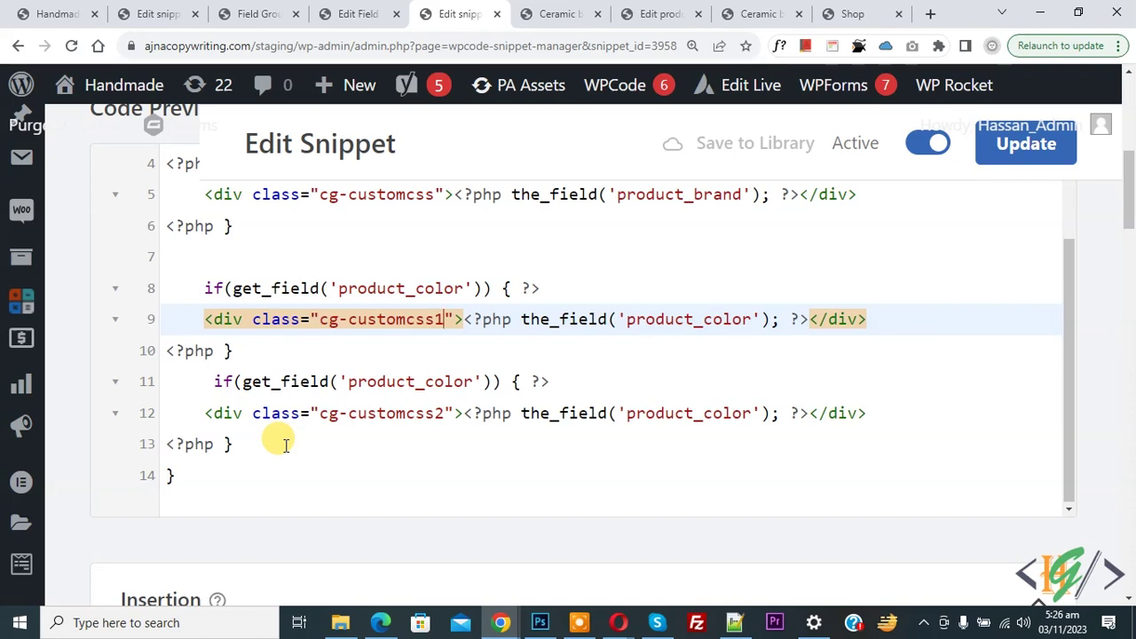
drag(273, 443, 197, 382)
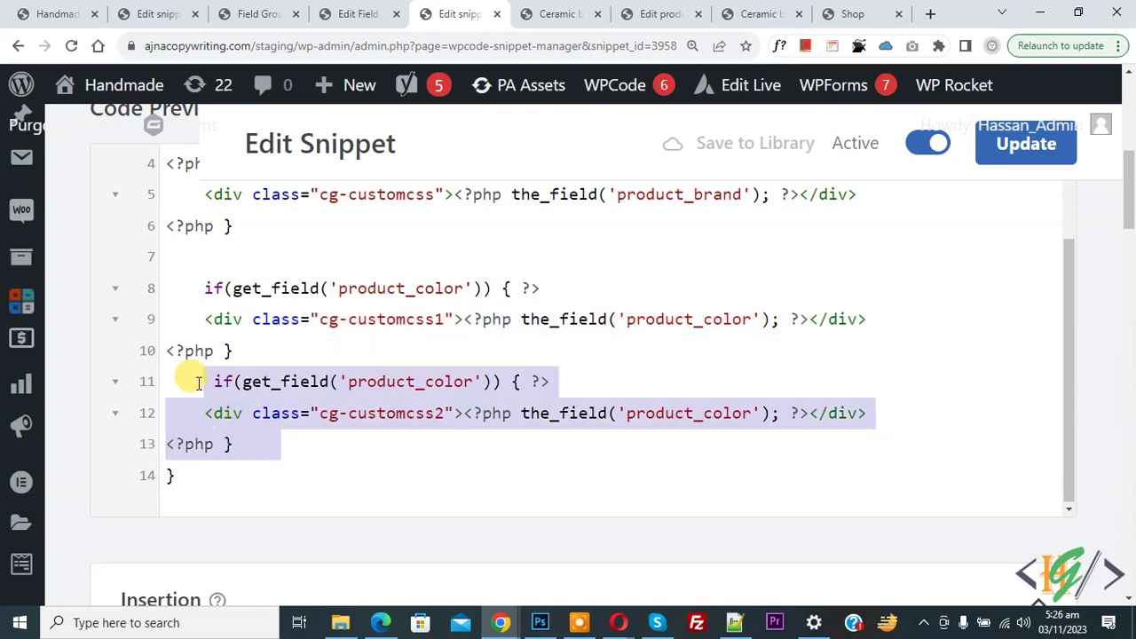
key(BackSpace)
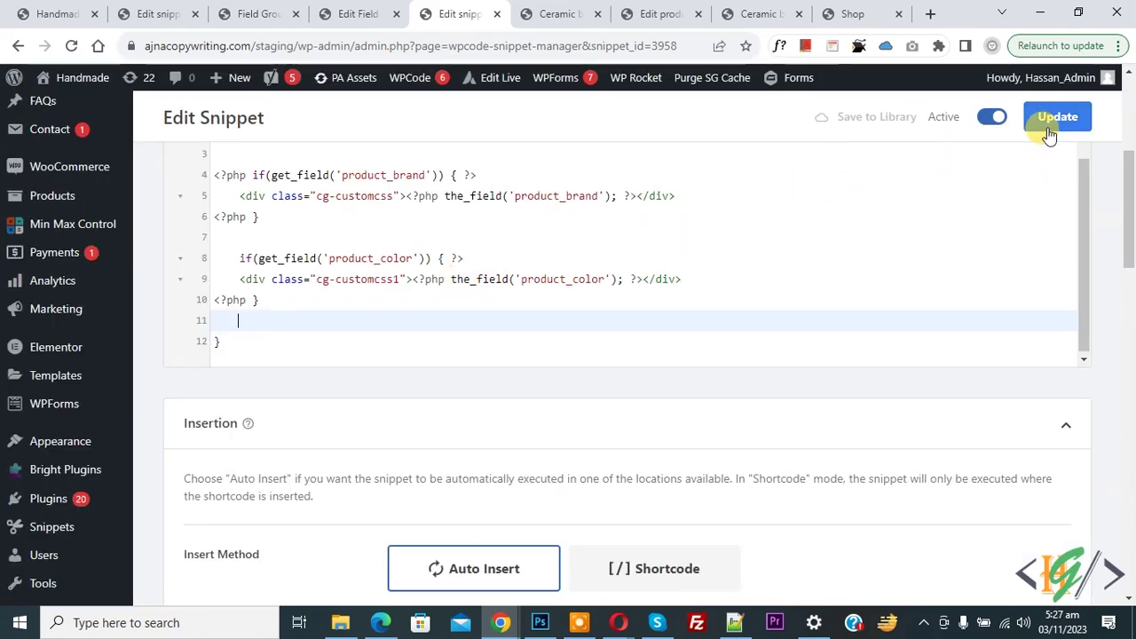
click(1048, 134)
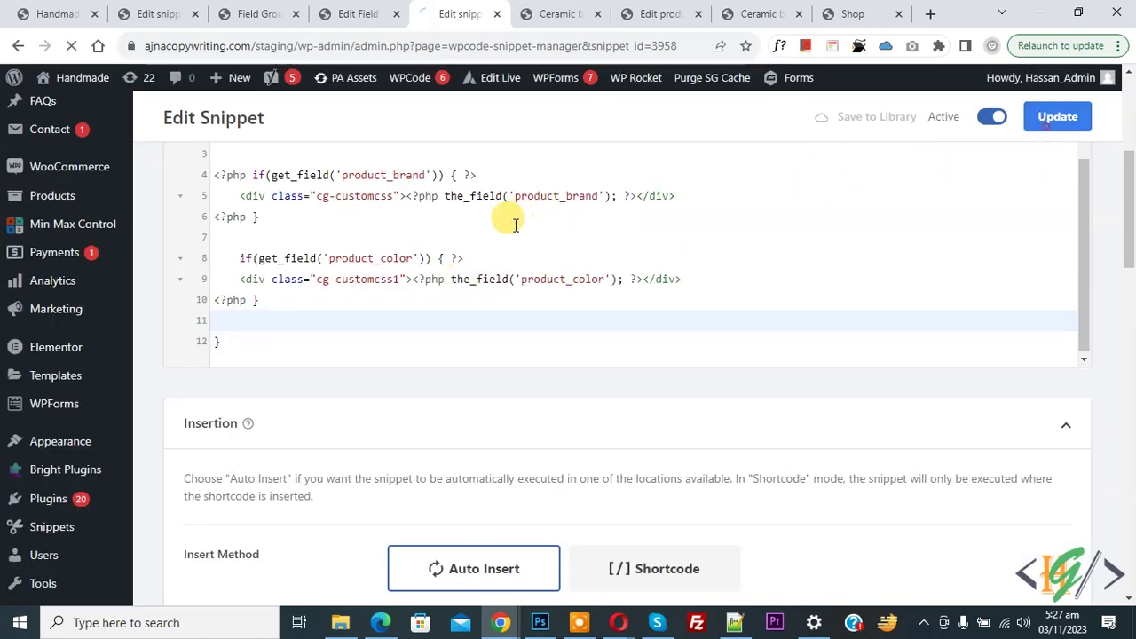
- Open the Ceramic plates product from the Shop in a new tab and go to its editor
click(848, 13)
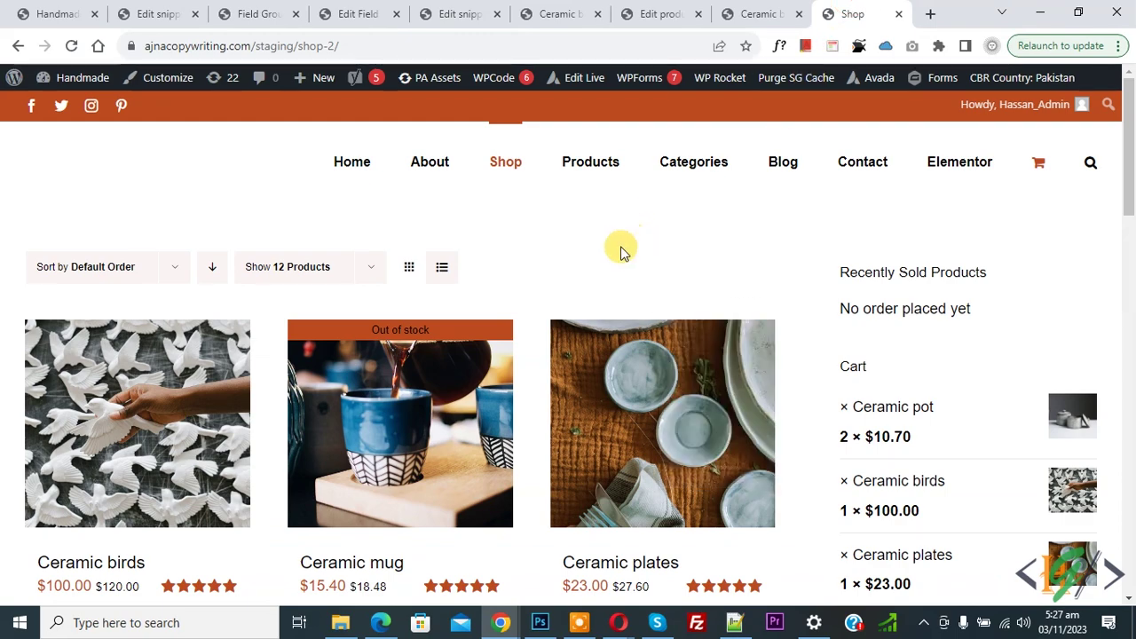
scroll(592, 315, down, 2)
right_click(603, 294)
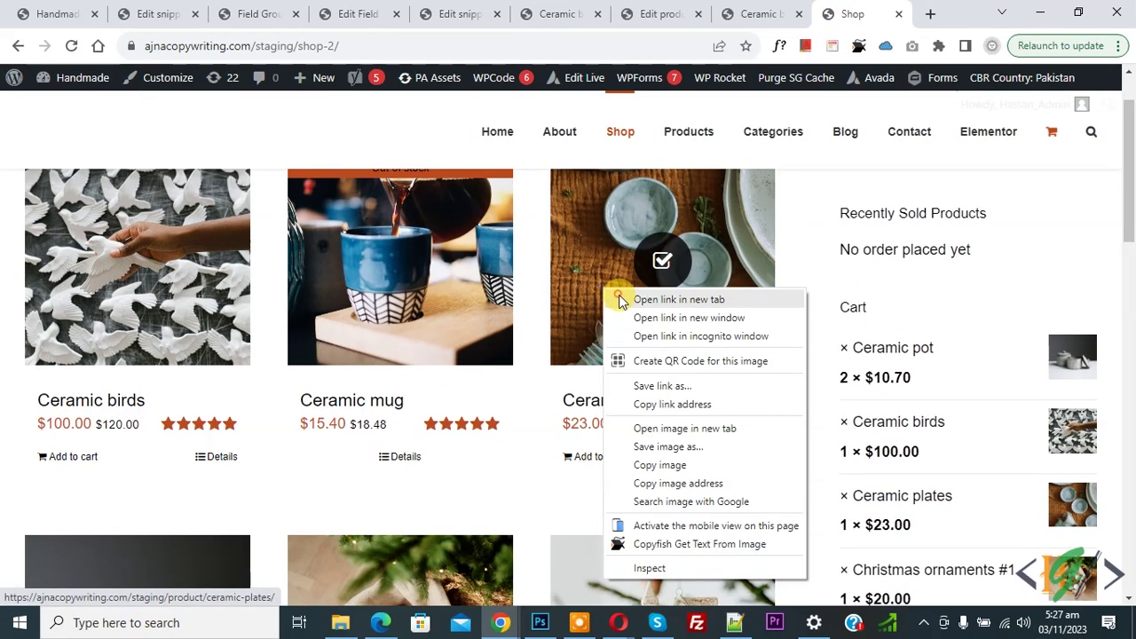
click(647, 295)
click(862, 13)
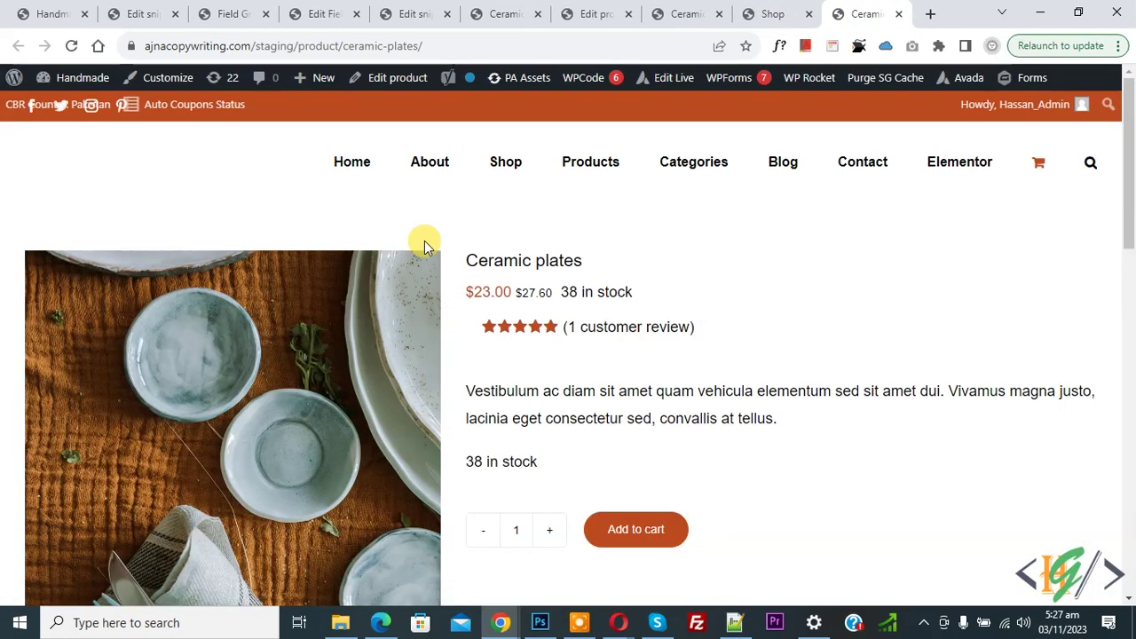
click(394, 81)
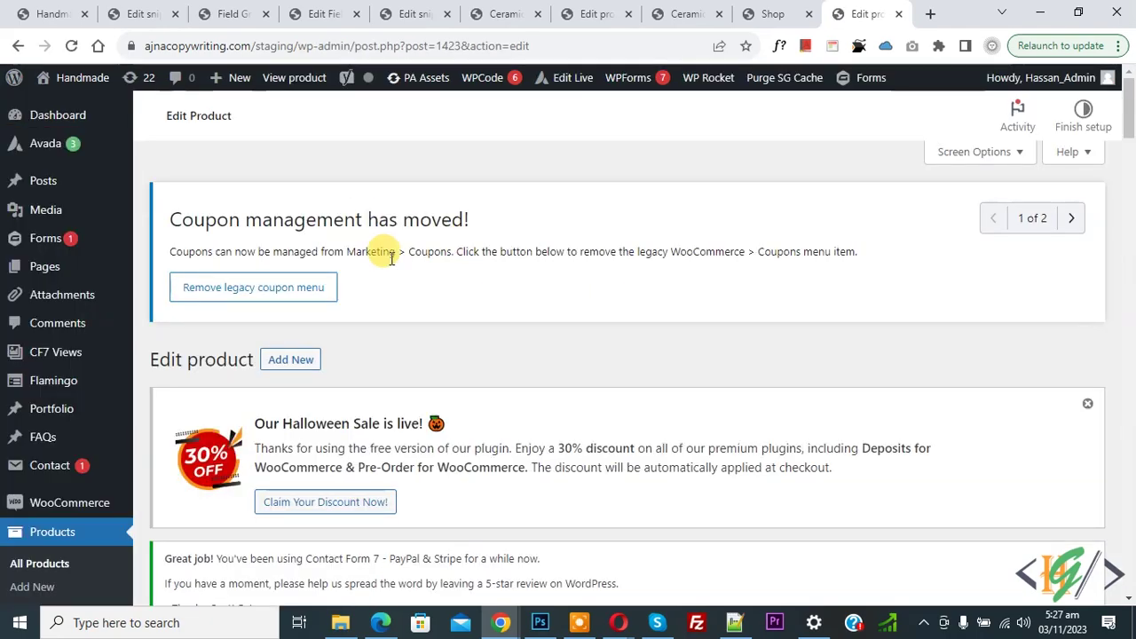
- Tick colour White for Ceramic plates, update the product, and view its page in a new tab
scroll(435, 244, down, 5)
scroll(439, 253, down, 15)
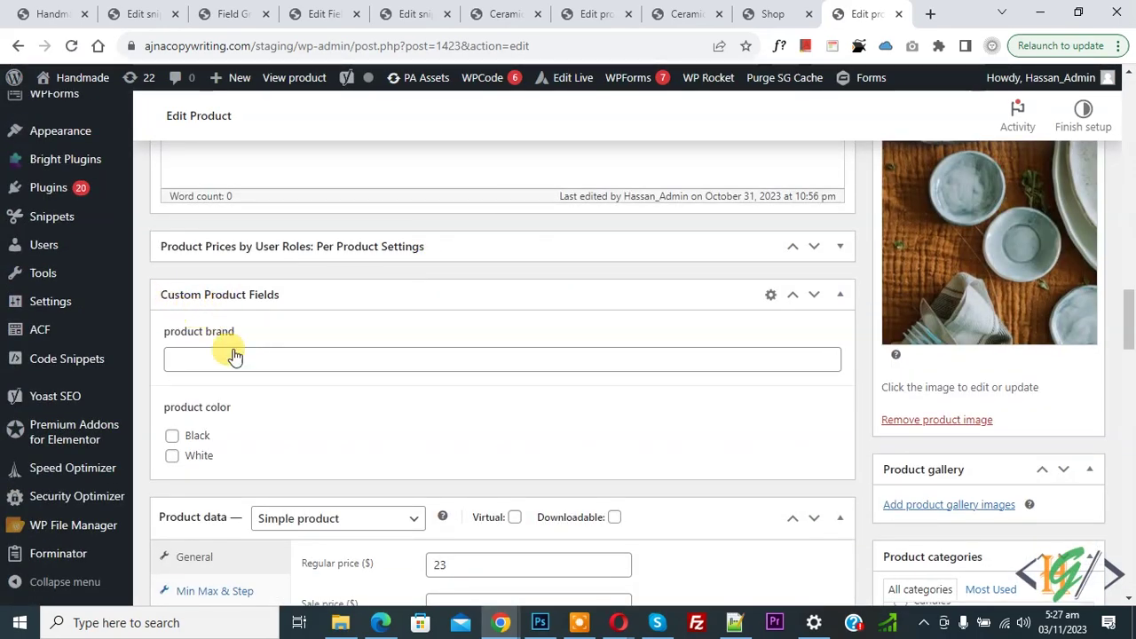
click(197, 458)
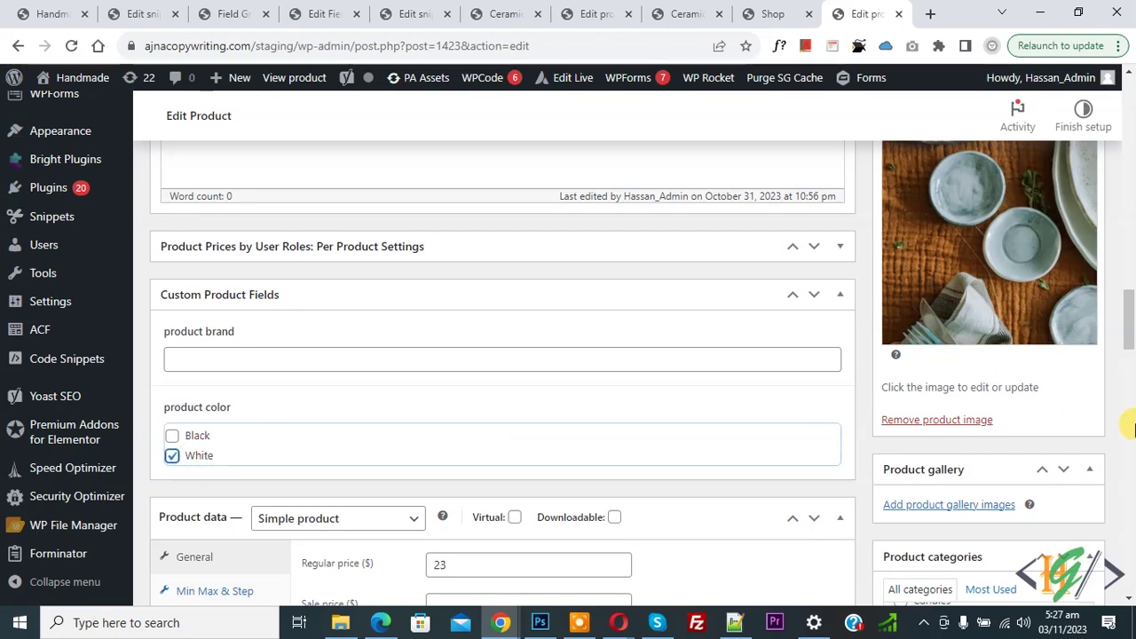
scroll(1116, 355, up, 4)
click(1065, 418)
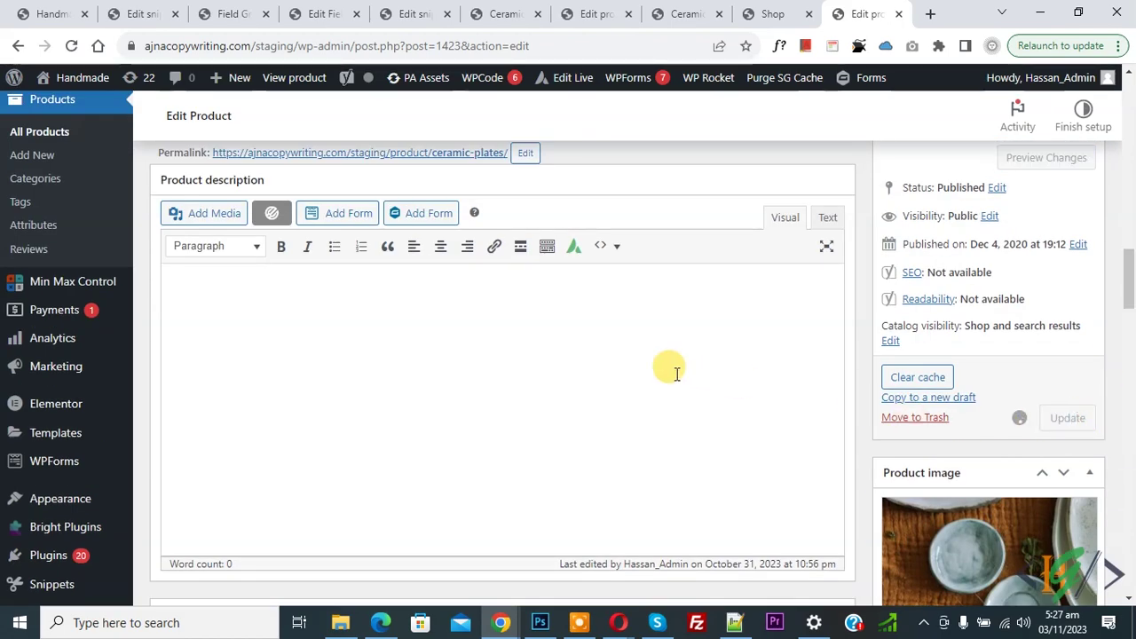
right_click(301, 81)
click(351, 92)
click(872, 13)
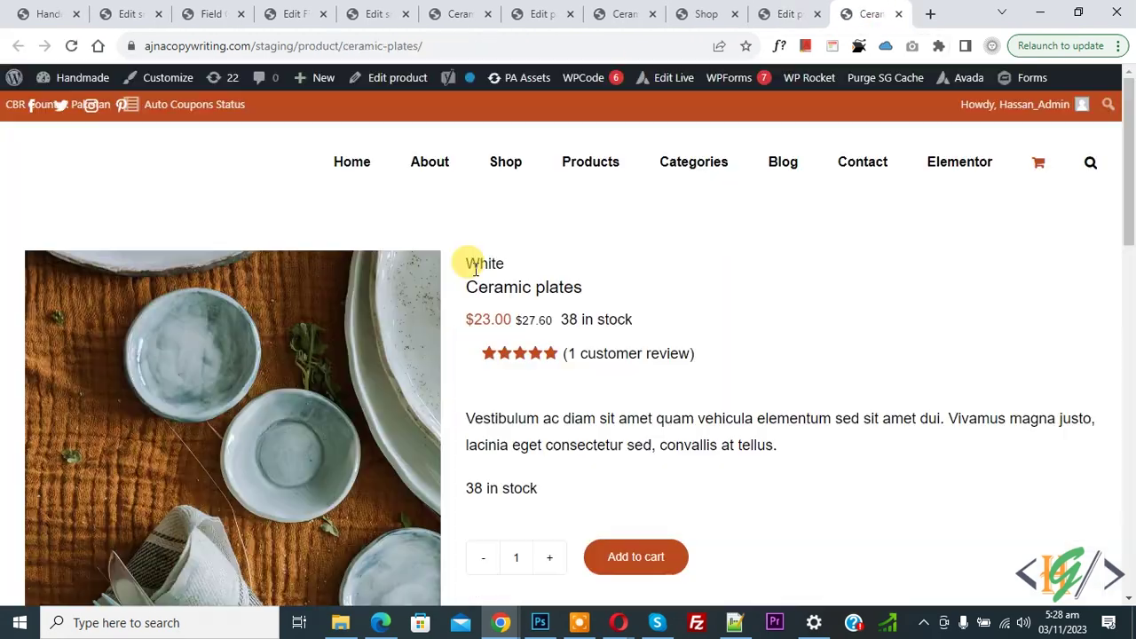
- Inspect 'White' on Ceramic plates and 'webtask'/'Black' on Ceramic birds, then return to the snippet
double_click(471, 264)
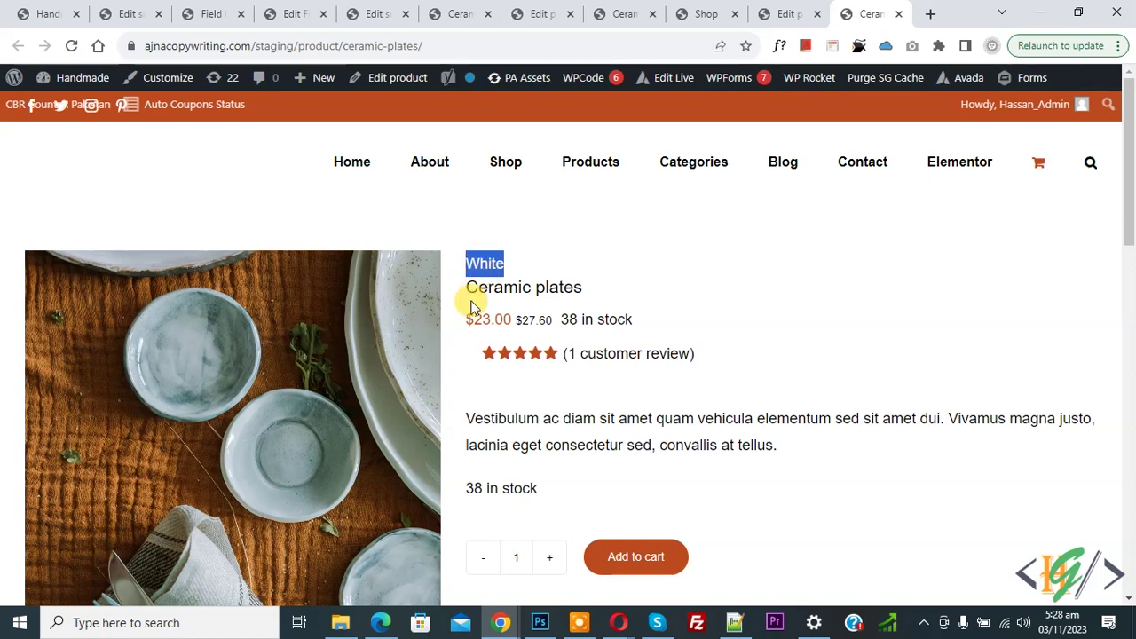
click(380, 13)
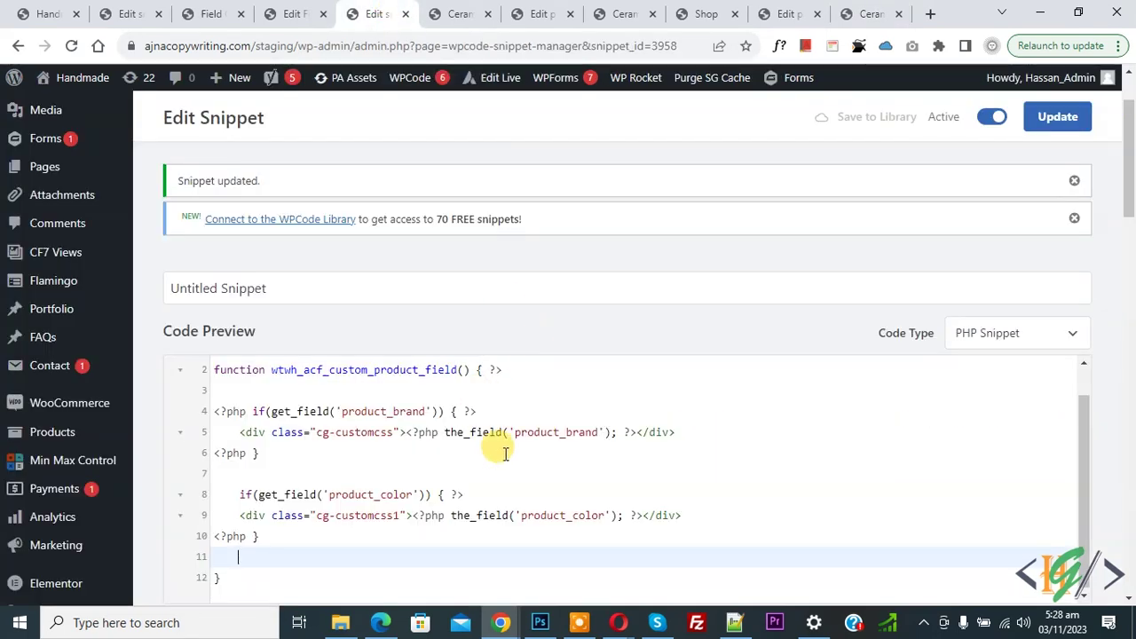
scroll(505, 453, up, 1)
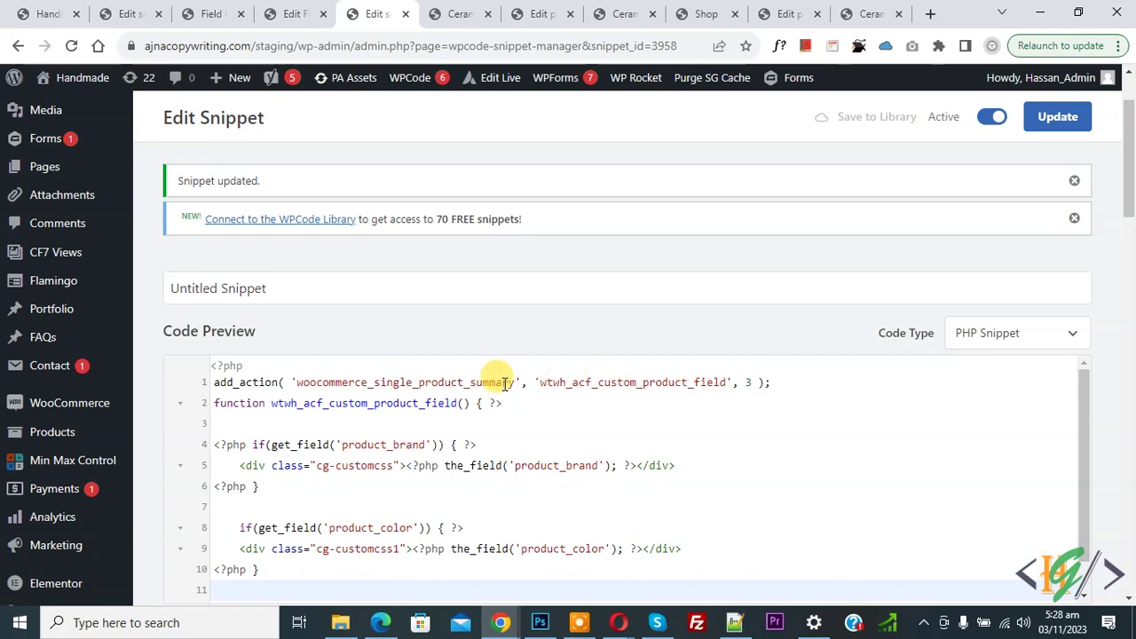
click(455, 14)
click(522, 302)
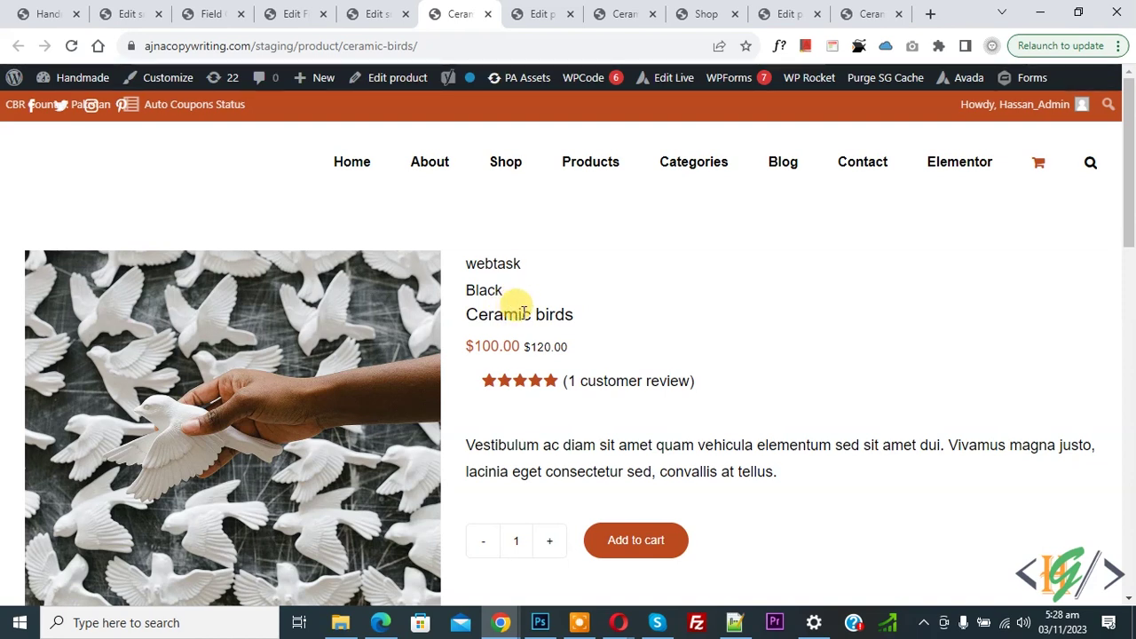
click(381, 14)
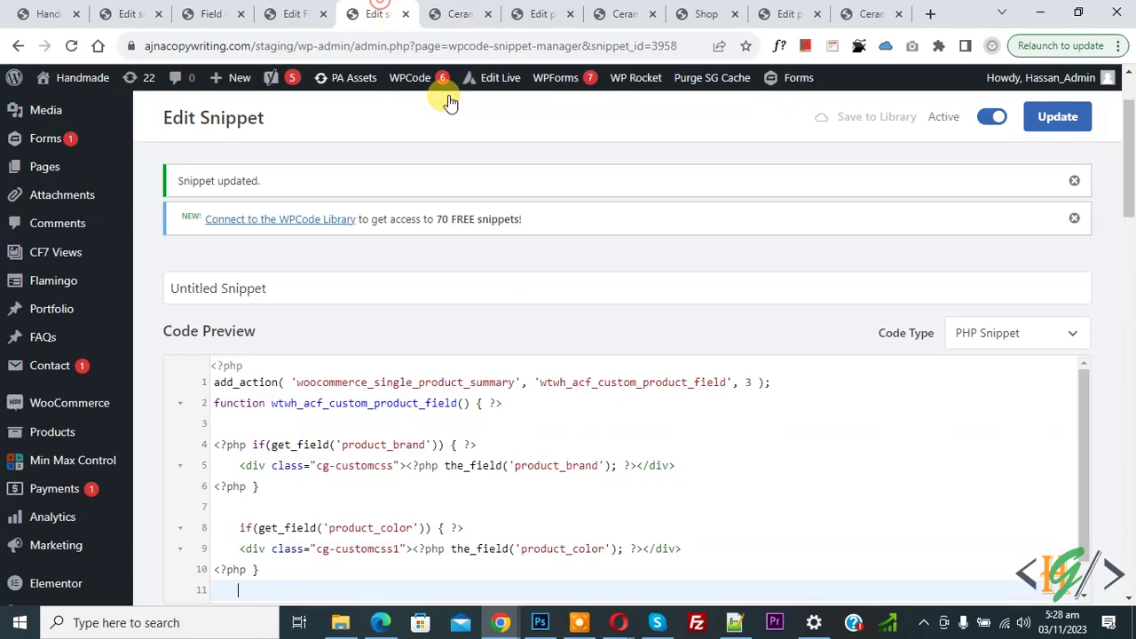
- Change the add_action priority from 3 to 15, update the snippet, and reload Ceramic birds
click(744, 383)
key(BackSpace)
key(BackSpace)
text(15)
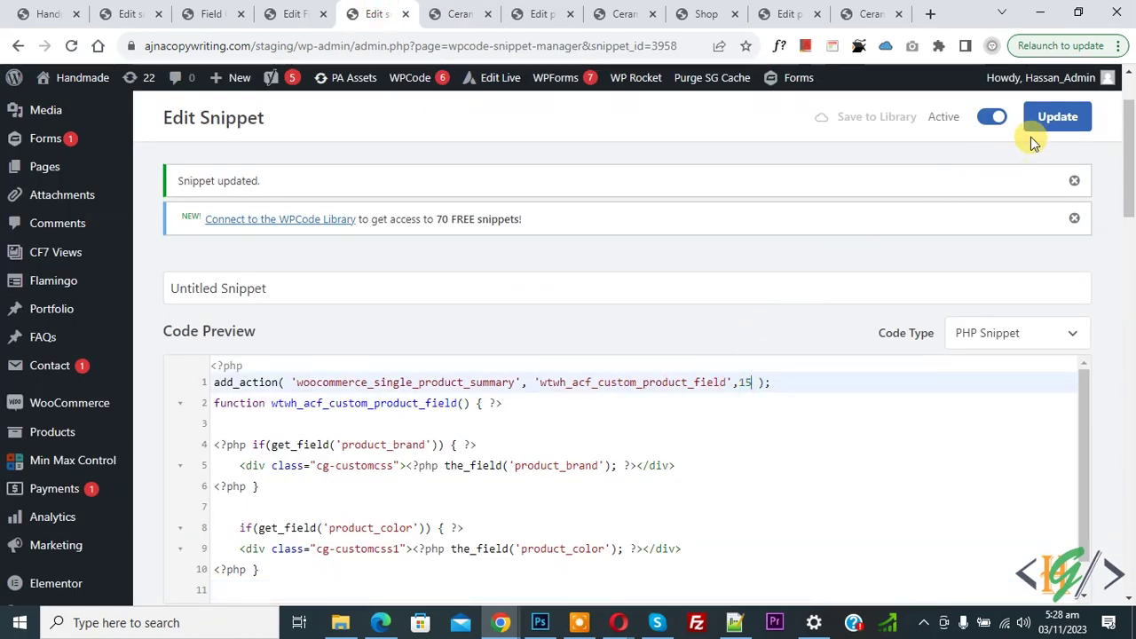
click(1044, 116)
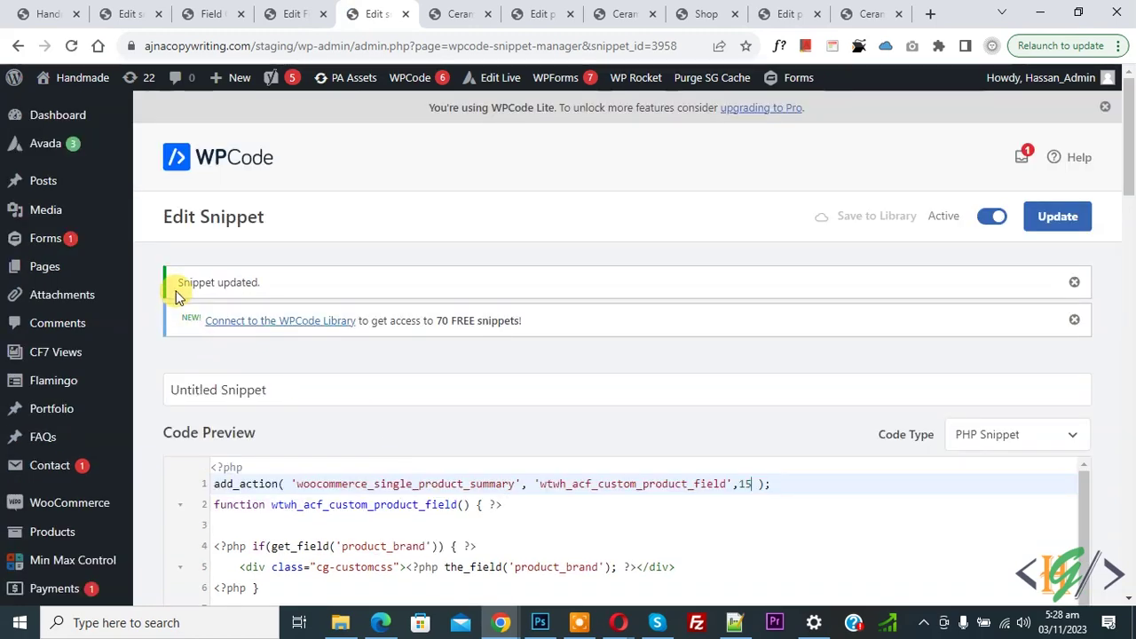
click(454, 13)
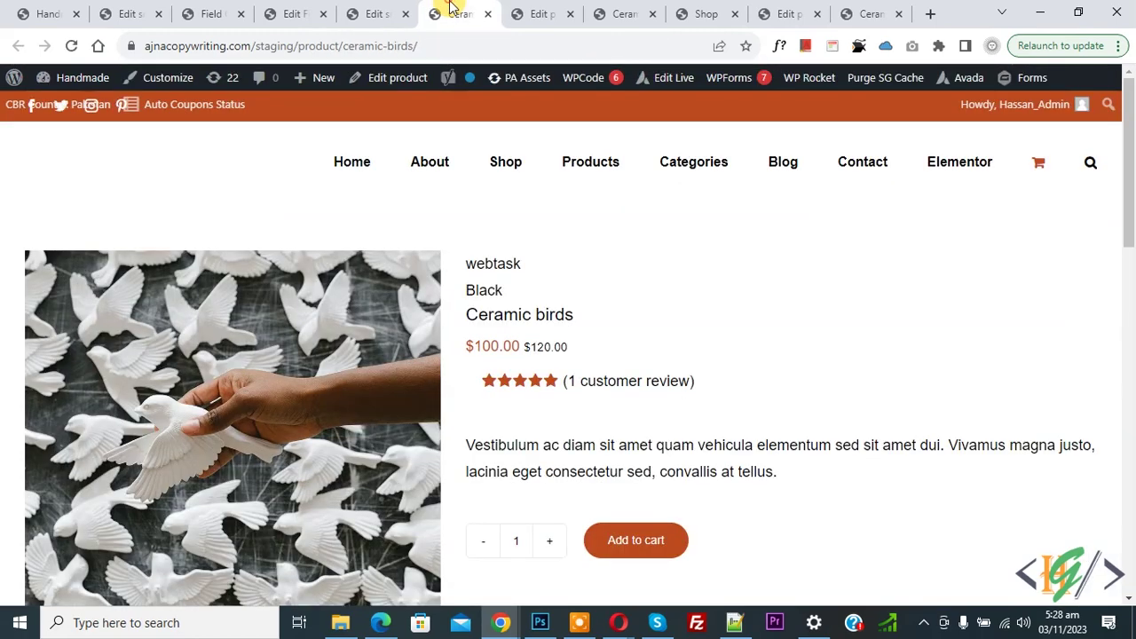
click(73, 47)
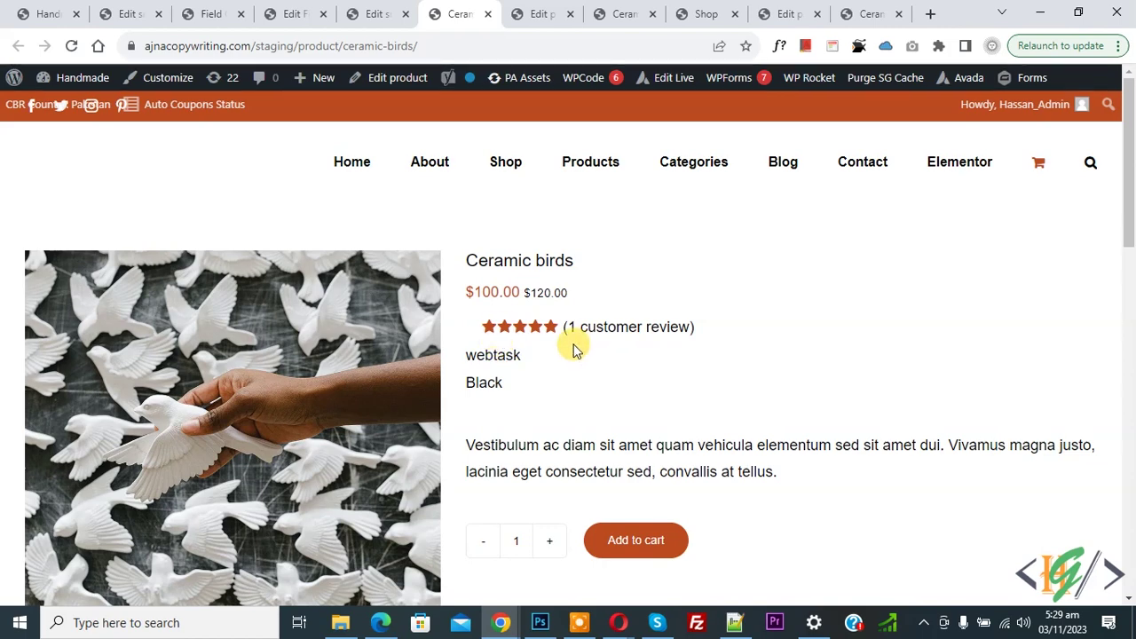
- Compare priority 15 in the snippet with brand and colour now below the rating on Ceramic birds
click(380, 10)
double_click(757, 483)
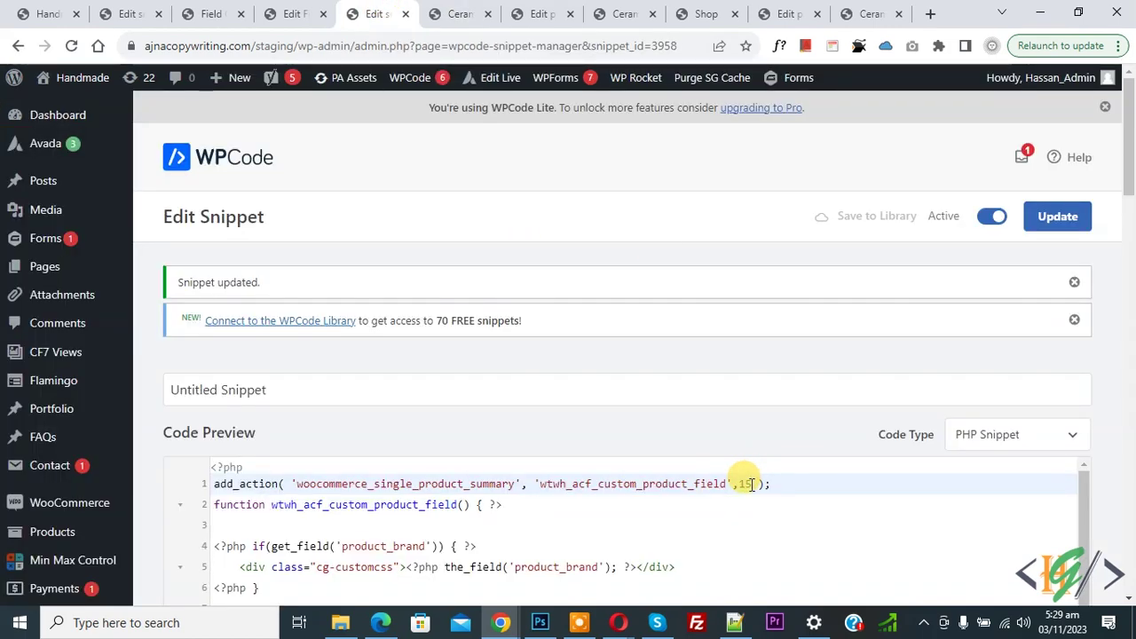
click(457, 13)
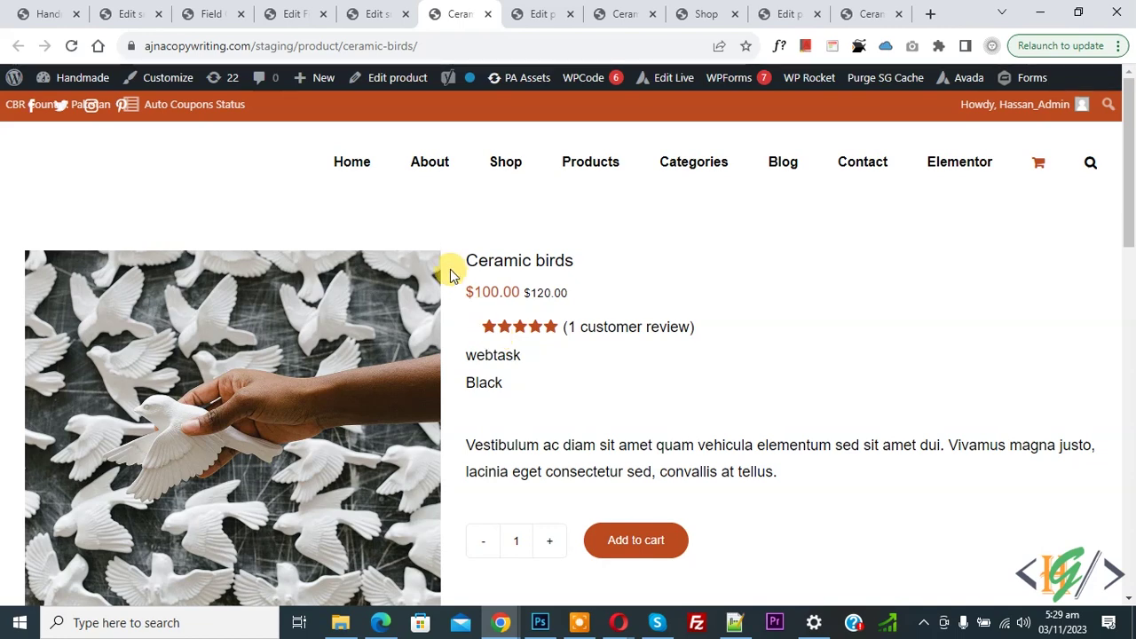
click(377, 14)
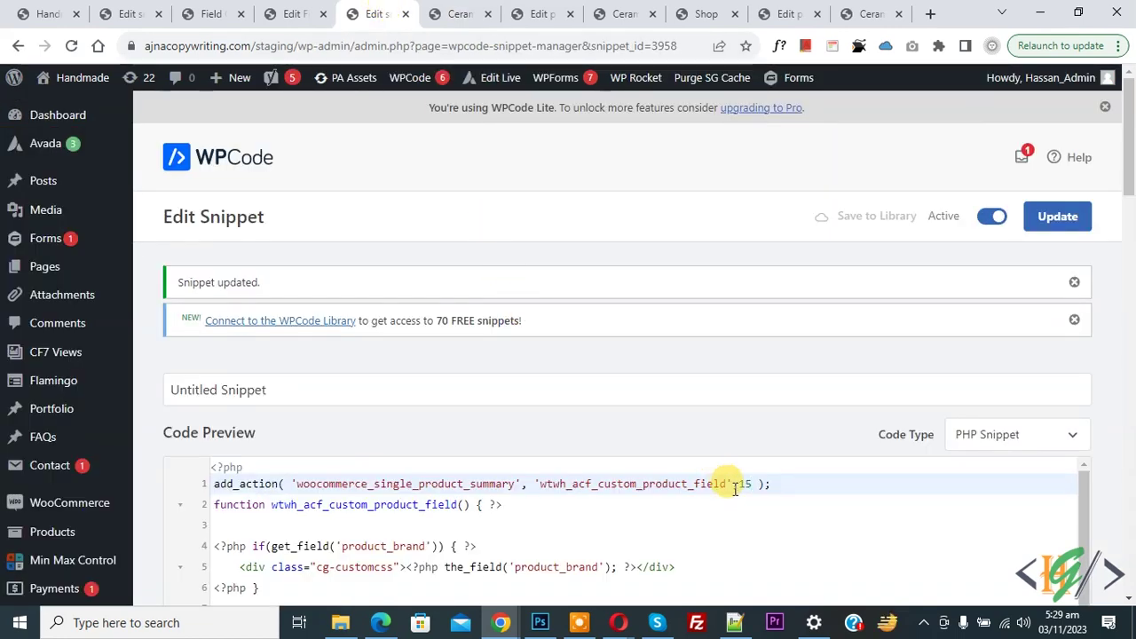